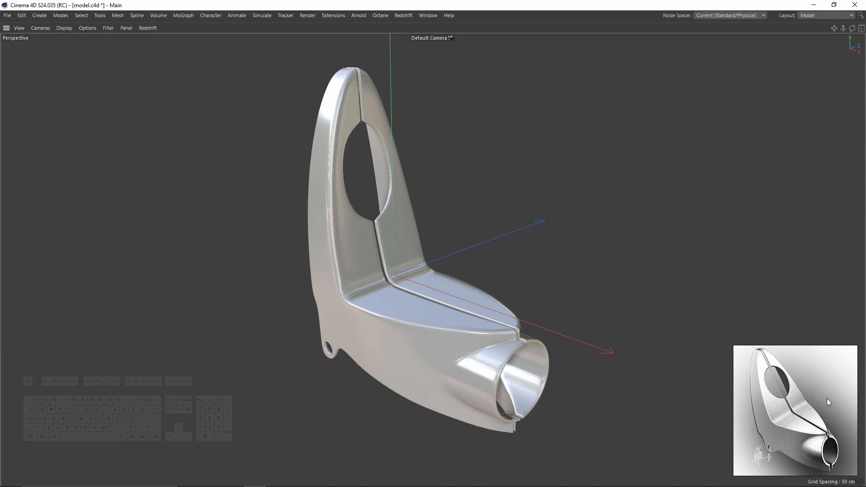
alt+drag(496, 347, 467, 330)
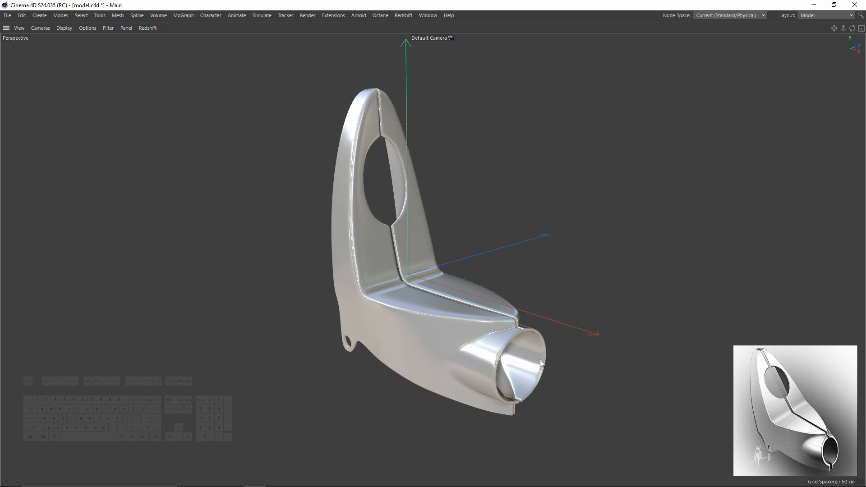
alt+drag(540, 359, 478, 286)
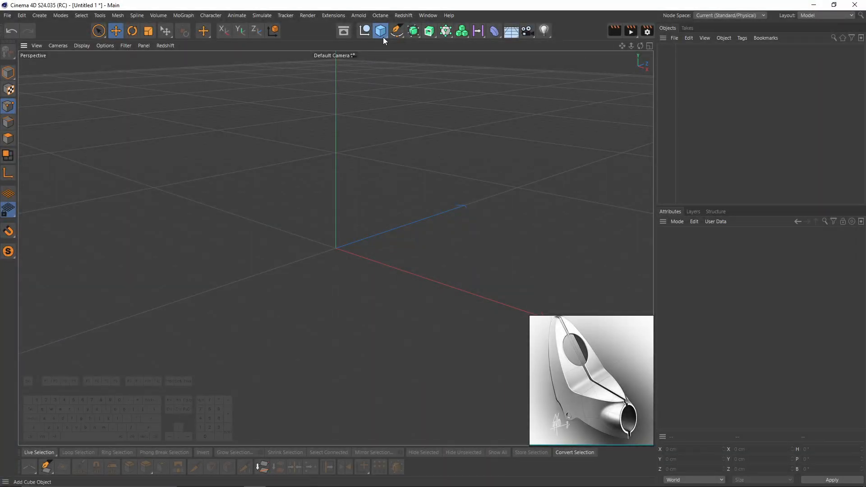
- Add a plane oriented to +Z with 6 width segments and 6 height segments
click(383, 37)
click(422, 43)
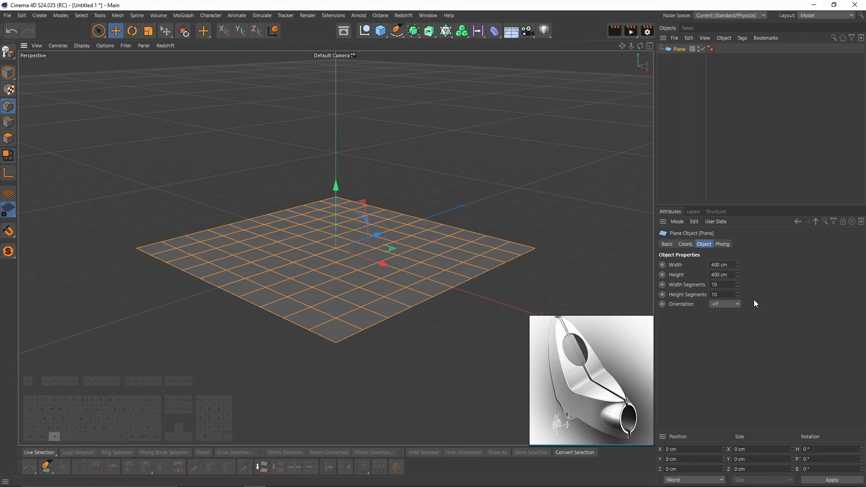
scroll(721, 304, down, 2)
alt+drag(406, 256, 508, 253)
text(6)
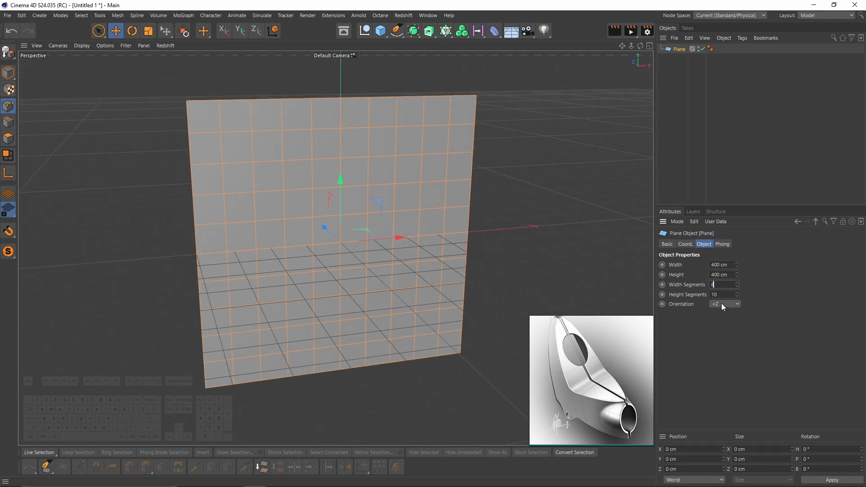
click(730, 294)
scroll(391, 238, up, 2)
mouse_move(391, 238)
alt+mouse_down()
mouse_move(395, 245)
mouse_move(406, 233)
alt+mouse_up()
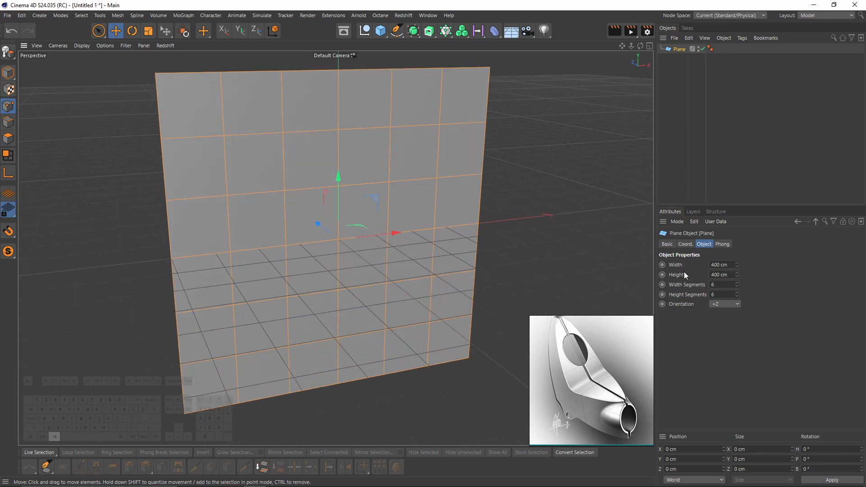
- Set the plane's width and height segments to 4 and convert it to an editable polygon object
click(713, 285)
text(4)
key(Tab)
text(4)
alt+drag(382, 242, 354, 210)
key(c)
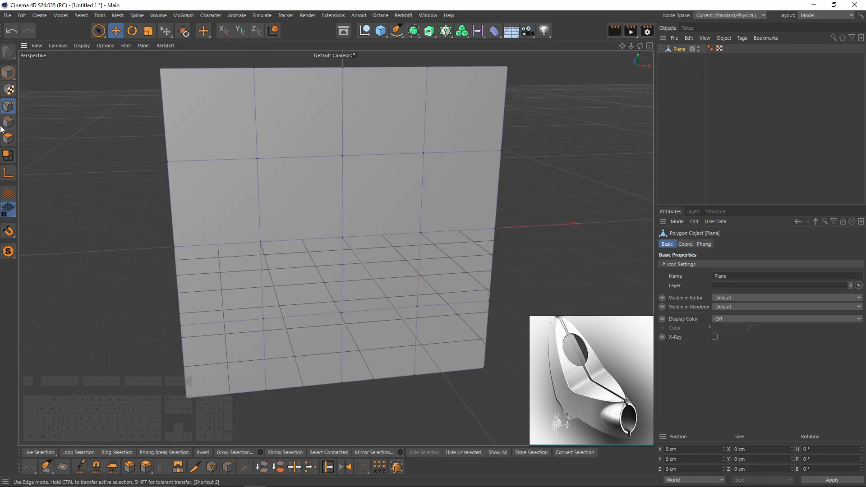
- Delete every polygon of the plane except an L-shaped strip made of the second column's upper three faces and the two beside its base
click(8, 139)
mouse_move(307, 181)
alt+mouse_down()
mouse_move(249, 203)
mouse_move(232, 296)
mouse_move(258, 338)
mouse_move(455, 354)
alt+mouse_up()
mouse_move(456, 355)
alt+mouse_down()
mouse_move(408, 327)
mouse_move(448, 314)
alt+mouse_up()
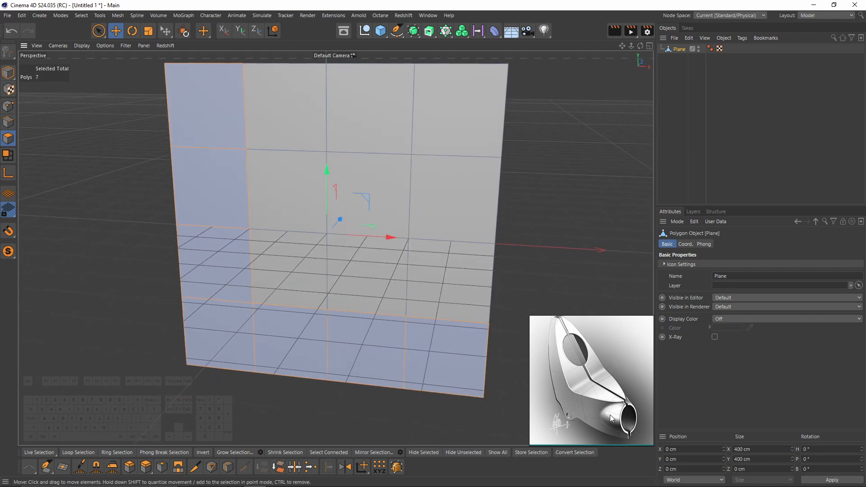
alt+drag(343, 212, 304, 228)
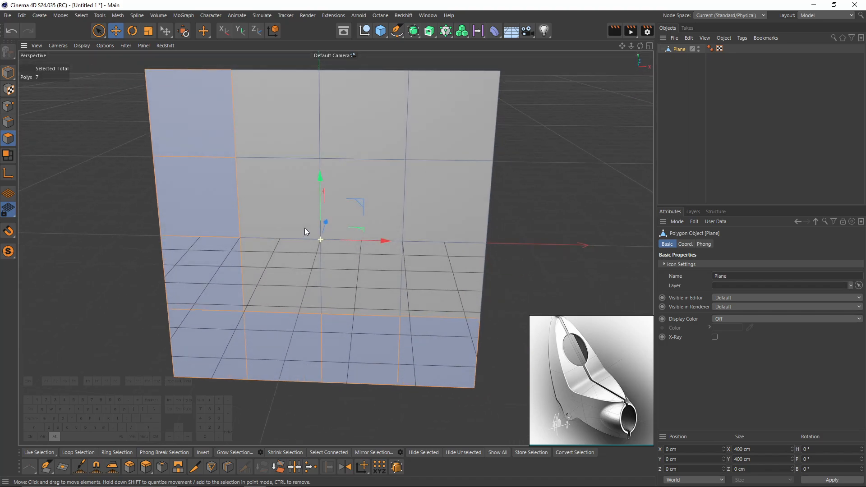
mouse_move(287, 129)
mouse_down()
mouse_move(287, 258)
mouse_move(466, 287)
mouse_move(375, 252)
mouse_move(404, 248)
mouse_up()
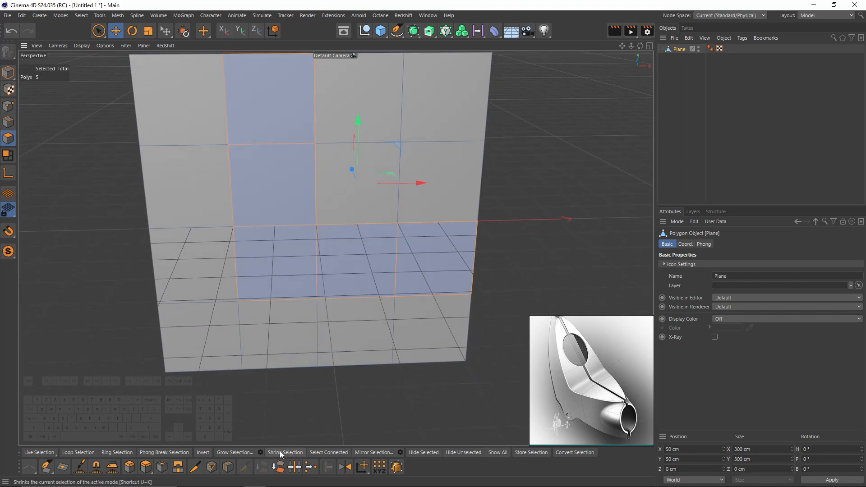
click(204, 453)
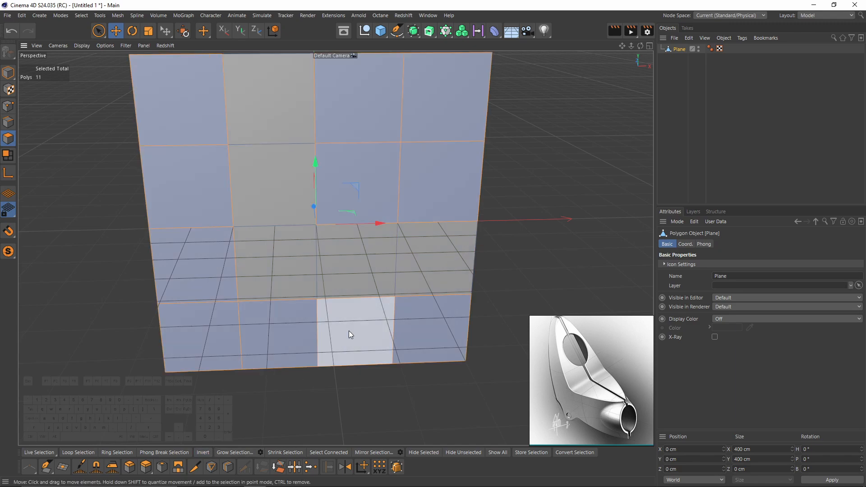
key(Delete)
- Hide the world grid in the perspective view
alt+drag(364, 286, 321, 289)
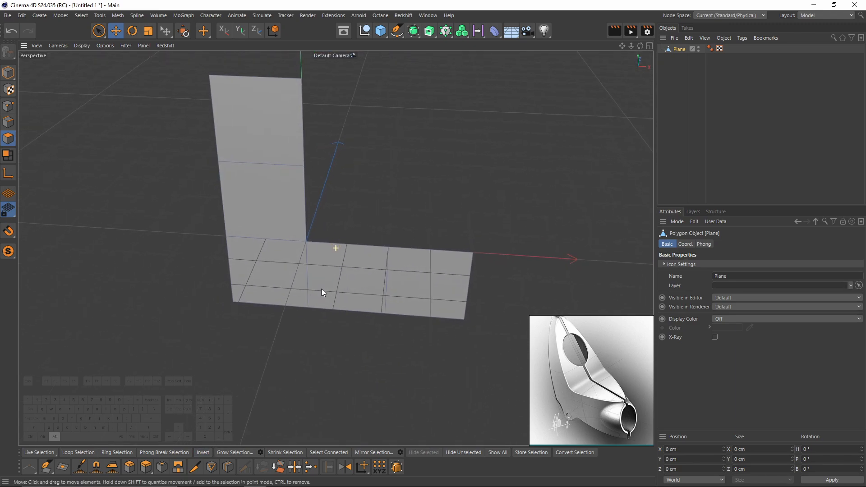
alt+middle_drag(322, 289, 322, 286)
click(126, 46)
click(170, 246)
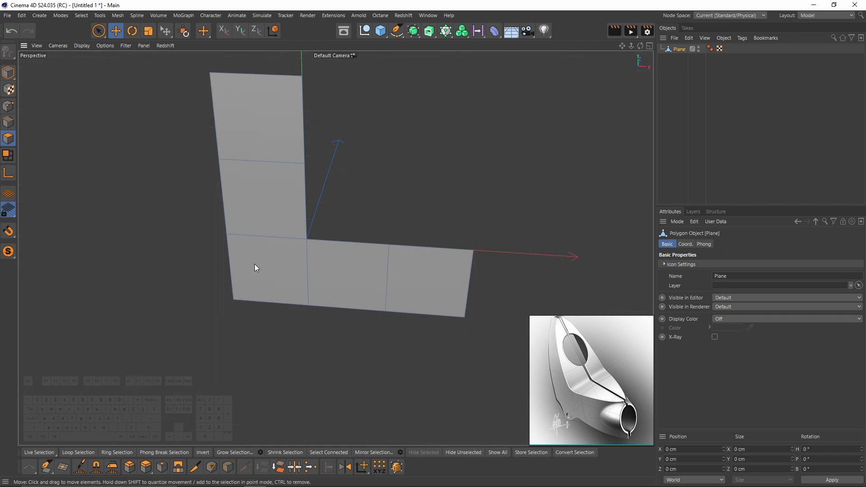
alt+drag(255, 268, 309, 258)
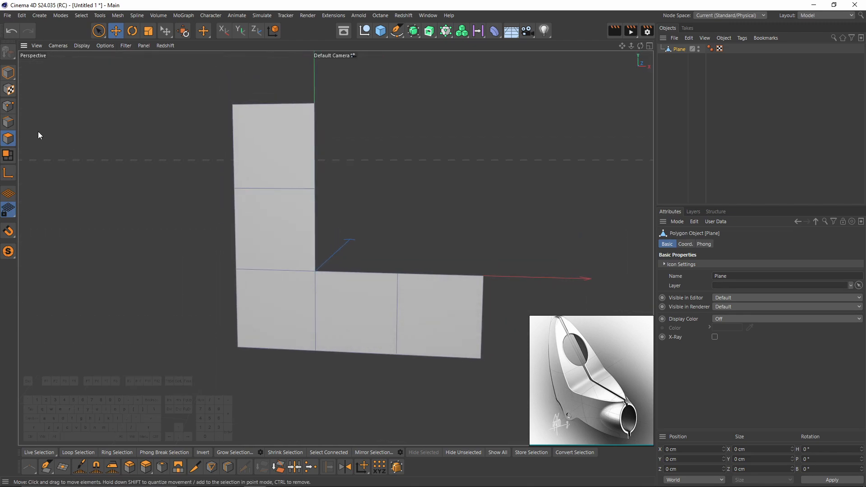
- Move the two upper inner points of the L's upright arm inward along X so the arm tapers upward
click(8, 106)
key(0)
drag(294, 93, 328, 122)
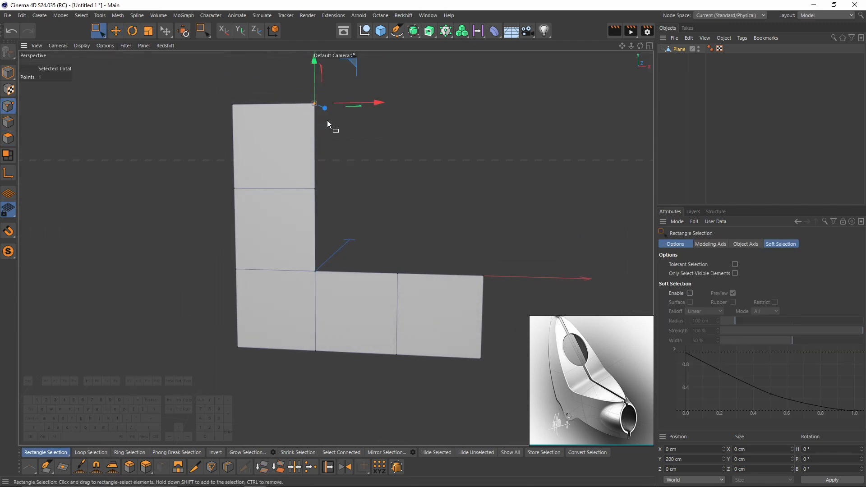
alt+drag(391, 174, 397, 236)
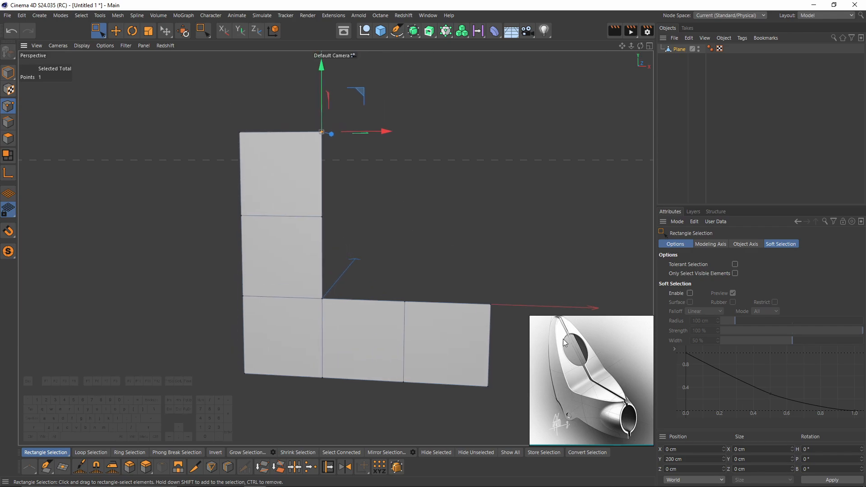
drag(381, 135, 350, 136)
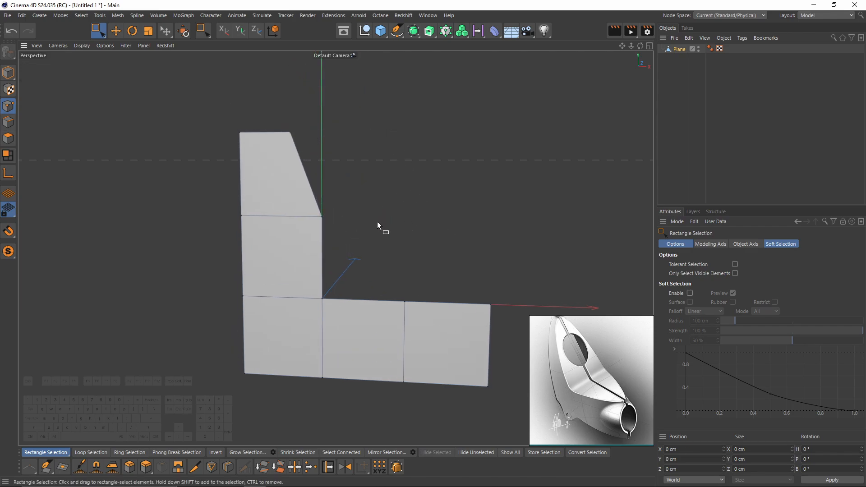
drag(377, 221, 310, 204)
drag(384, 221, 361, 220)
- Shift the outer edge points of the upright arm inward along X, staggering them row by row into a slight curve
drag(206, 116, 270, 384)
drag(299, 265, 315, 266)
drag(226, 194, 284, 392)
drag(319, 303, 325, 303)
drag(230, 273, 288, 392)
drag(325, 341, 330, 342)
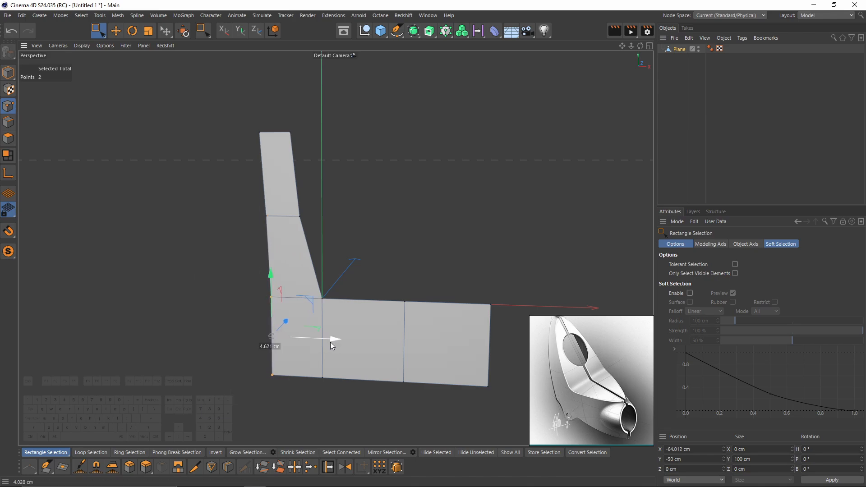
drag(231, 121, 272, 152)
drag(313, 135, 321, 136)
- Raise the L's outer corner point and the next two bottom points by decreasing amounts to slope the underside
alt+middle_drag(325, 216, 268, 184)
drag(194, 322, 272, 347)
drag(224, 284, 223, 251)
drag(251, 327, 287, 365)
drag(271, 290, 272, 278)
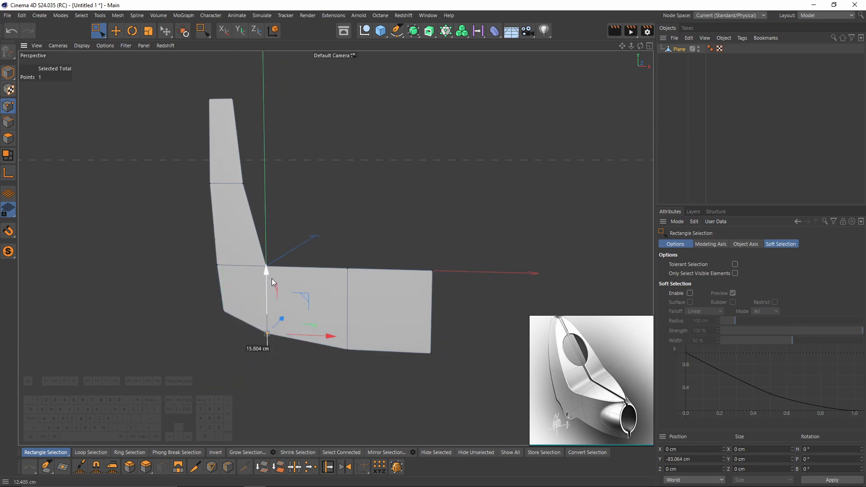
drag(329, 329, 368, 370)
drag(348, 289, 348, 285)
- Move the four points at the free end of the horizontal arm inward along X, centring them at about 124 cm
drag(295, 226, 458, 419)
drag(455, 306, 433, 304)
alt+drag(407, 300, 342, 292)
alt+middle_drag(343, 292, 343, 307)
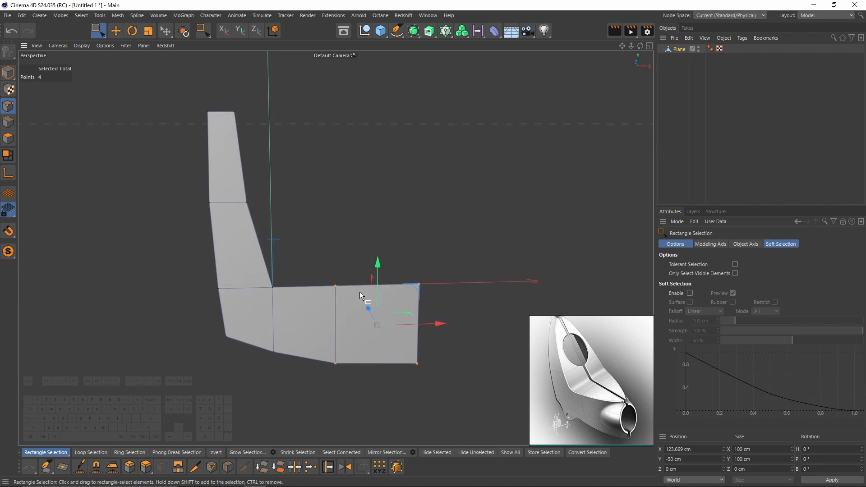
alt+drag(360, 296, 336, 262)
alt+middle_drag(329, 261, 339, 233)
alt+drag(302, 208, 309, 230)
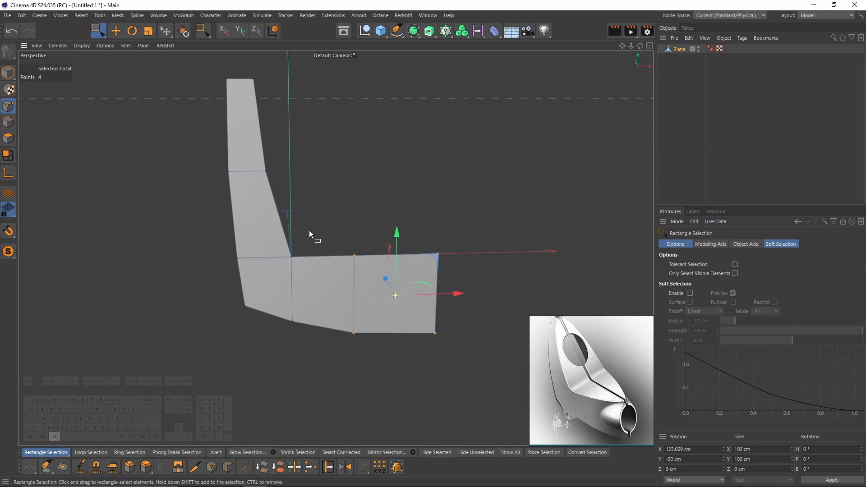
- Try welding the outer points beside the L's bottom corner into it and starting a loop cut across the horizontal arm
drag(231, 248, 263, 321)
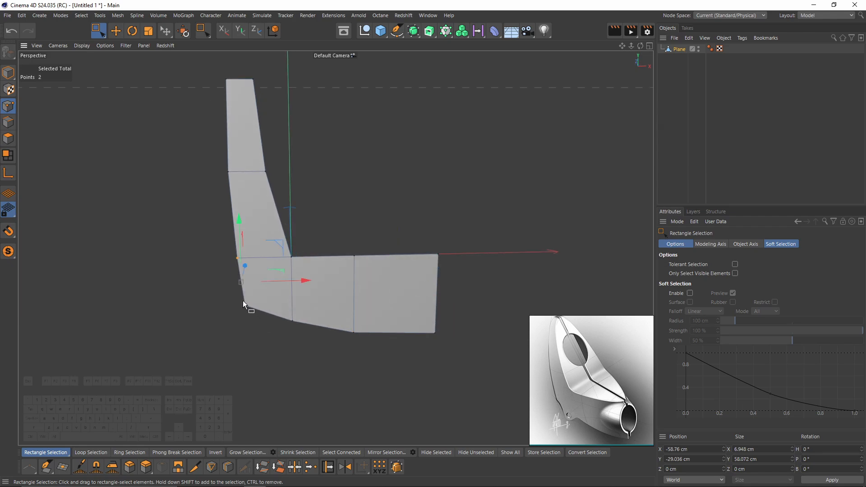
drag(241, 294, 247, 310)
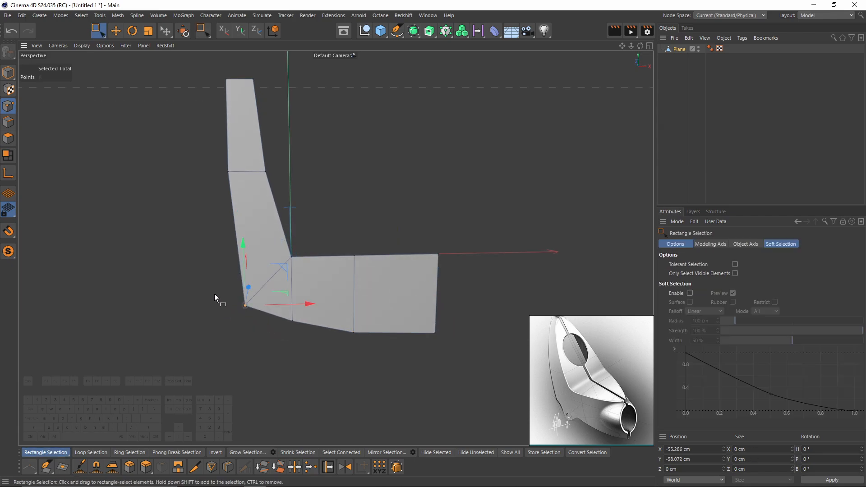
key(m)
key(q)
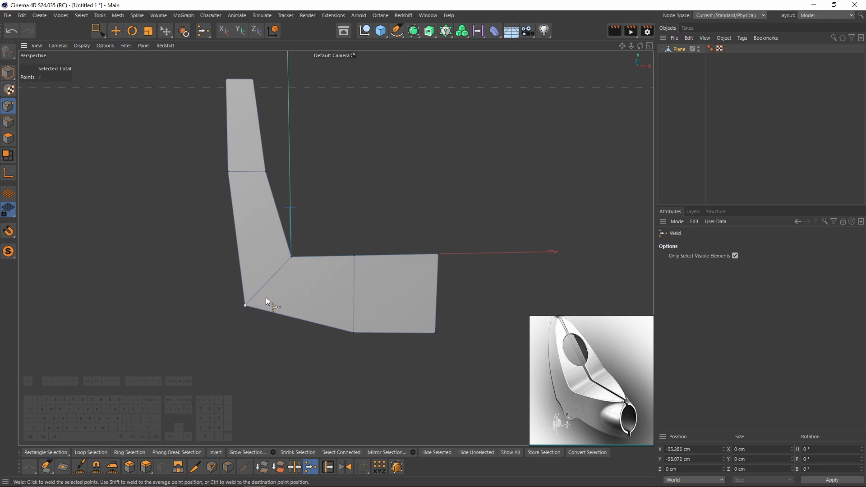
key(m)
key(l)
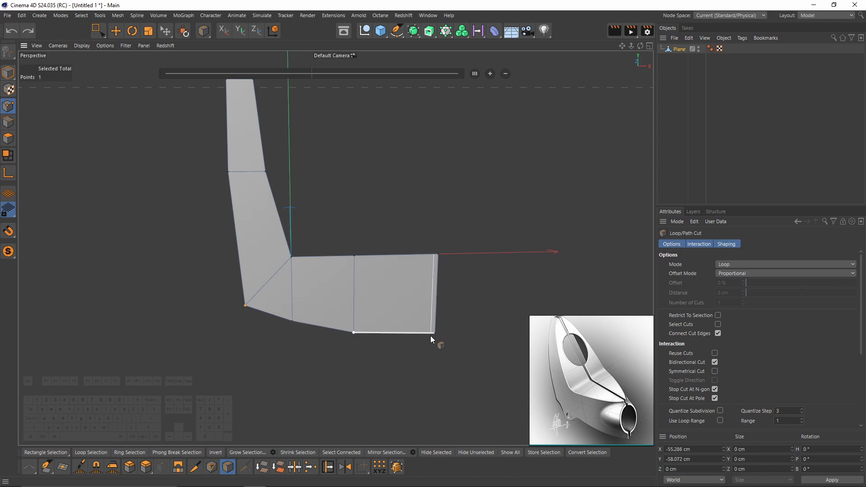
key(ctrl+z)
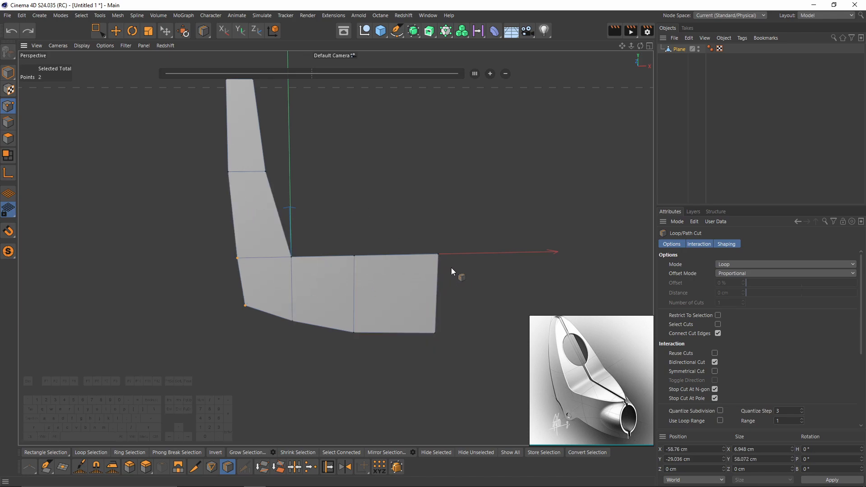
- Weld the outer point above the L's bottom corner and the neighbouring bottom point into that corner point
key(0)
drag(234, 261, 266, 337)
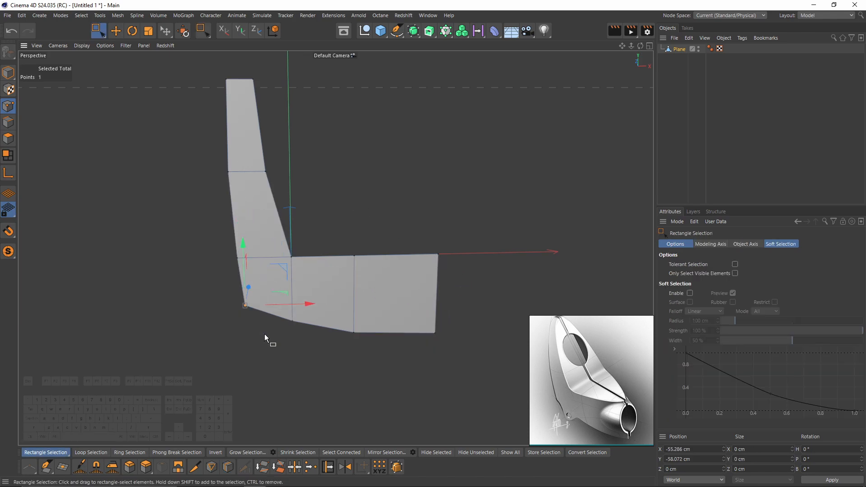
drag(241, 305, 258, 338)
key(m)
key(q)
click(249, 310)
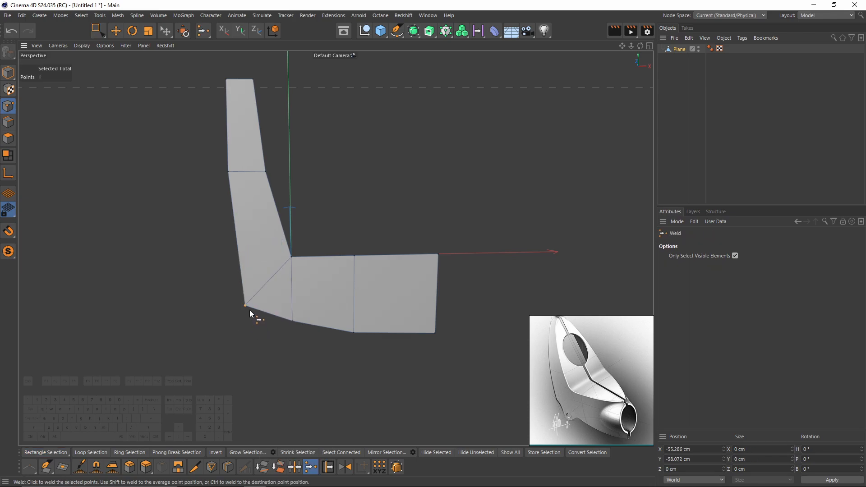
key(0)
drag(213, 291, 301, 371)
key(space)
click(247, 305)
- Select all four polygons of the profile and subdivide them once
alt+drag(335, 247, 96, 198)
click(9, 139)
key(e)
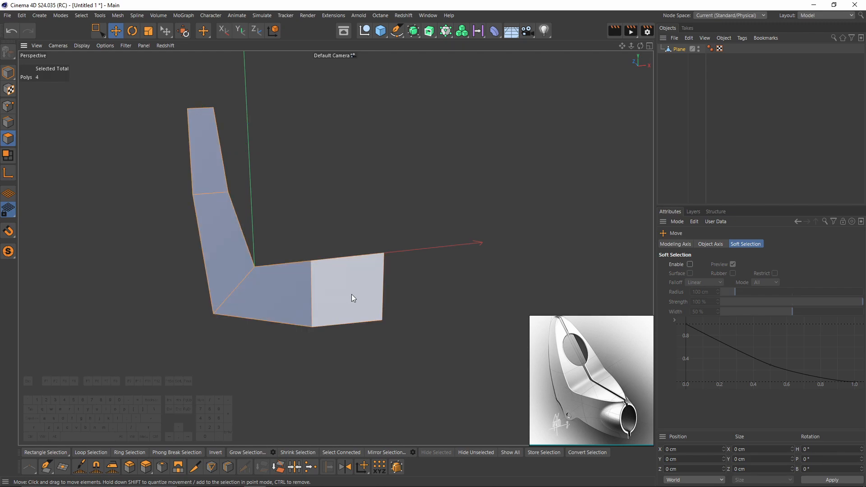
key(ctrl+a)
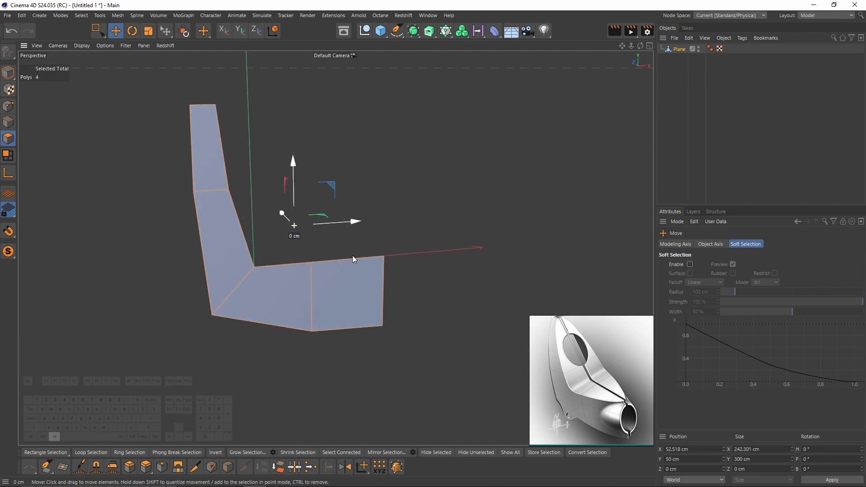
alt+drag(353, 255, 440, 284)
right_click(464, 261)
right_click(441, 250)
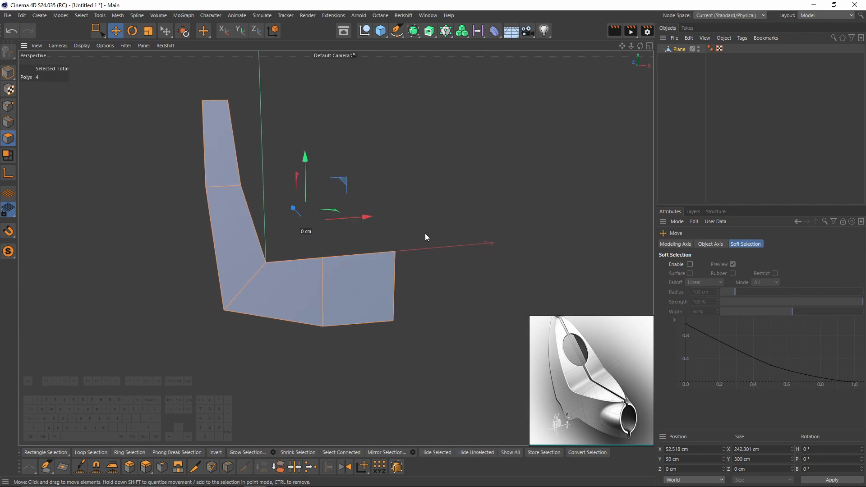
right_click(441, 251)
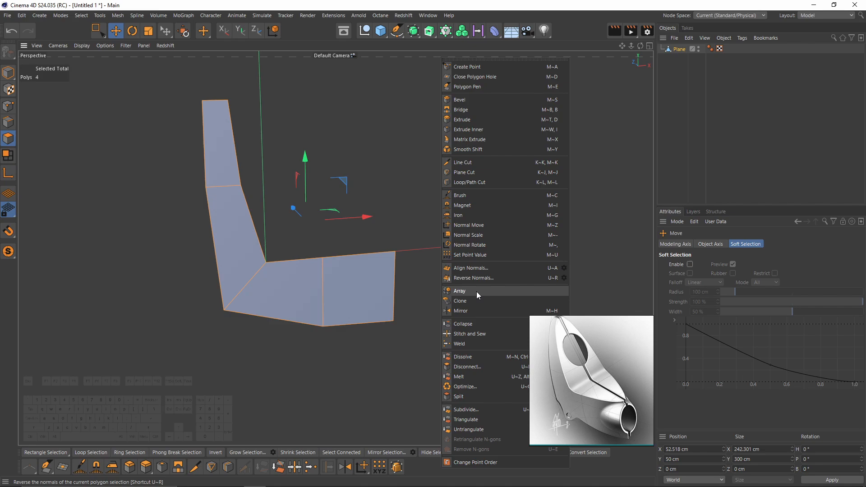
click(480, 410)
alt+drag(357, 253, 353, 296)
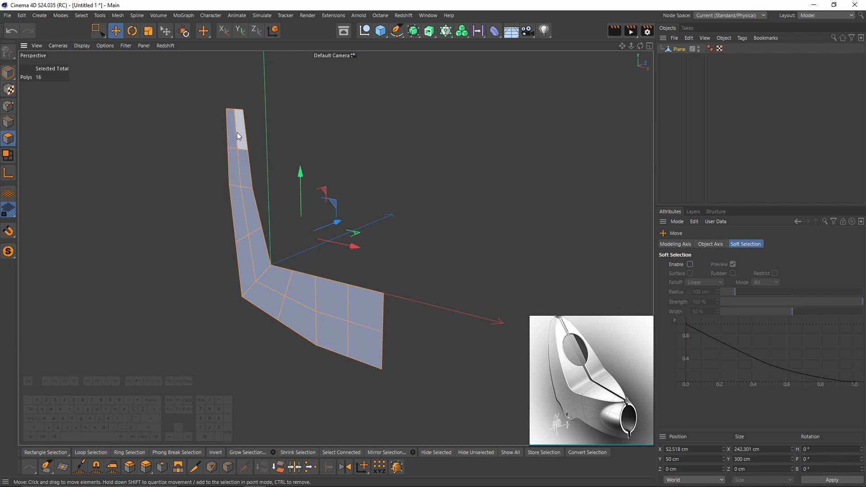
- Add a Spherify deformer as a child of the subdivided plane, fitted to the whole L profile
alt+drag(606, 339, 583, 344)
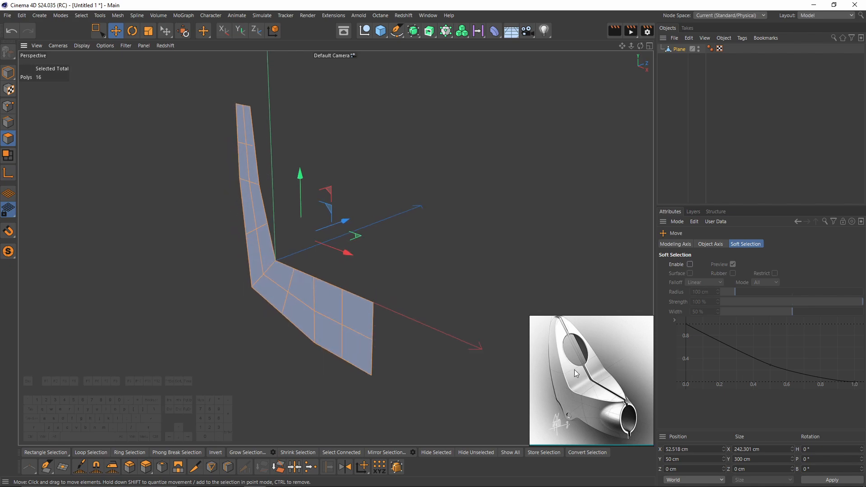
alt+middle_drag(324, 251, 315, 270)
alt+middle_drag(393, 236, 401, 204)
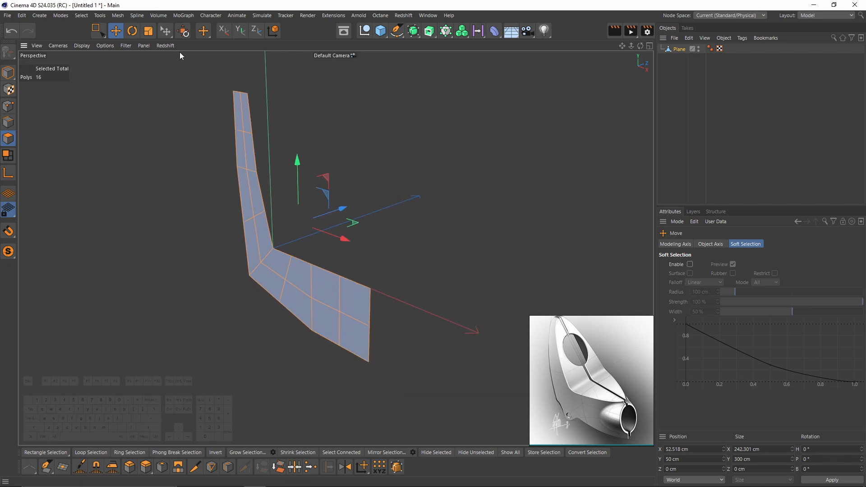
click(2, 78)
click(477, 35)
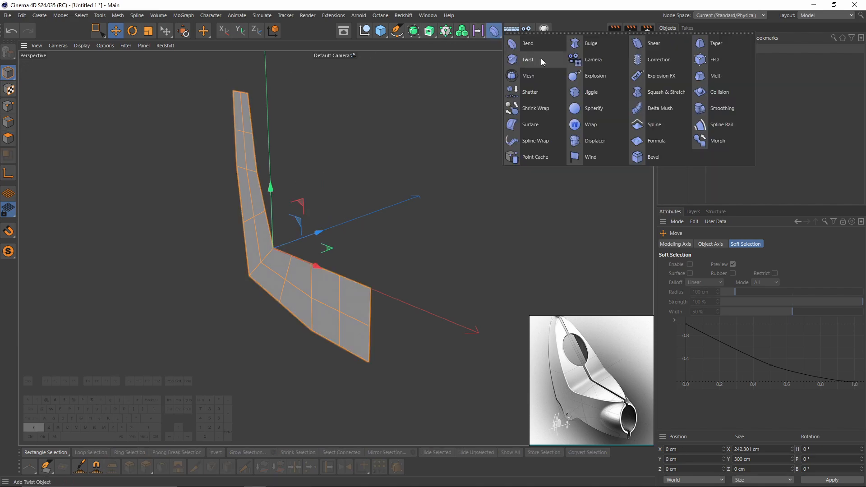
click(610, 106)
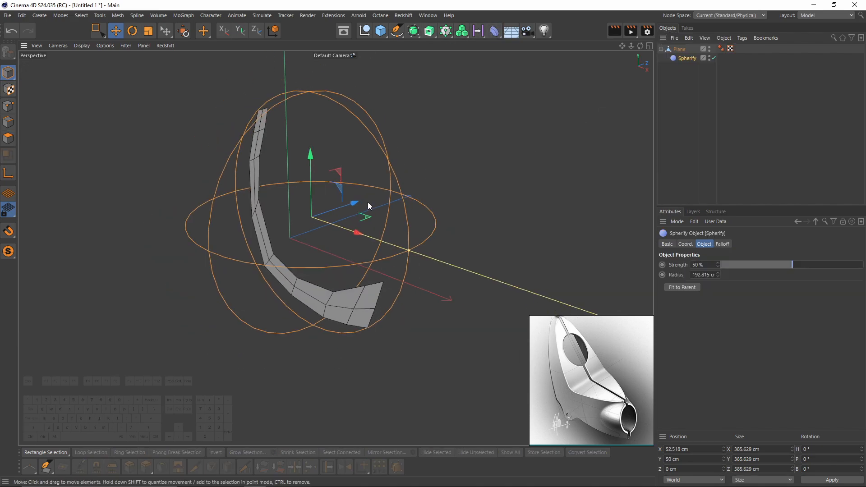
- Enlarge the Spherify deformer to about 1049 cm across and move it to about 331 cm in Z for a gentle curve
drag(367, 202, 427, 204)
key(t)
drag(355, 215, 343, 168)
key(F2)
key(e)
key(F1)
alt+drag(406, 180, 331, 217)
drag(474, 175, 430, 189)
alt+drag(228, 199, 301, 183)
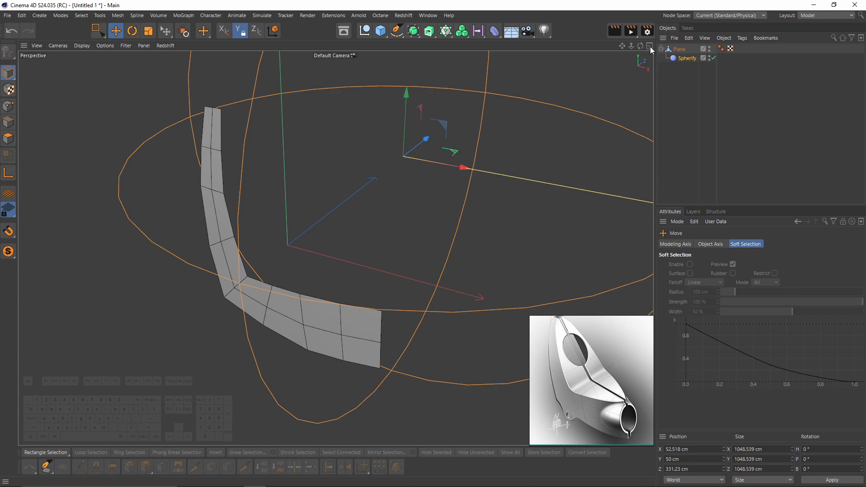
- Convert the deformed plane with Current State to Object, then delete the original plane and its deformer
click(661, 49)
click(678, 49)
right_click(678, 50)
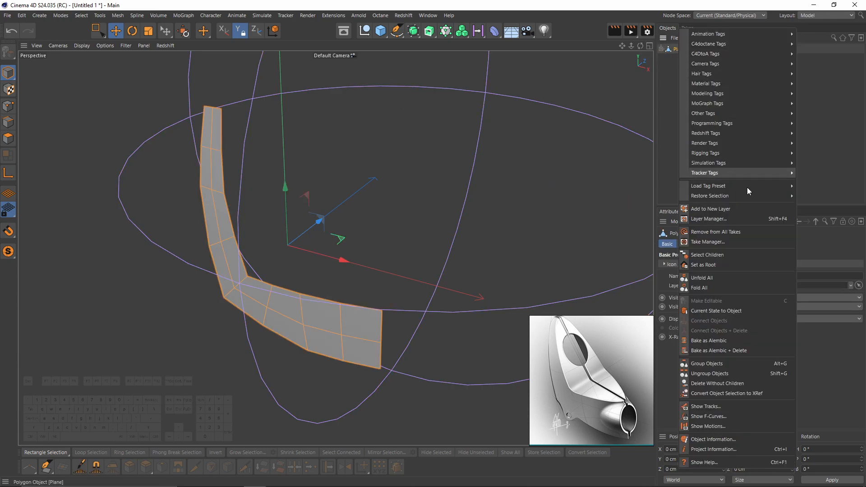
click(729, 311)
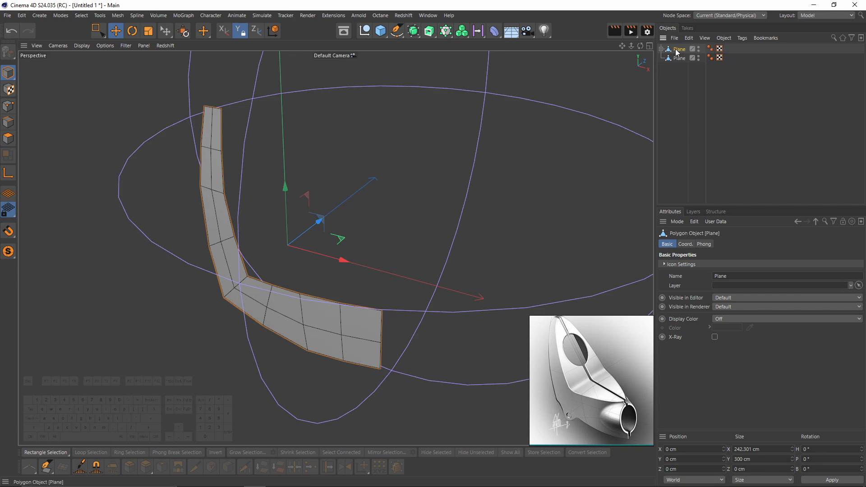
alt+click(699, 50)
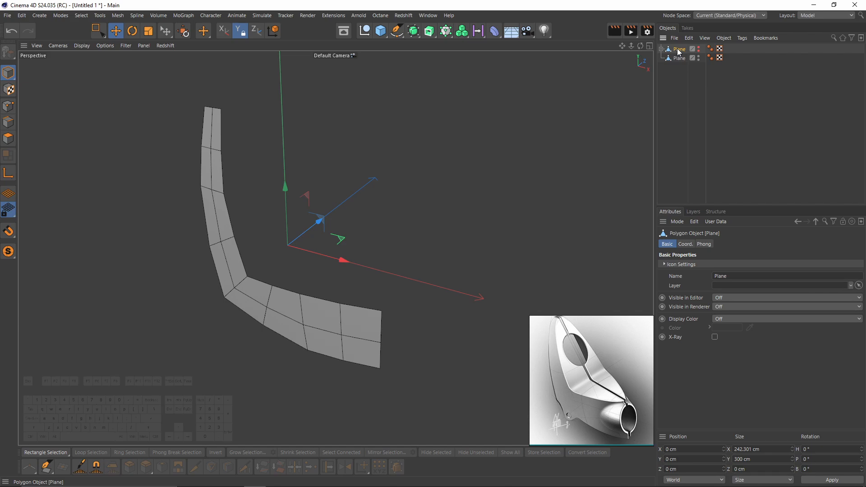
key(Delete)
click(679, 51)
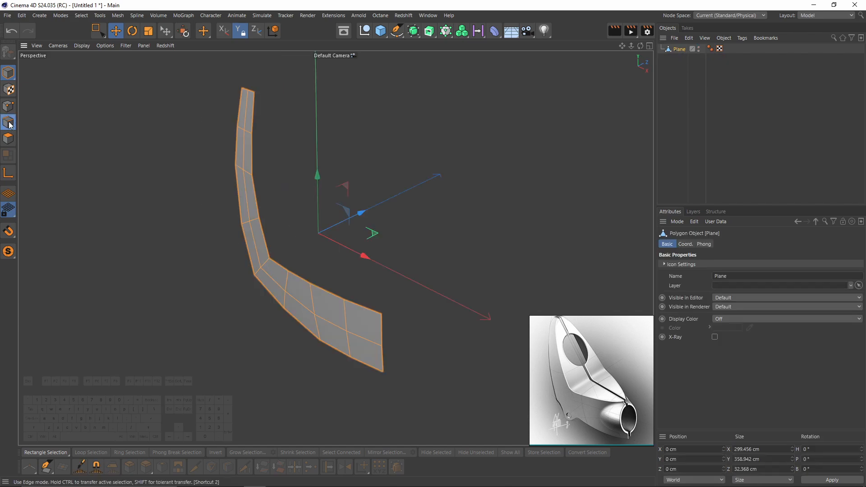
- Select the eight edges along the inner side of the L and extrude them backward along Z
click(9, 124)
click(253, 127)
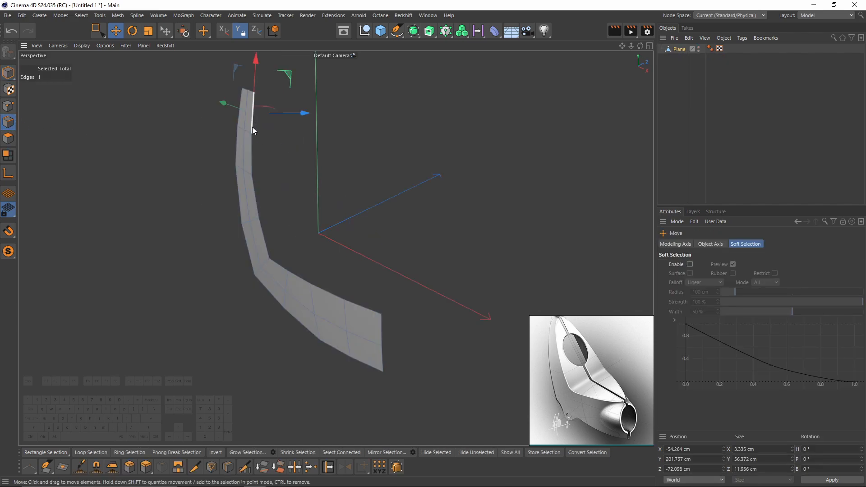
shift+click(253, 157)
shift+click(259, 196)
shift+click(267, 237)
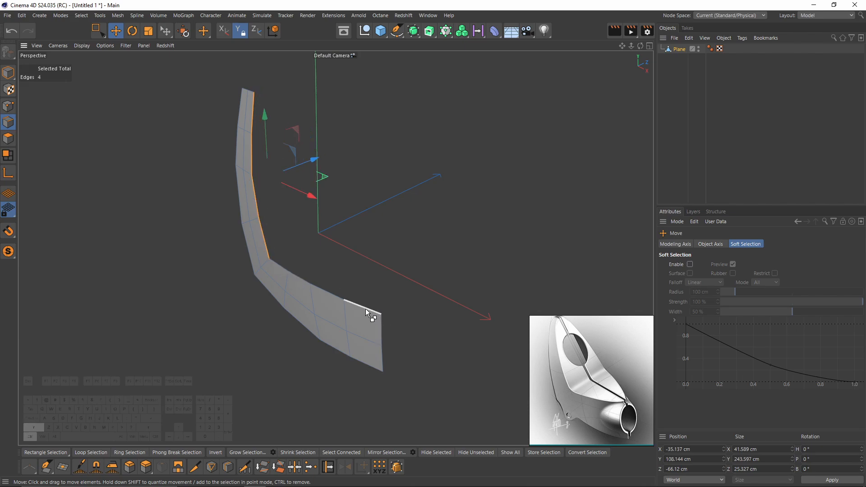
shift+click(365, 308)
mouse_move(359, 185)
ctrl+mouse_down()
mouse_move(385, 177)
mouse_move(418, 192)
mouse_move(364, 194)
ctrl+mouse_up()
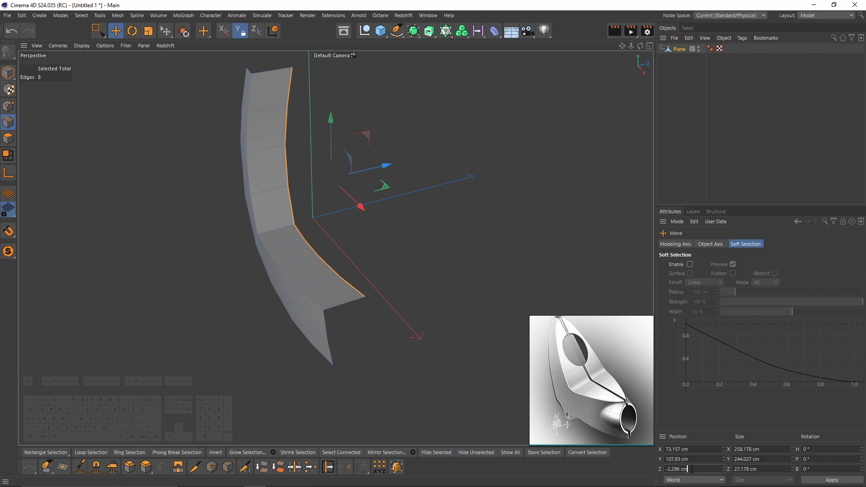
- Flatten the extruded inner edges by setting their Z position and Z size to 0 cm
text(0)
key(Return)
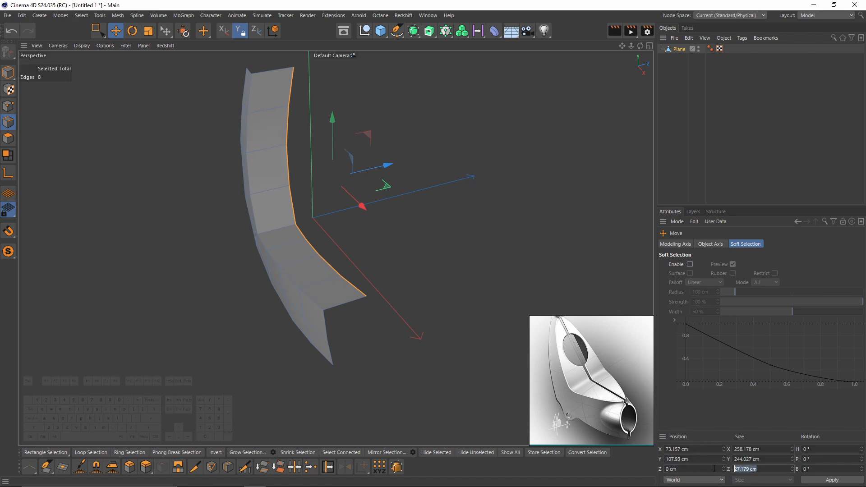
text(0)
key(Return)
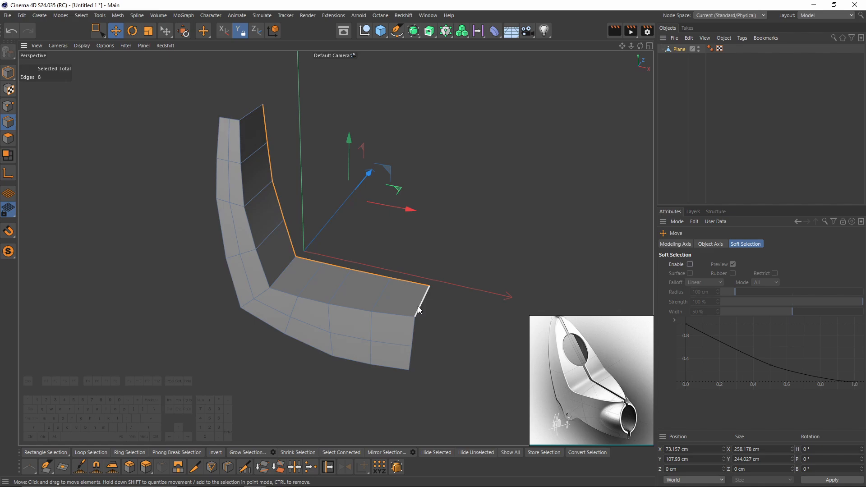
- Scale the edge loop at the horizontal arm's free end narrower along Z, with the modeling axis Z at 100 %
mouse_move(418, 305)
alt+mouse_down()
mouse_move(385, 314)
mouse_move(329, 311)
mouse_move(388, 324)
mouse_move(378, 325)
mouse_move(377, 283)
mouse_move(402, 307)
alt+mouse_up()
double_click(373, 341)
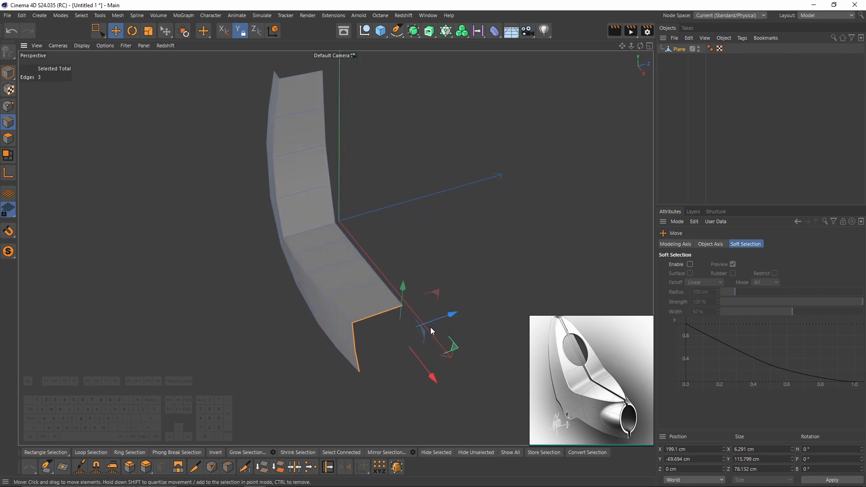
key(t)
click(684, 245)
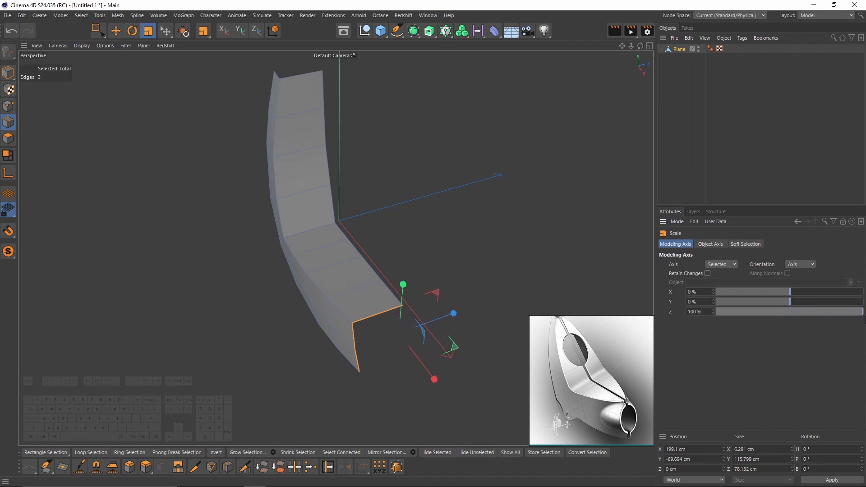
drag(458, 313, 420, 288)
alt+drag(409, 234, 359, 203)
- Scale the two uppermost edge loops of the vertical arm narrower along Z to taper its tip
double_click(362, 159)
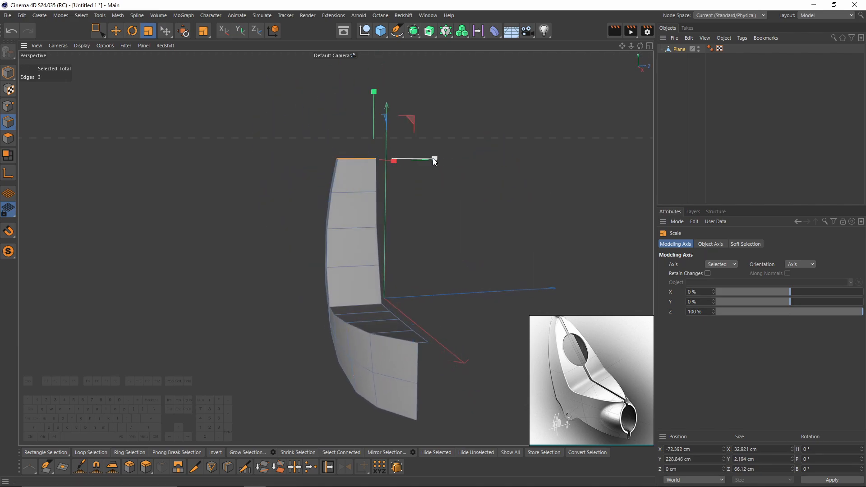
drag(433, 159, 416, 160)
double_click(359, 193)
drag(436, 194, 427, 194)
double_click(351, 225)
alt+drag(351, 226, 445, 239)
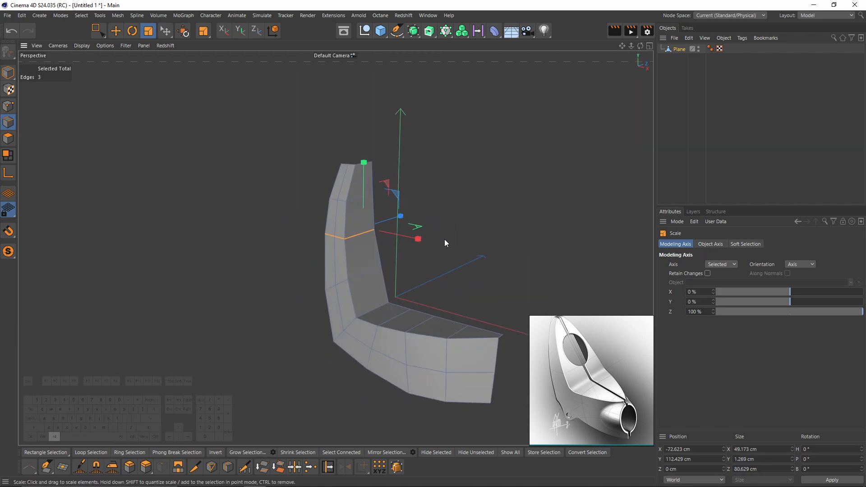
- Select the two front edges at the top of the vertical arm and extrude them upward
scroll(344, 168, up, 5)
click(332, 168)
scroll(349, 165, up, 4)
shift+click(350, 167)
alt+drag(351, 169, 342, 196)
key(e)
ctrl+drag(322, 140, 321, 67)
- Move the extruded top edges back along Z and flatten them at Z position 0 cm with Z size 0 cm
alt+drag(339, 98, 356, 137)
drag(369, 141, 402, 137)
alt+drag(384, 156, 346, 210)
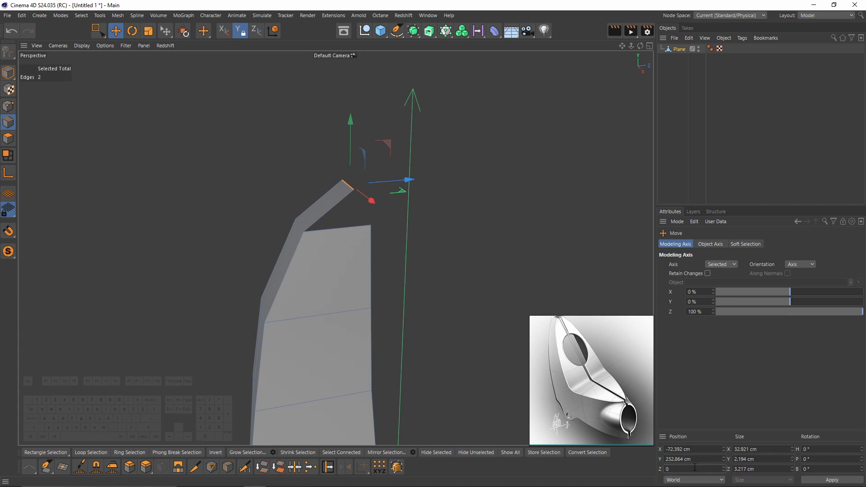
key(Return)
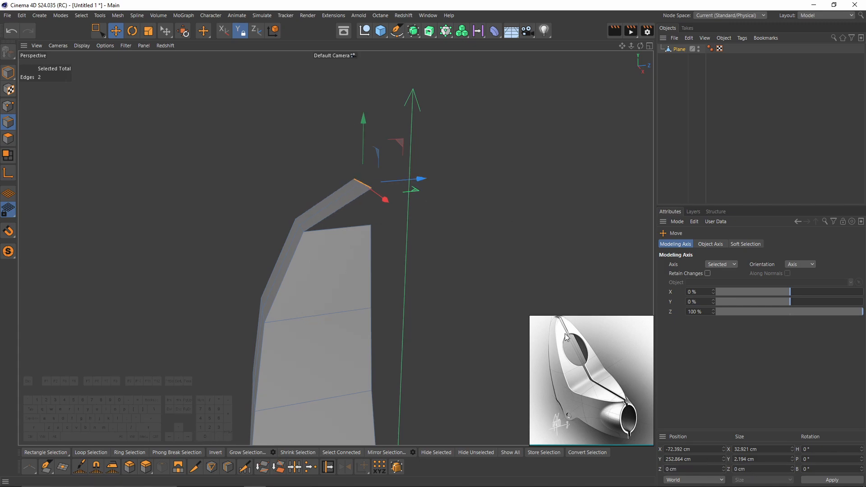
- Weld the inner point of the extruded tip to the neighbouring top corner point and slide another tip point along its edge
alt+drag(382, 215, 474, 203)
click(7, 111)
key(0)
key(m)
key(q)
click(378, 198)
key(0)
drag(333, 186, 364, 194)
key(m)
key(o)
- In the front view, move the last two bottom points of the horizontal arm slightly down to round its lower contour
key(F4)
alt+middle_drag(345, 302, 305, 291)
alt+right_drag(305, 290, 326, 283)
key(space)
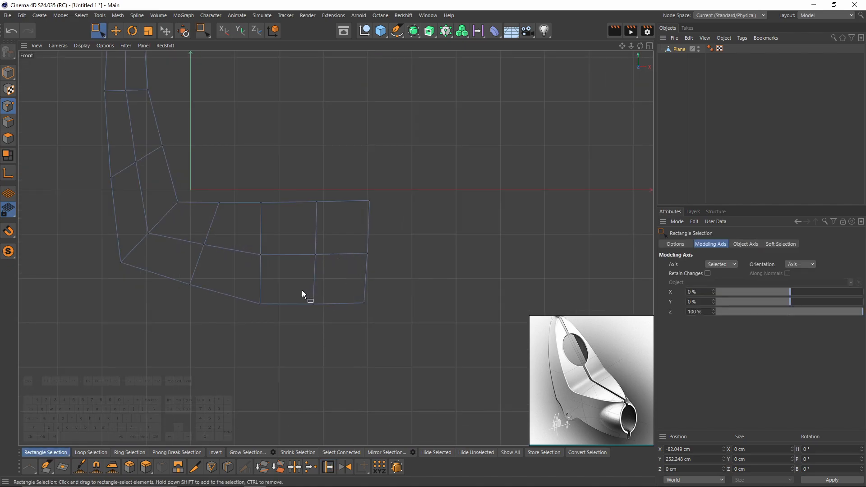
drag(303, 291, 330, 311)
drag(314, 251, 316, 255)
drag(352, 279, 387, 319)
drag(366, 247, 366, 251)
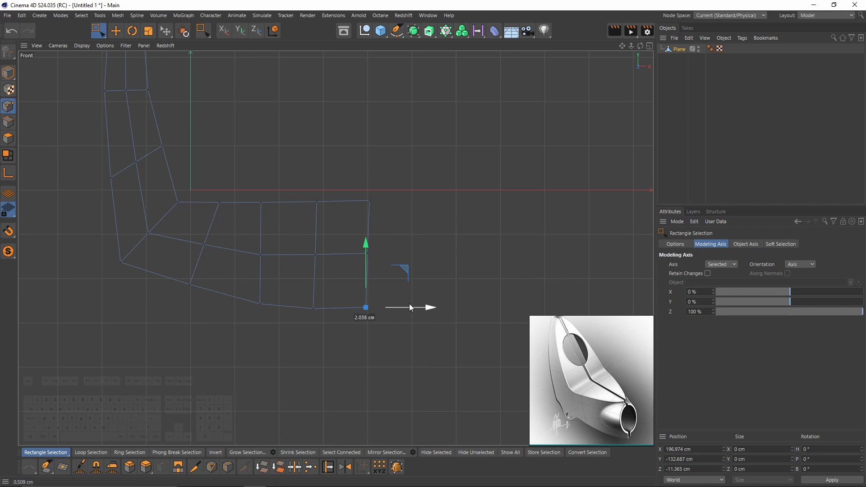
- Align the column of points at the horizontal arm's free end at about X 200 cm, with an X size of 0 cm
drag(364, 209, 369, 253)
key(t)
key(0)
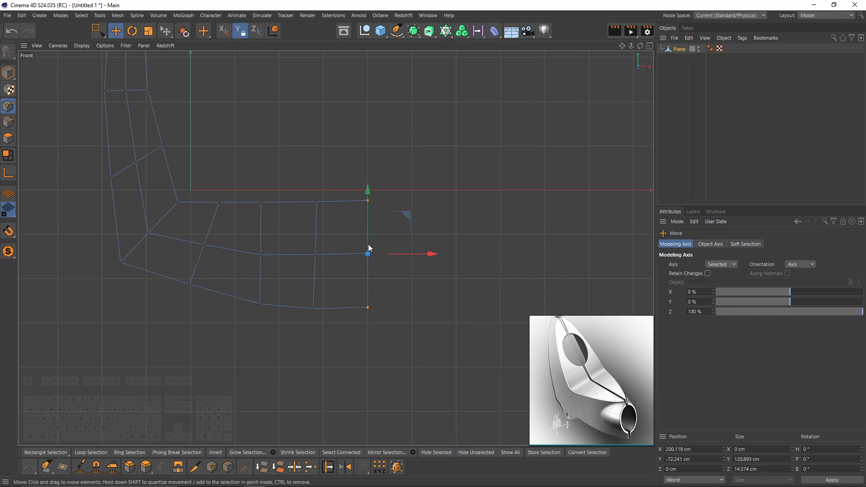
- Slide the bottom point midway along the horizontal arm toward the L's corner, to about X 68 cm
drag(246, 289, 271, 308)
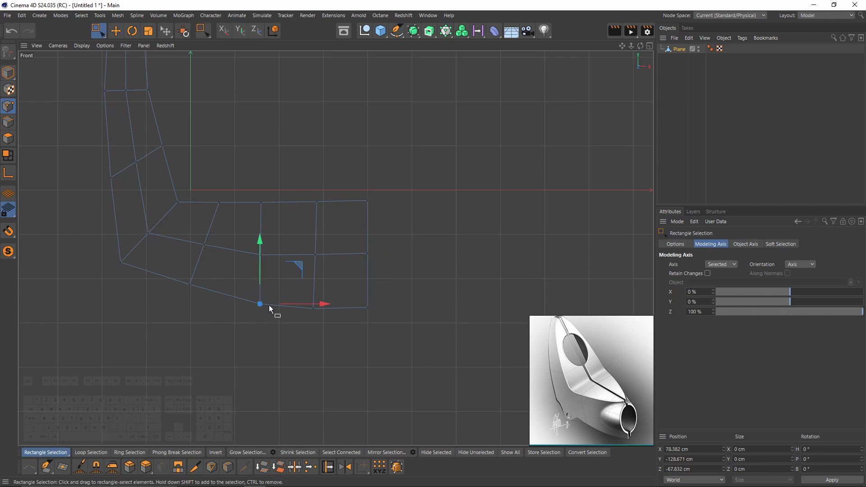
middle_click(182, 186)
middle_click(183, 186)
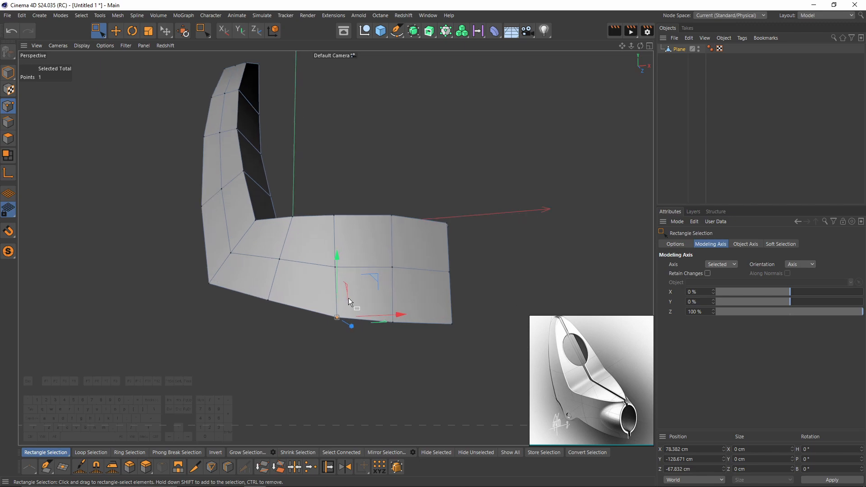
key(m)
key(o)
mouse_move(346, 312)
alt+mouse_down()
mouse_move(351, 267)
mouse_move(369, 288)
mouse_move(341, 322)
mouse_move(328, 313)
alt+mouse_up()
alt+drag(410, 302, 336, 269)
- Slide the middle-row point above that bottom point slightly toward the L's corner
key(0)
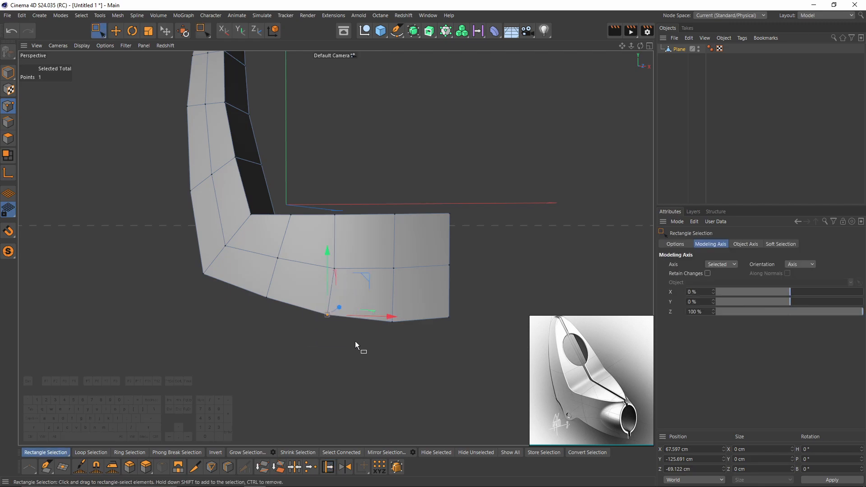
alt+drag(355, 341, 315, 238)
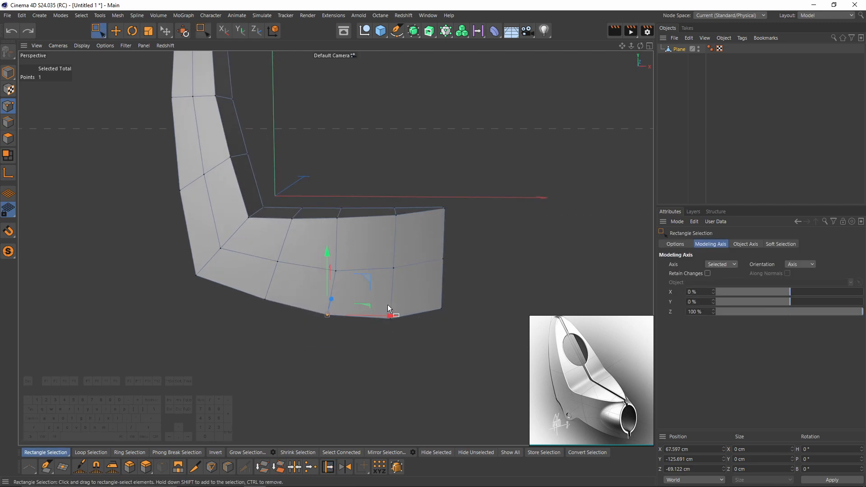
alt+drag(388, 305, 380, 280)
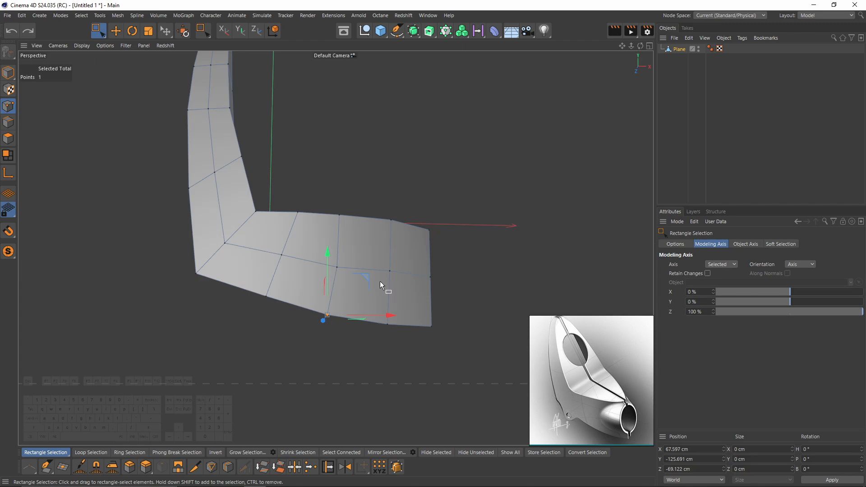
key(m)
key(o)
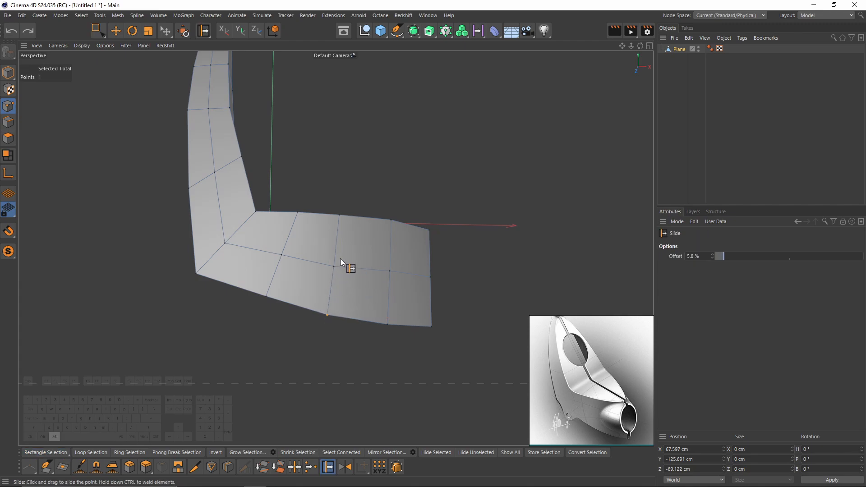
alt+drag(340, 258, 413, 265)
alt+drag(347, 223, 346, 256)
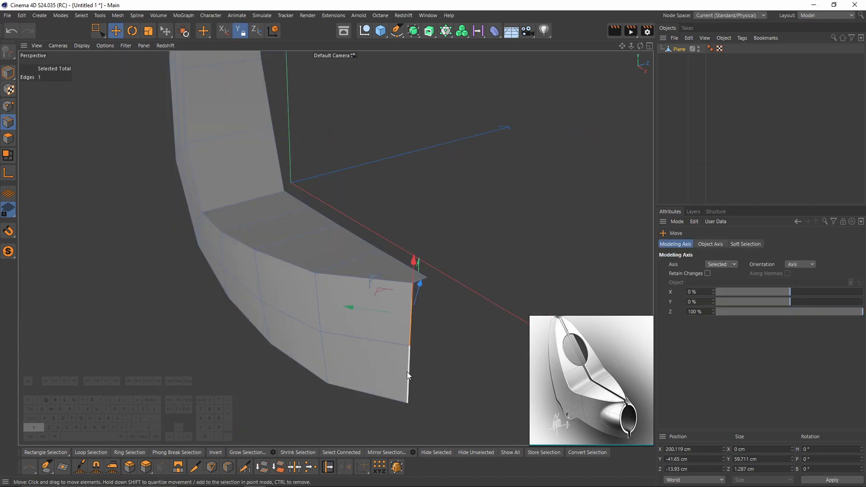
- Extrude the two vertical edges at the horizontal arm's free end backward and flatten them at Z 0 cm
shift+click(407, 372)
scroll(439, 335, up, 1)
ctrl+drag(452, 328, 466, 322)
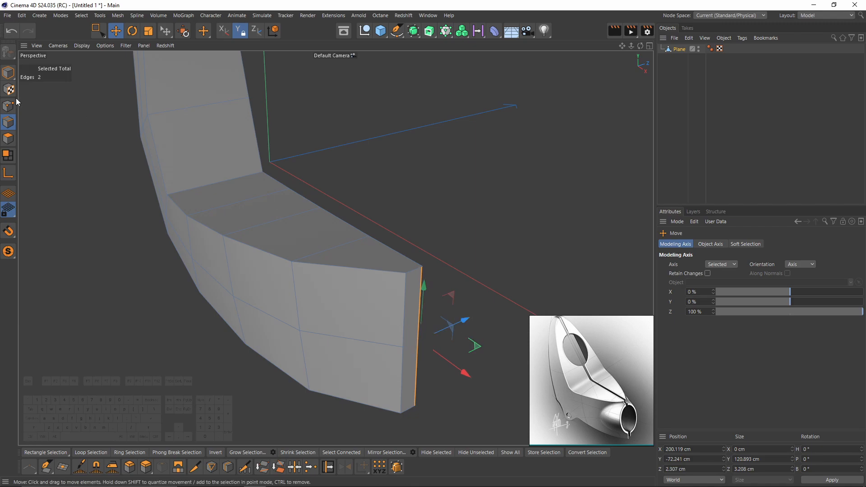
alt+middle_drag(592, 393, 573, 373)
click(692, 469)
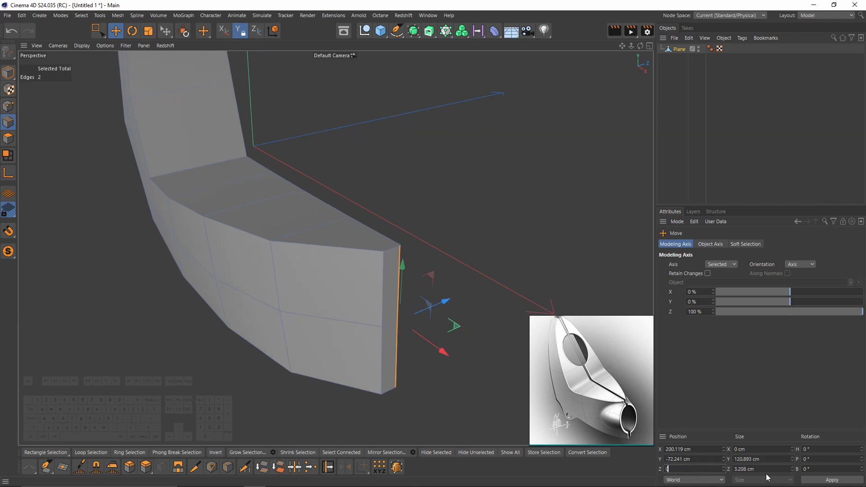
key(Return)
- Select the two points at the upper rear corner of the new end face and weld them together
click(8, 107)
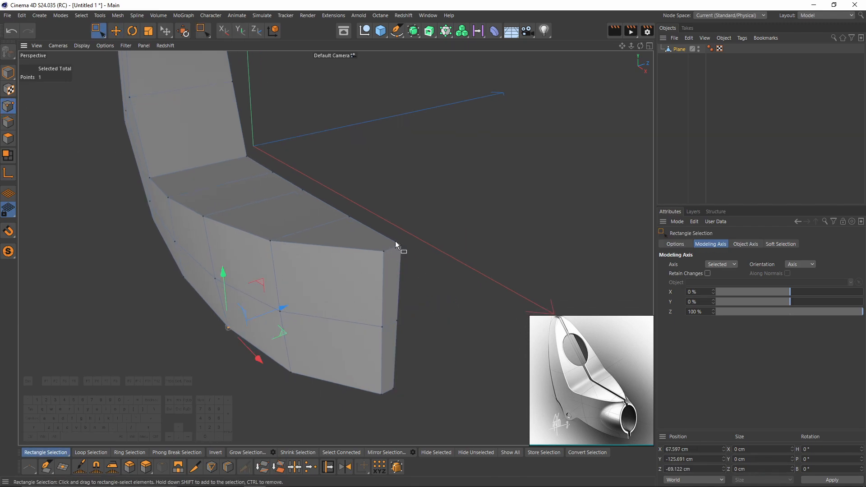
drag(408, 252, 409, 254)
key(m)
key(q)
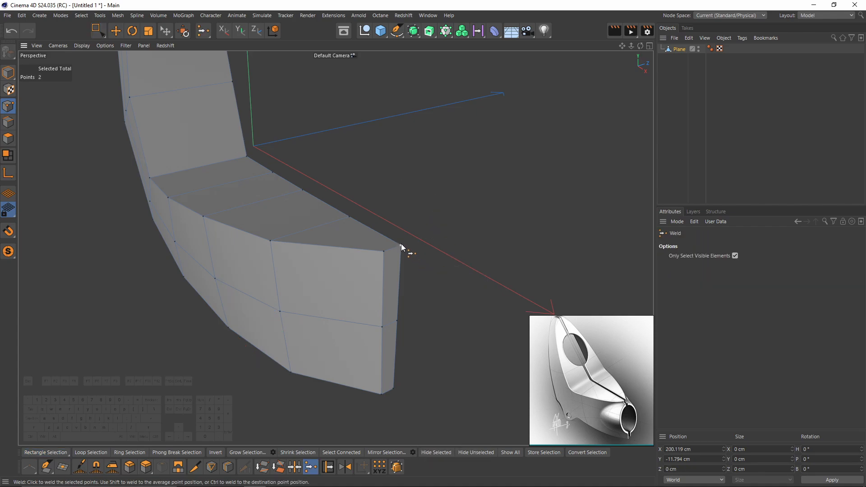
click(401, 244)
alt+right_drag(402, 244, 395, 259)
alt+drag(395, 258, 415, 227)
alt+right_drag(414, 226, 380, 223)
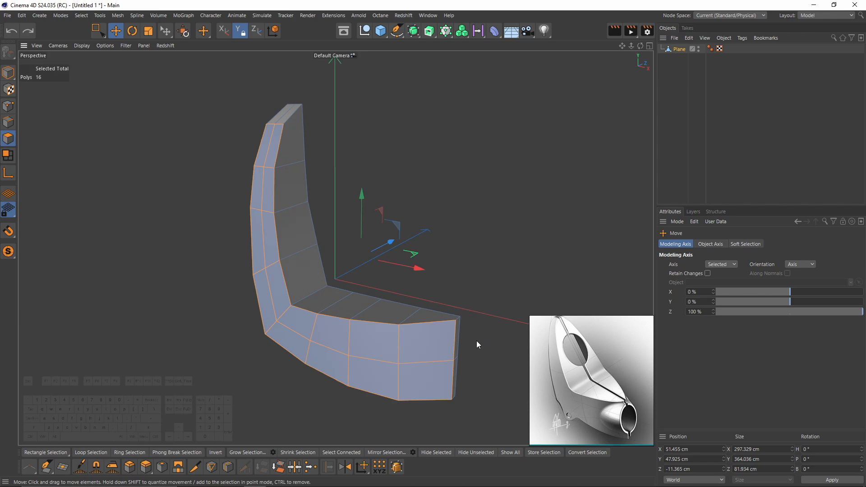
- Select the two front polygons at the free end of the horizontal arm
alt+drag(476, 344, 398, 292)
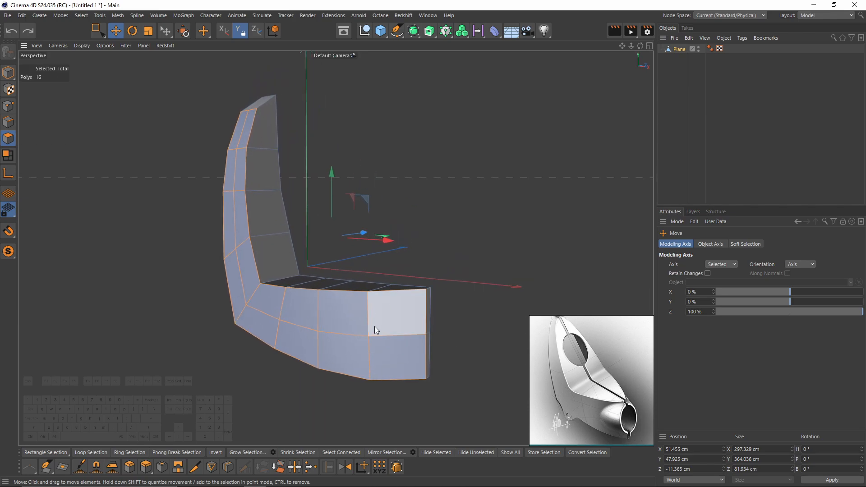
alt+drag(407, 319, 433, 353)
click(404, 319)
shift+click(408, 332)
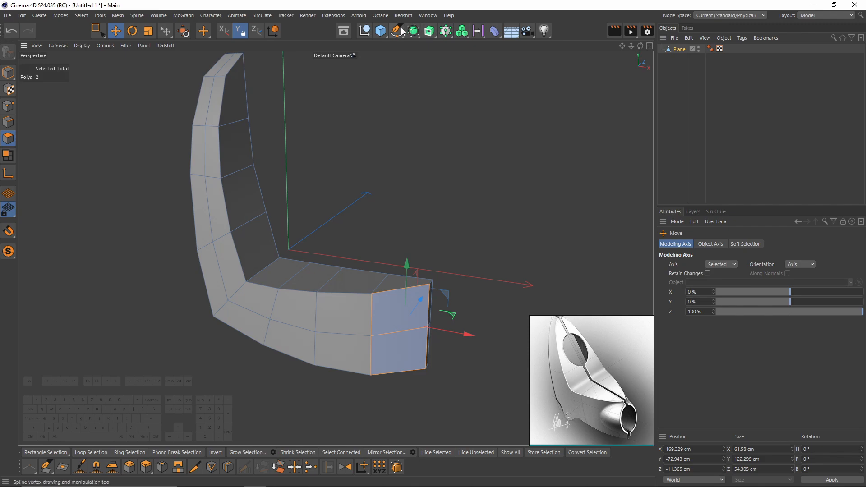
- Add a cylinder primitive oriented along -X with 6 rotation segments
click(381, 31)
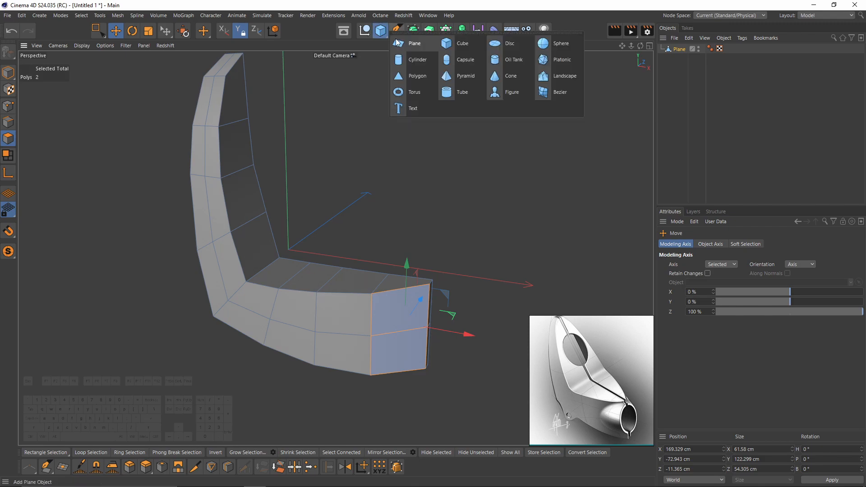
click(423, 66)
scroll(731, 305, down, 2)
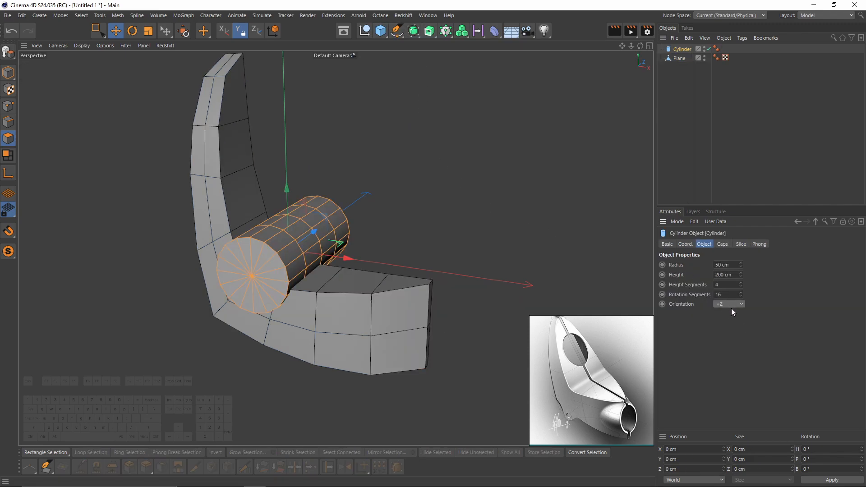
scroll(732, 308, up, 3)
double_click(719, 294)
text(6)
key(Return)
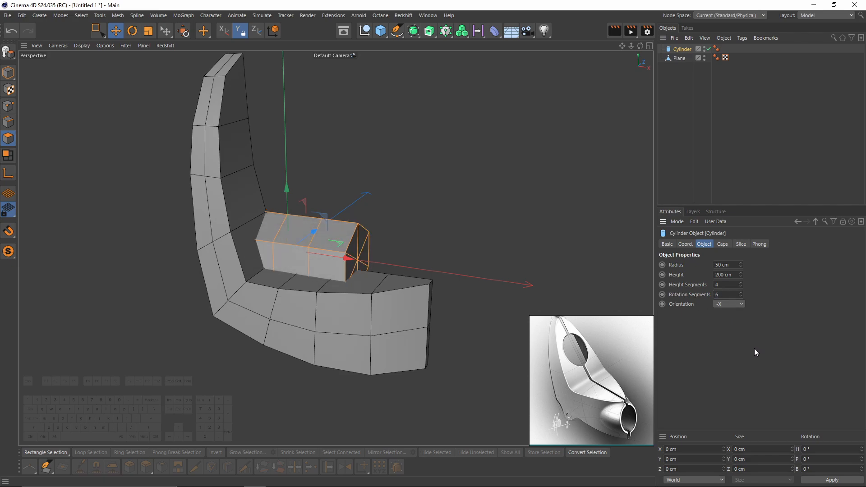
- Slide the cylinder along X to about 157 cm, disable it and reselect the plane
drag(351, 258, 465, 275)
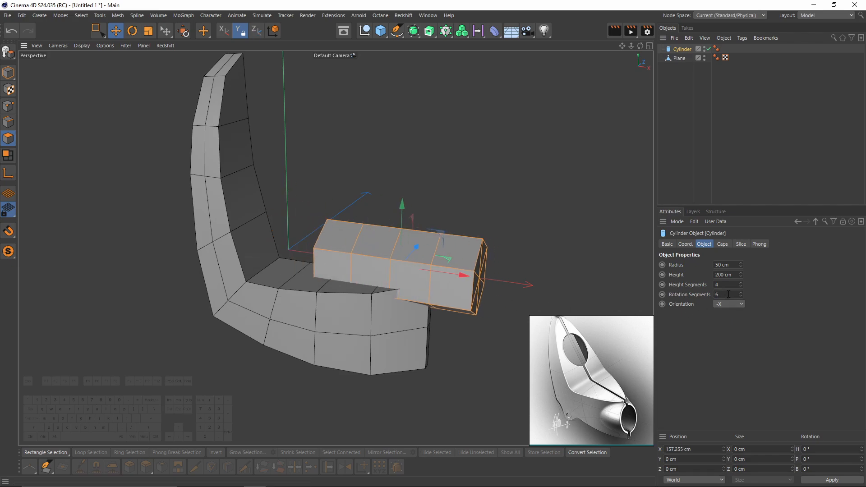
click(708, 50)
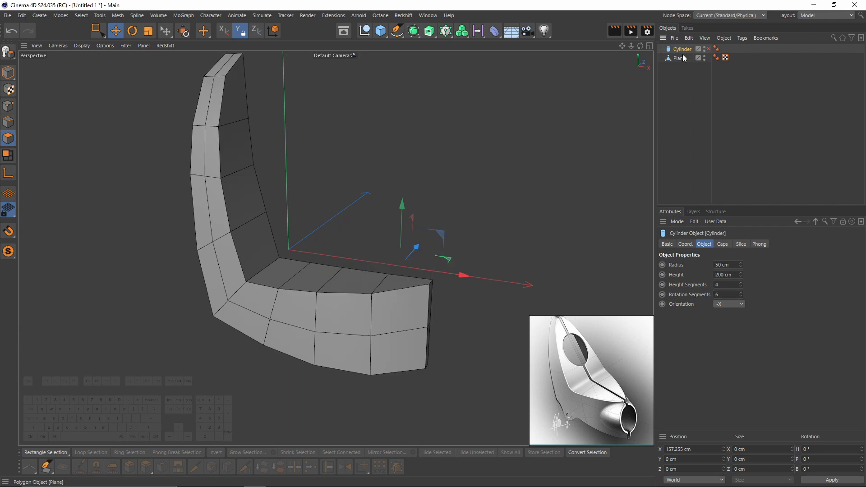
click(679, 58)
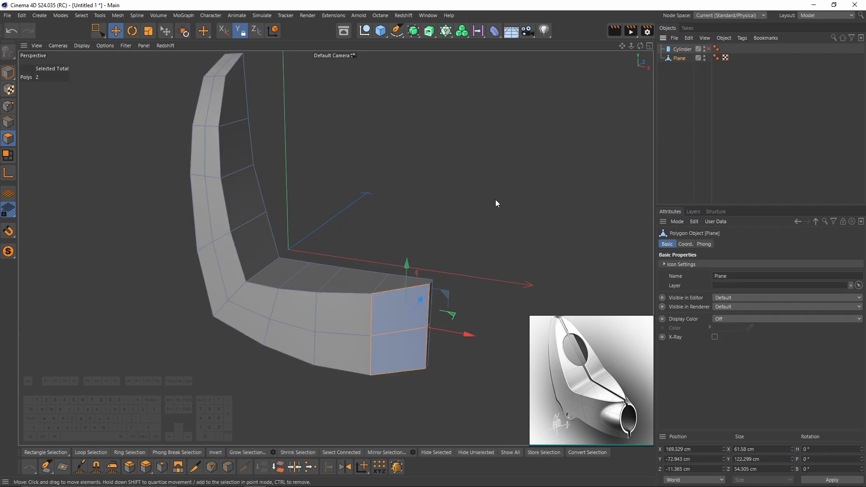
- Place the plane inside a Subdivision Surface generator
click(416, 34)
key(ctrl+z)
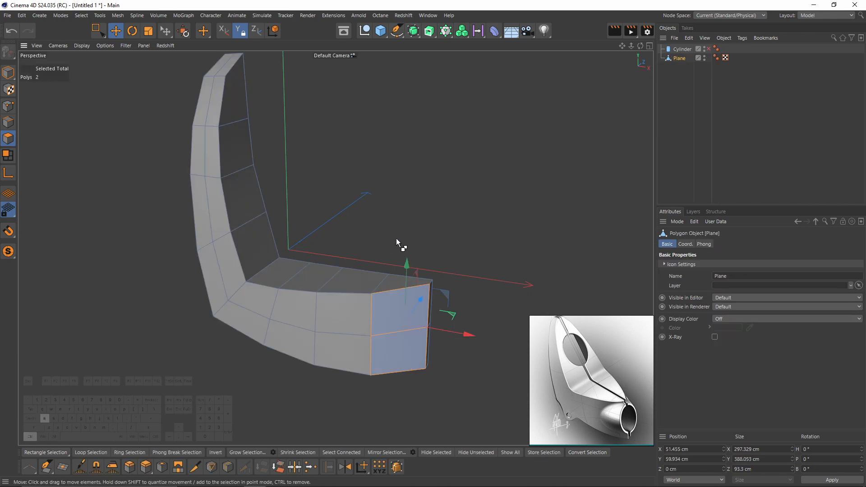
key(ctrl+a)
right_click(426, 243)
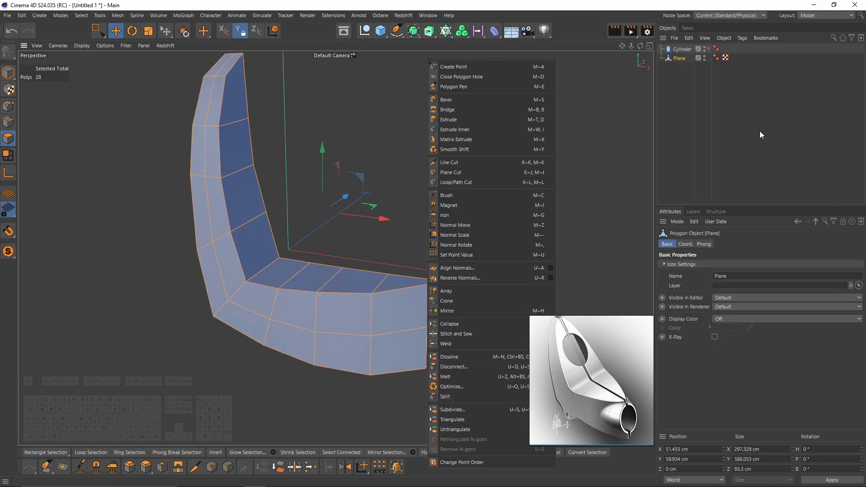
click(446, 31)
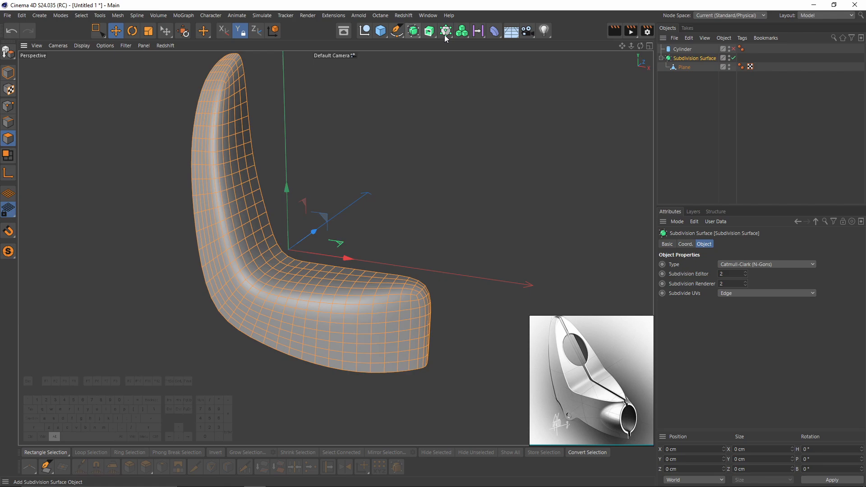
- On the unsmoothed plane, select the inner edge path along both arms, including the crosswise edges at both ends and at the inner corner
click(684, 67)
key(q)
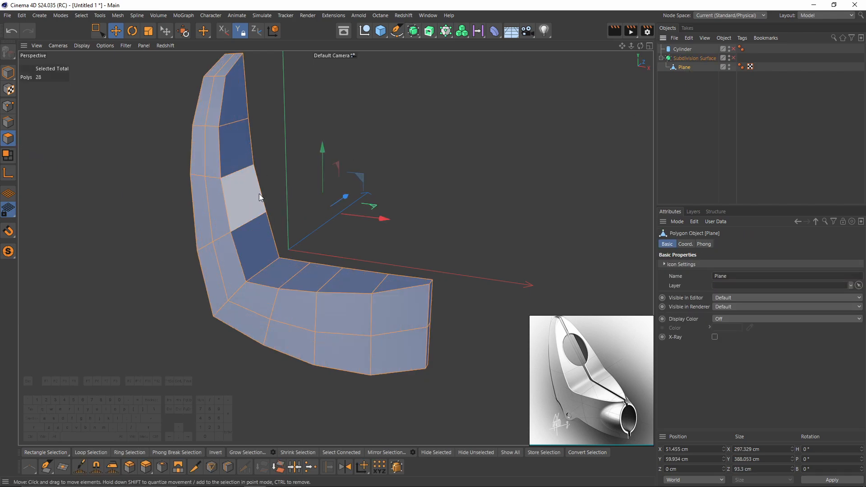
click(8, 123)
click(215, 145)
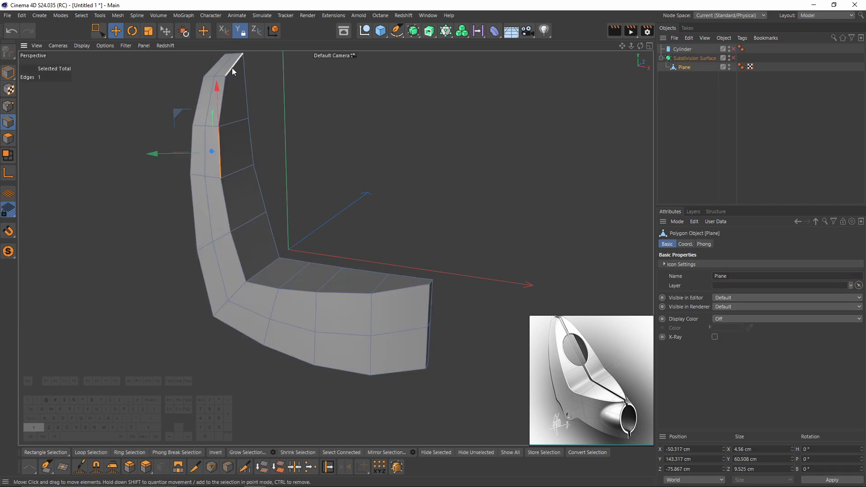
shift+click(233, 70)
mouse_move(226, 101)
shift+mouse_down()
mouse_move(225, 202)
mouse_move(249, 258)
mouse_move(296, 298)
mouse_move(425, 286)
mouse_move(424, 230)
mouse_move(406, 275)
shift+mouse_up()
shift+click(425, 286)
shift+click(301, 253)
alt+drag(307, 255, 336, 270)
- Turn the subdivision back on and give the selected edges a subdivision weight of 100 %
click(733, 58)
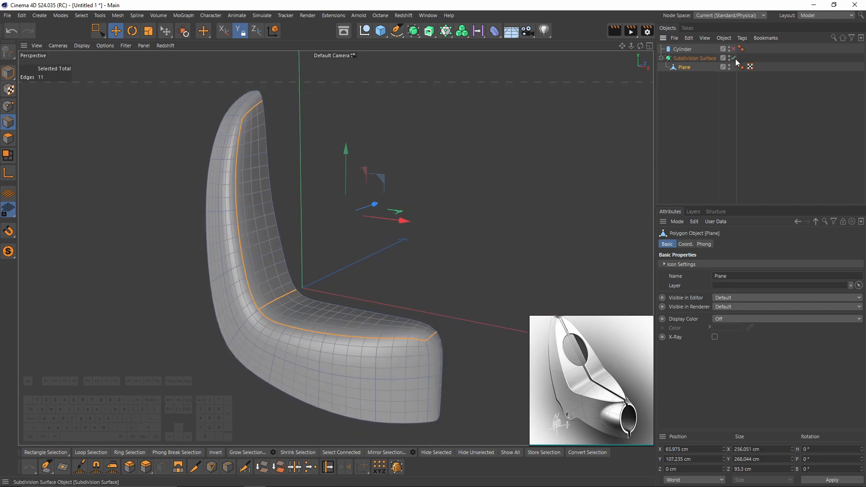
click(101, 30)
click(135, 40)
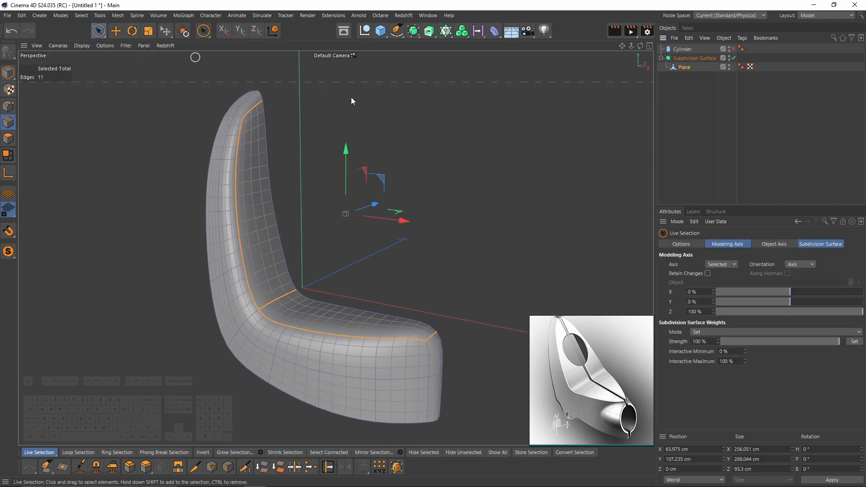
click(817, 245)
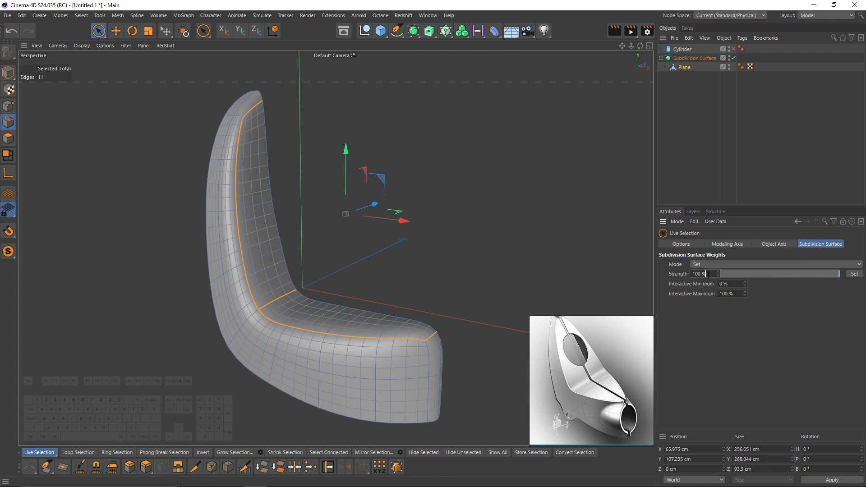
click(855, 275)
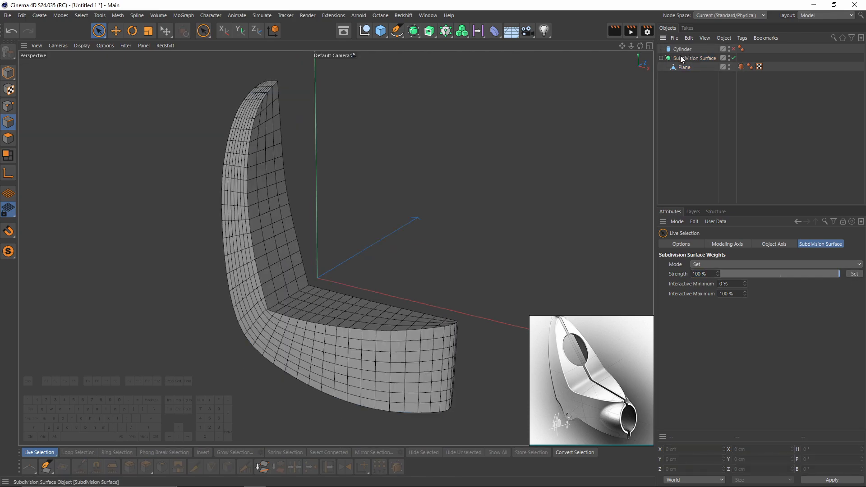
- Set both the editor and renderer subdivision levels of the Subdivision Surface to 1
click(683, 59)
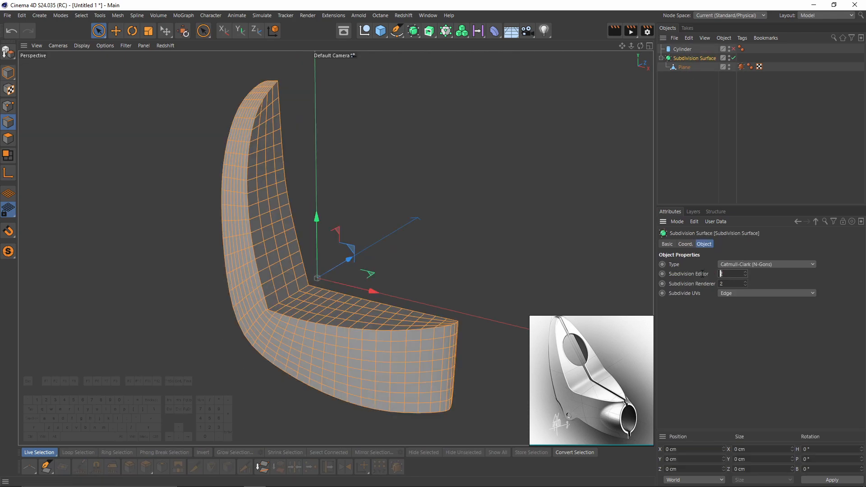
click(746, 276)
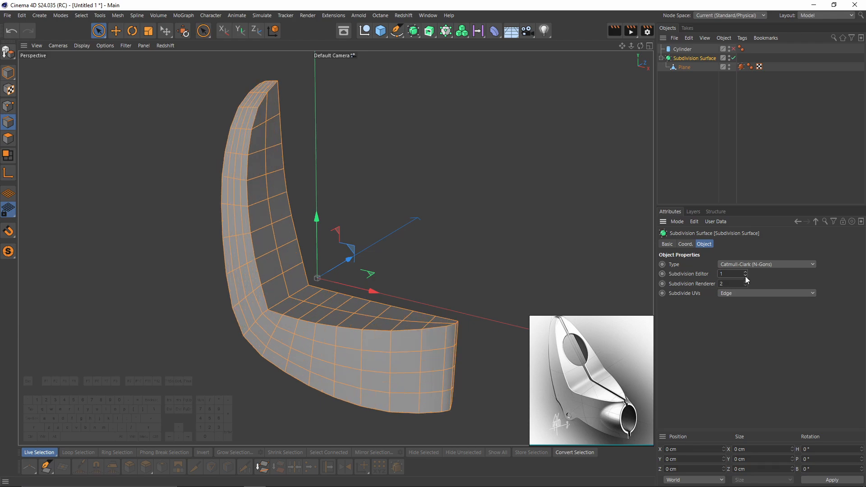
click(745, 286)
- Rectangle-select points on the upper part of the plane's upright arm and shift them slightly to refine its curve
alt+drag(421, 254, 412, 212)
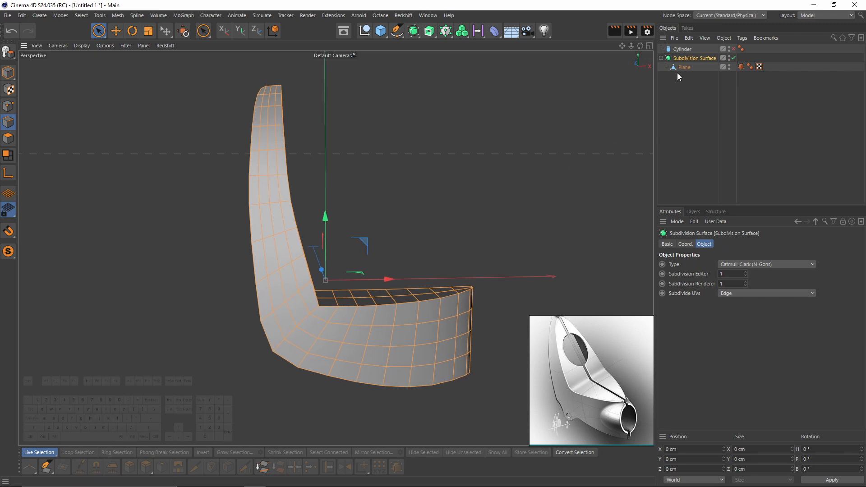
click(683, 67)
click(9, 107)
key(0)
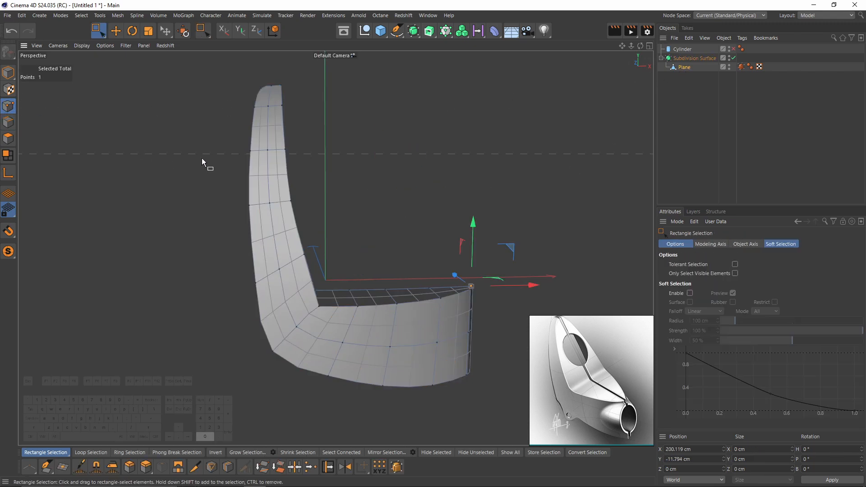
drag(220, 137, 325, 151)
drag(228, 186, 268, 204)
drag(155, 136, 272, 177)
key(q)
drag(166, 88, 252, 131)
drag(283, 112, 276, 88)
- Nudge the middle and inner points of the row just above the L's corner slightly along X
drag(169, 242, 220, 289)
drag(250, 267, 256, 266)
key(q)
alt+drag(213, 239, 308, 284)
- Give the point at the L's outer bottom corner a 100 % subdivision weight and turn the smoothing back on
key(q)
key(e)
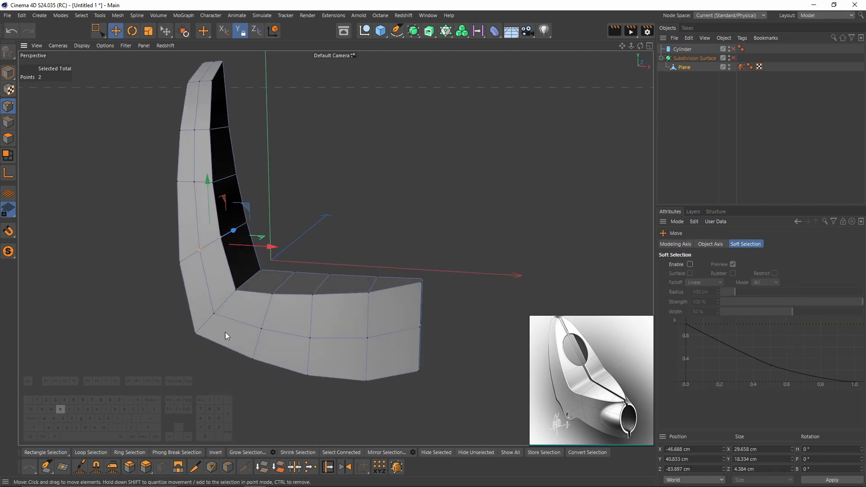
click(196, 335)
alt+drag(196, 334, 241, 296)
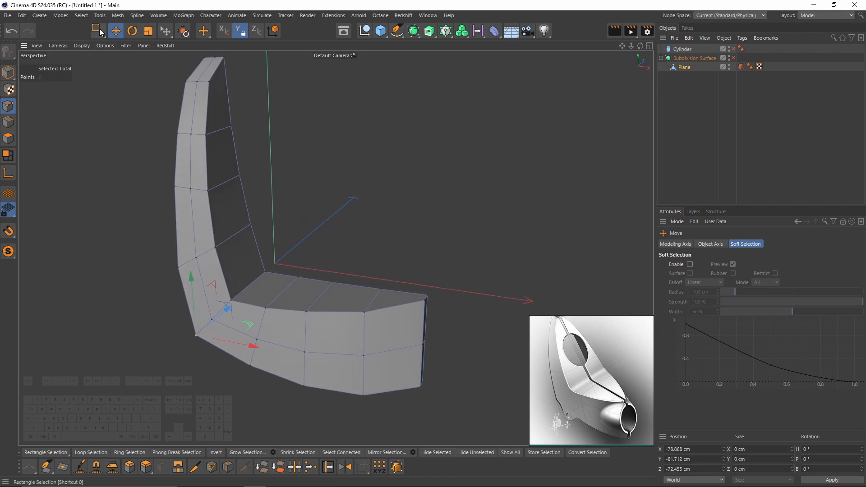
drag(99, 31, 132, 41)
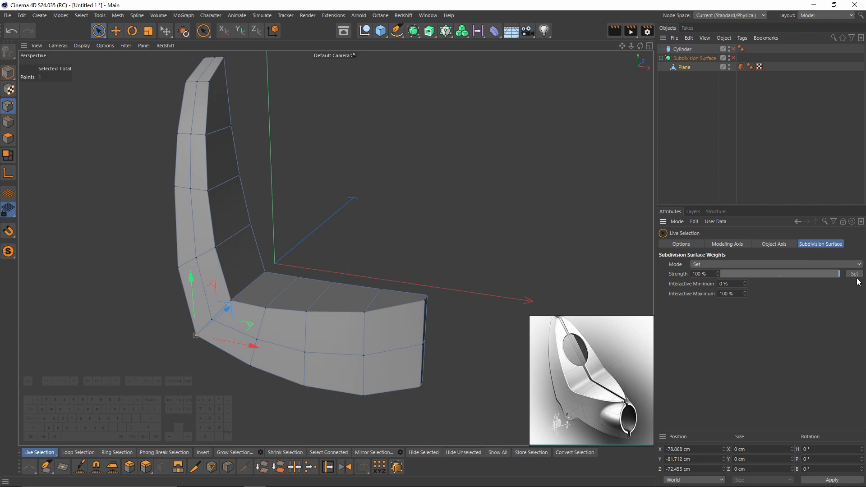
click(733, 58)
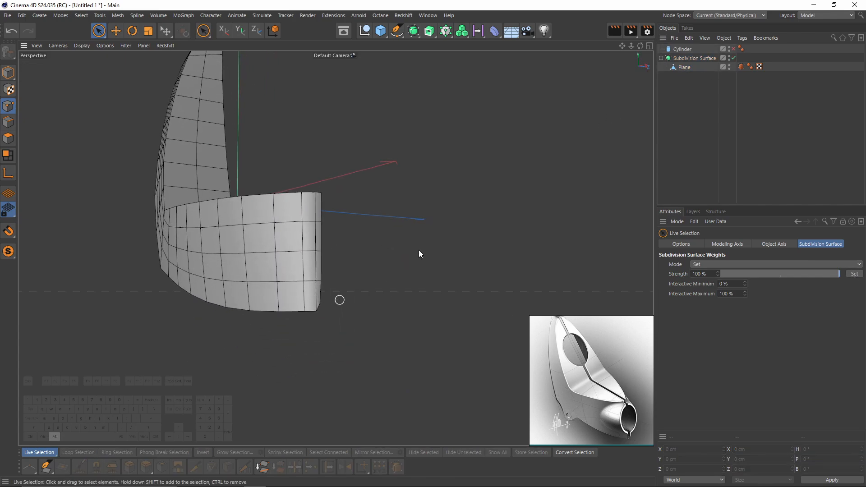
- Apply a 100 % subdivision weight to the bottom rear point at the horizontal arm's free end
click(677, 67)
scroll(307, 301, up, 3)
click(307, 301)
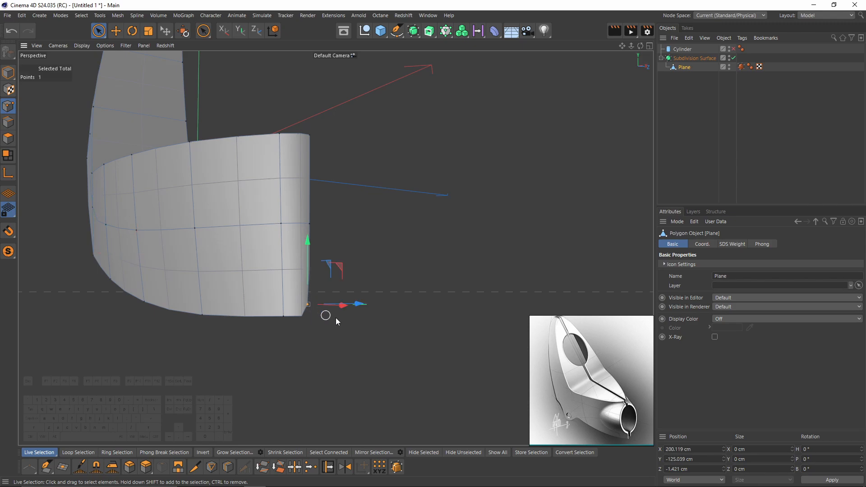
click(105, 31)
click(852, 276)
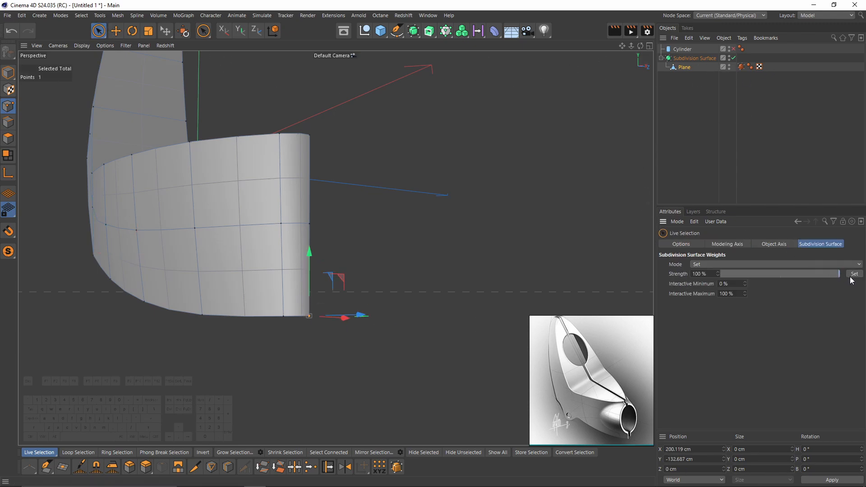
- Convert the Subdivision Surface with its plane into a single editable polygon object
alt+drag(312, 194, 501, 218)
alt+drag(588, 198, 316, 262)
click(696, 57)
alt+drag(345, 169, 361, 125)
key(c)
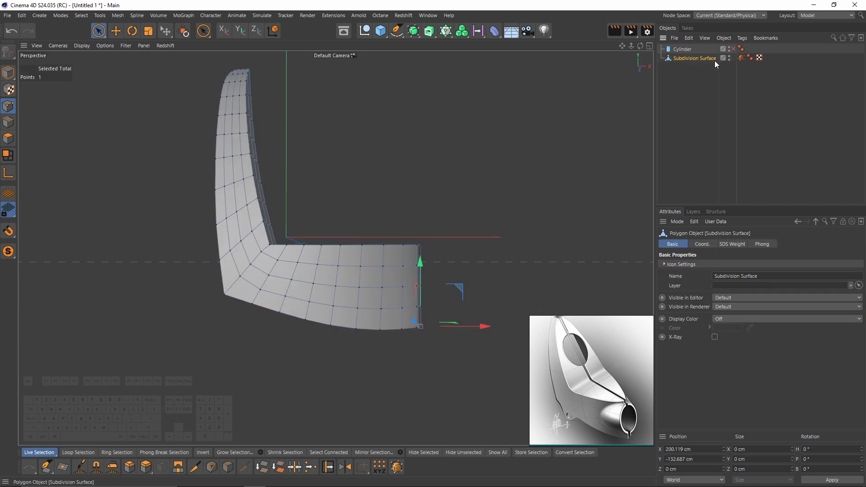
- Delete the SDS Weight tag from the converted body and reselect the object
click(742, 57)
alt+drag(375, 194, 406, 226)
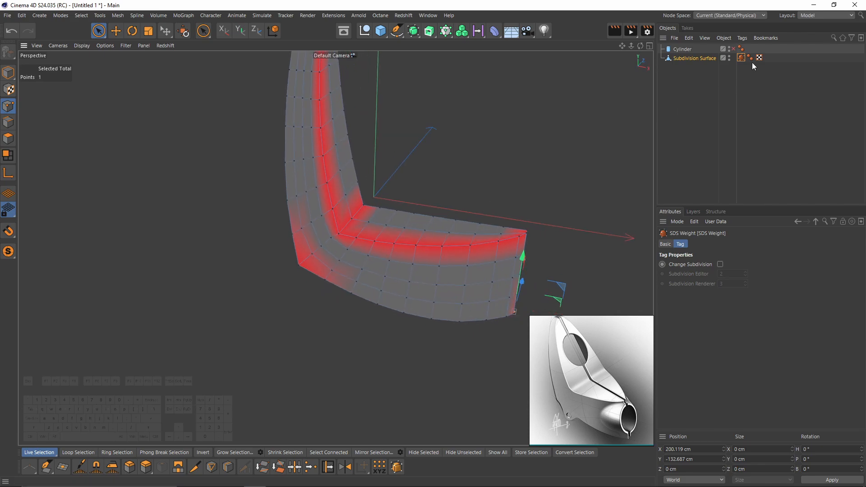
key(Delete)
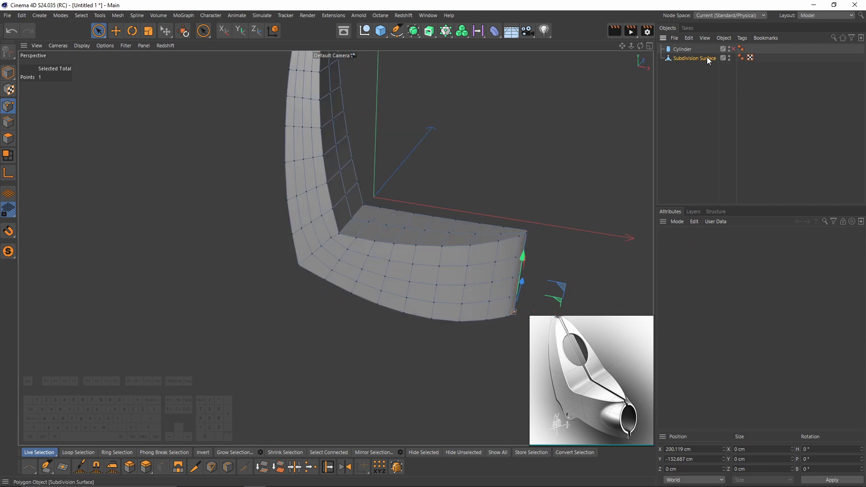
click(707, 58)
- Re-enable the cylinder and switch from point editing to model mode
alt+drag(450, 203, 446, 279)
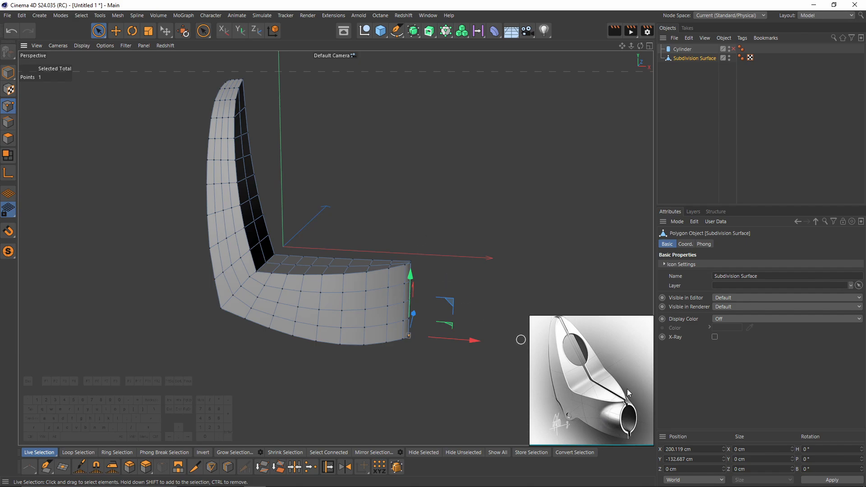
click(733, 49)
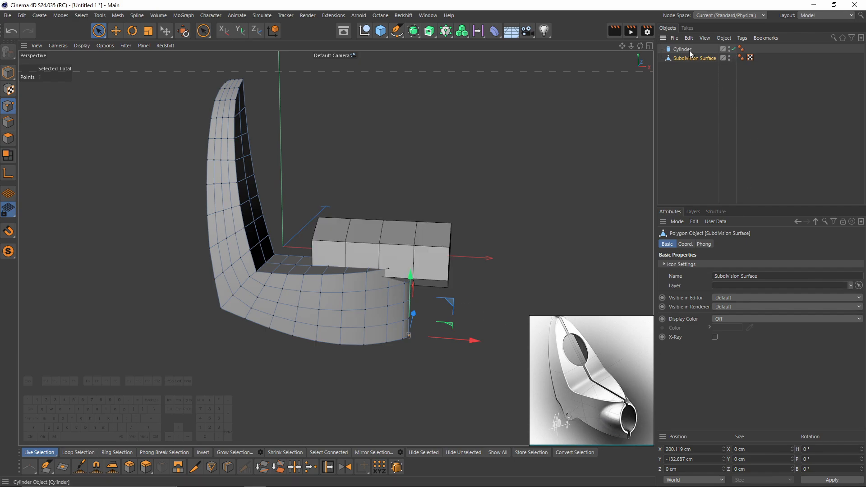
alt+drag(471, 207, 359, 285)
click(3, 74)
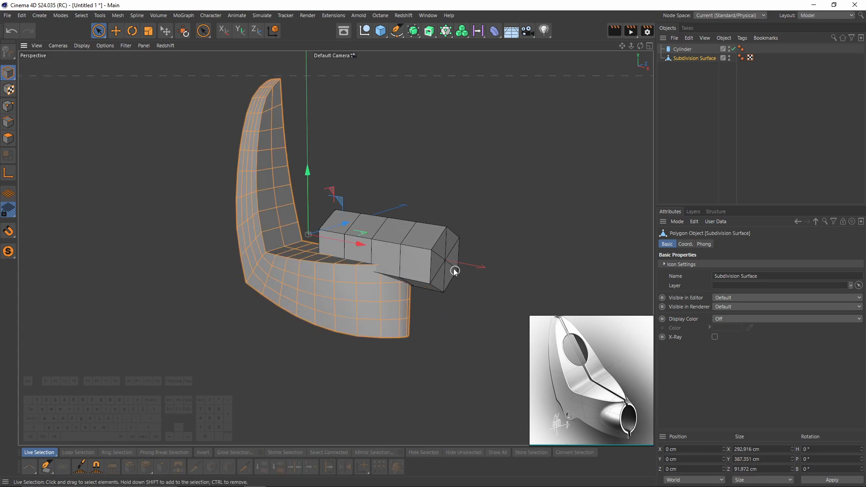
- Enlarge the cylinder's radius to about 50.5 cm and lower the cylinder to about -73.9 cm in Y
click(682, 48)
mouse_move(387, 199)
alt+mouse_down()
mouse_move(361, 208)
mouse_move(377, 190)
alt+mouse_up()
drag(438, 247, 330, 236)
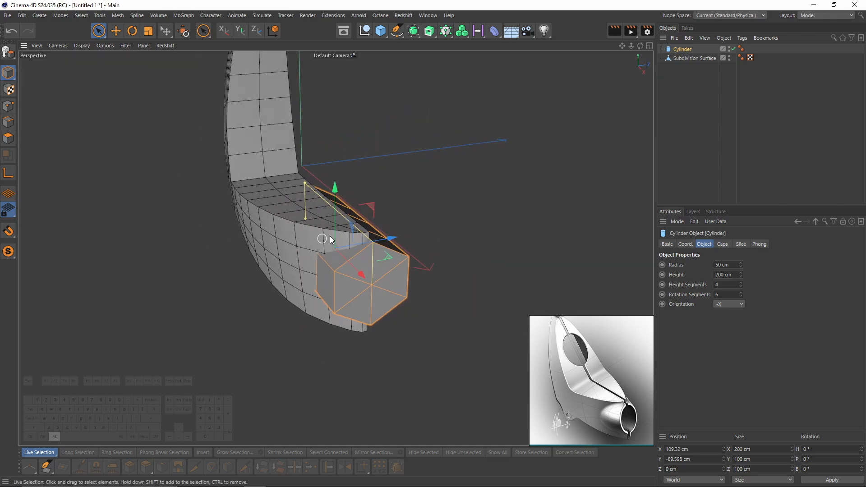
drag(302, 177, 370, 219)
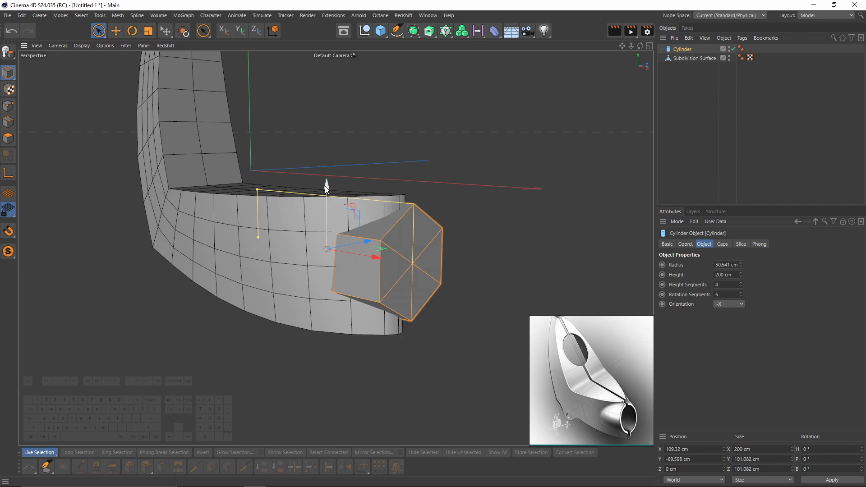
drag(325, 186, 325, 190)
alt+drag(332, 212, 521, 363)
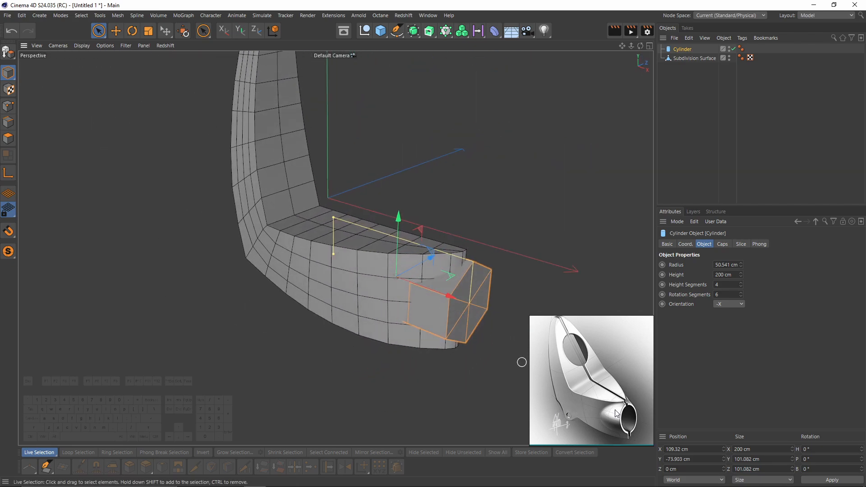
alt+drag(437, 299, 496, 217)
scroll(443, 299, up, 4)
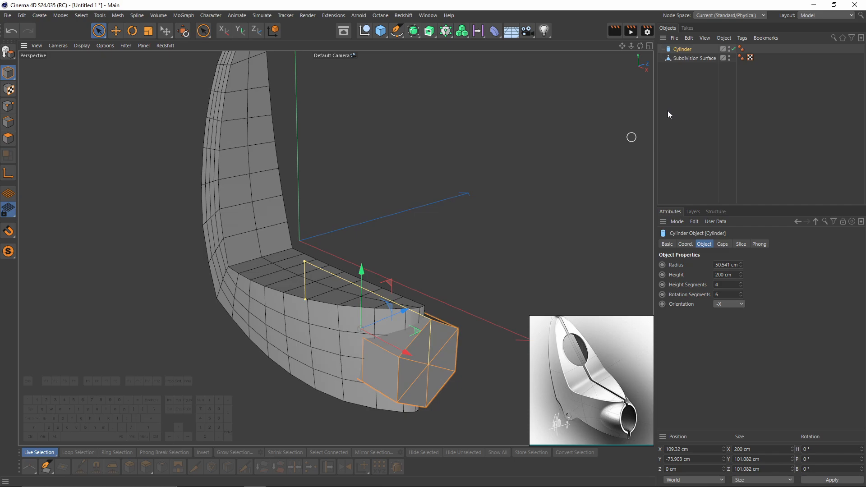
- Scale the converted body along Z until it is about 75.9 cm deep
click(684, 59)
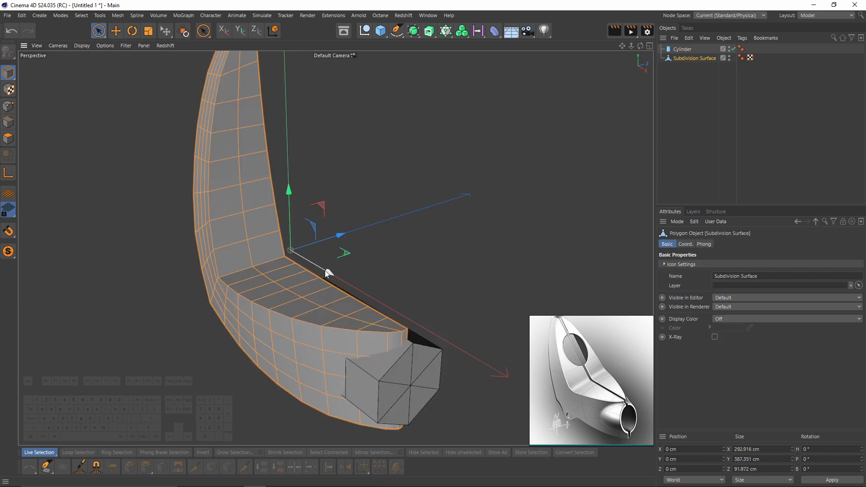
key(y)
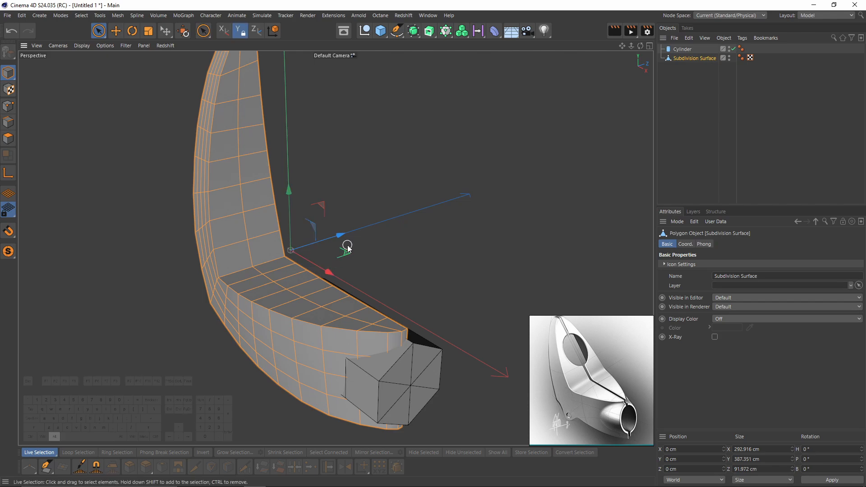
alt+drag(345, 246, 313, 262)
key(t)
key(y)
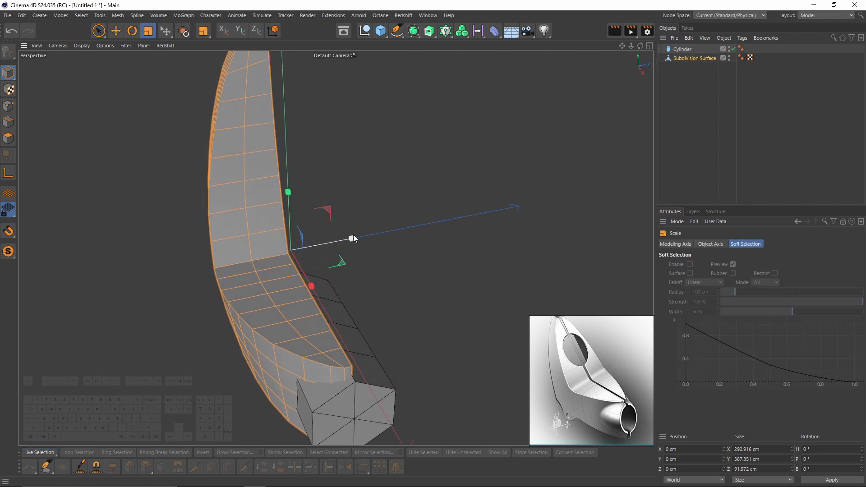
drag(353, 236, 340, 240)
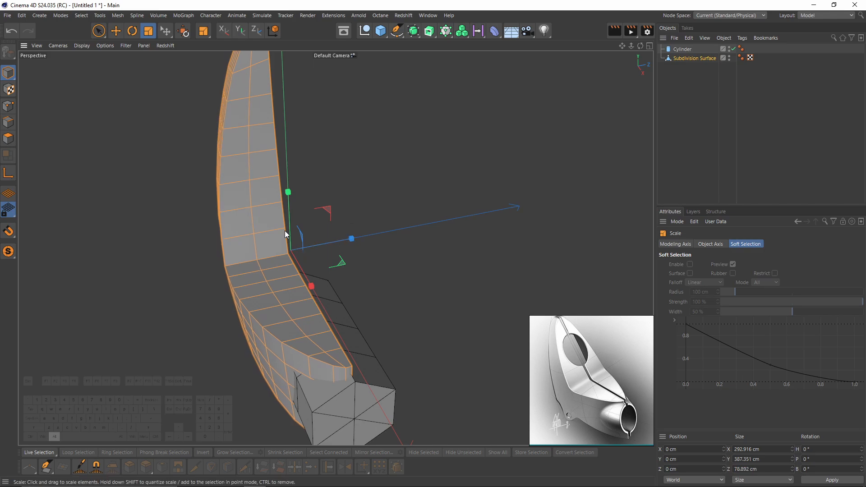
alt+drag(285, 231, 447, 192)
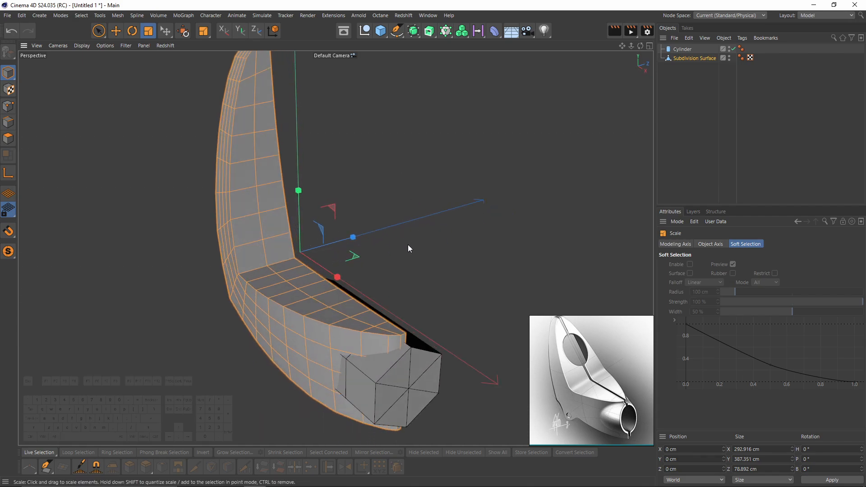
alt+drag(353, 265, 334, 214)
alt+drag(334, 252, 303, 274)
drag(337, 194, 333, 195)
scroll(333, 212, down, 3)
alt+drag(330, 237, 367, 230)
scroll(367, 252, up, 2)
- Raise the cylinder's rotation segments to 14, checking how its edges line up with the body's end
click(683, 50)
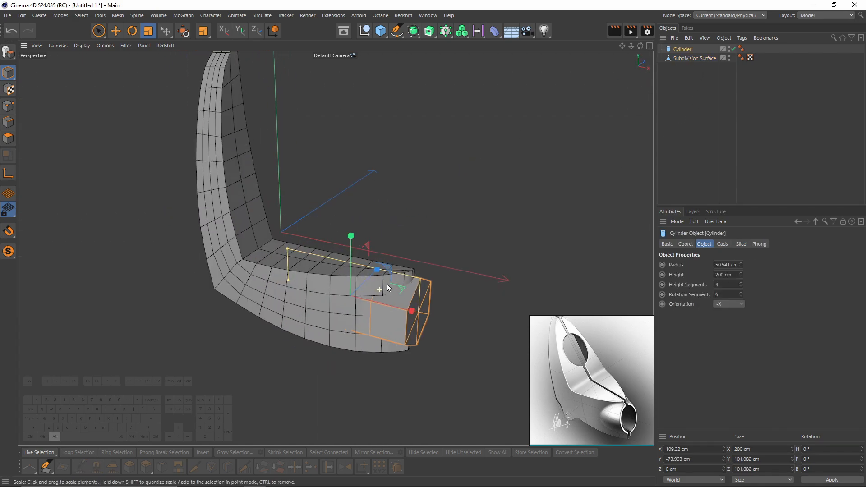
scroll(384, 287, up, 3)
click(740, 292)
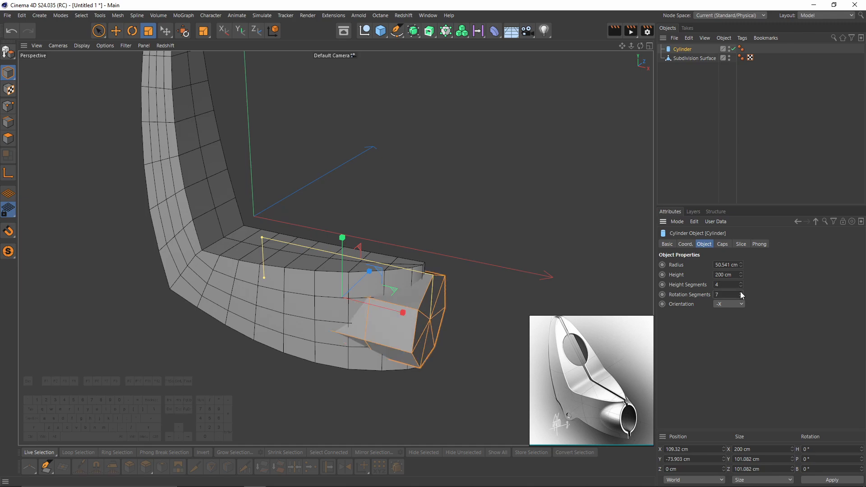
click(740, 292)
click(740, 292)
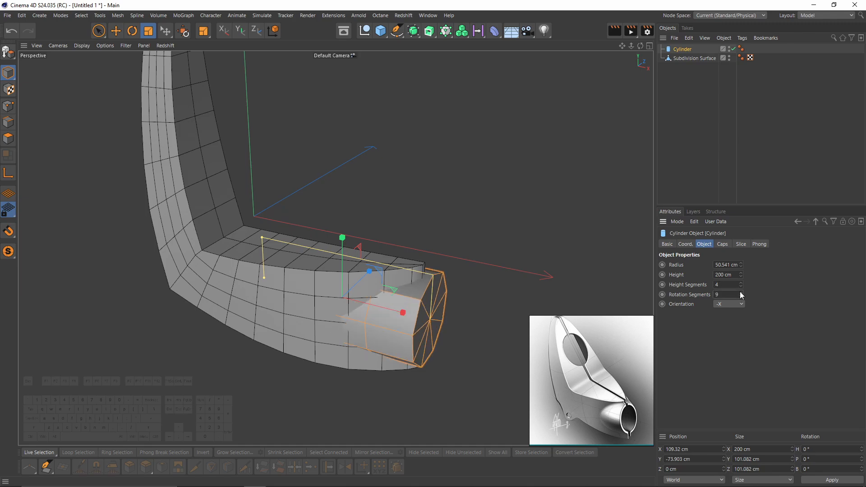
click(740, 293)
alt+drag(392, 284, 406, 285)
alt+drag(418, 296, 369, 313)
click(741, 293)
click(741, 293)
click(741, 293)
click(741, 293)
scroll(382, 329, up, 5)
alt+middle_drag(382, 329, 420, 269)
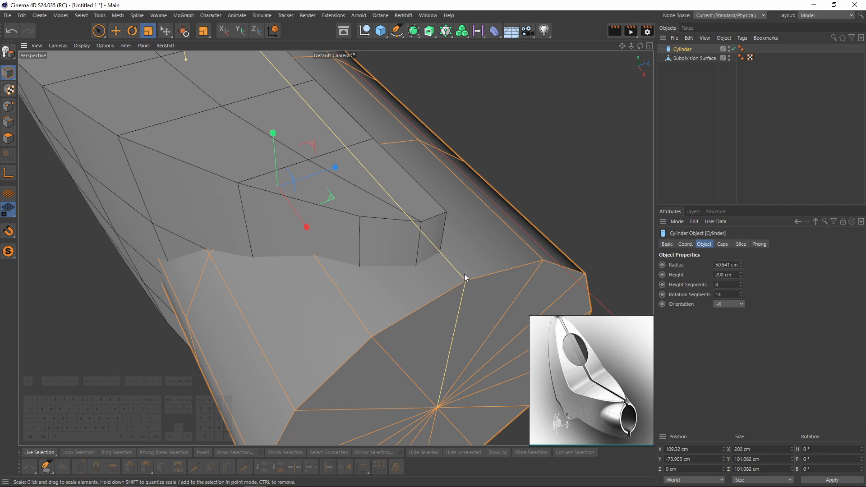
- Try 16 rotation segments on the cylinder and return it to 14
alt+drag(446, 286, 499, 254)
alt+drag(415, 339, 469, 275)
click(740, 292)
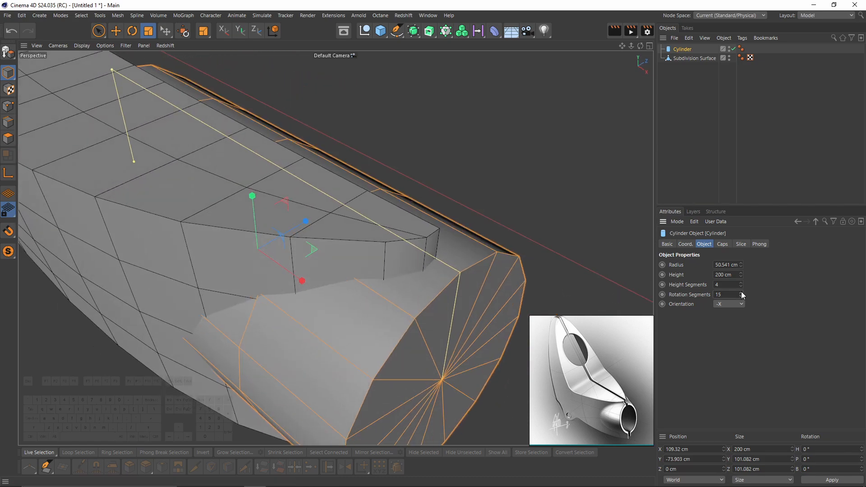
click(741, 292)
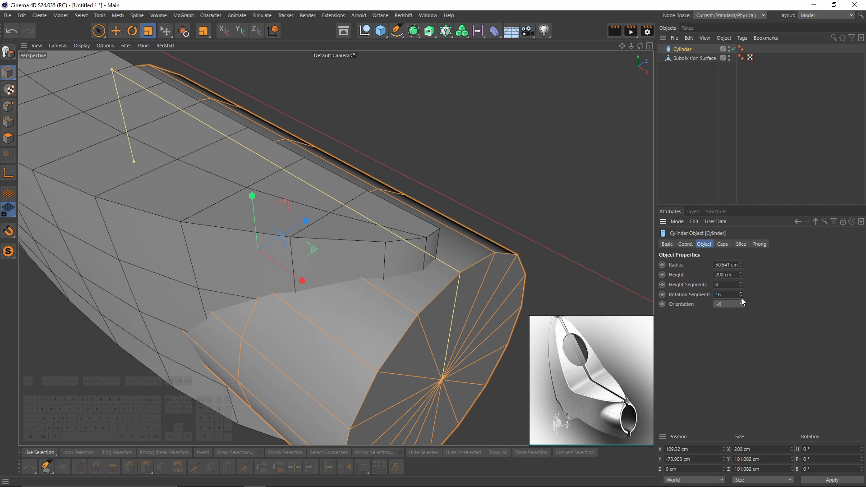
click(740, 297)
click(741, 296)
- Reduce the cylinder's height segments to 1
alt+drag(478, 289, 440, 264)
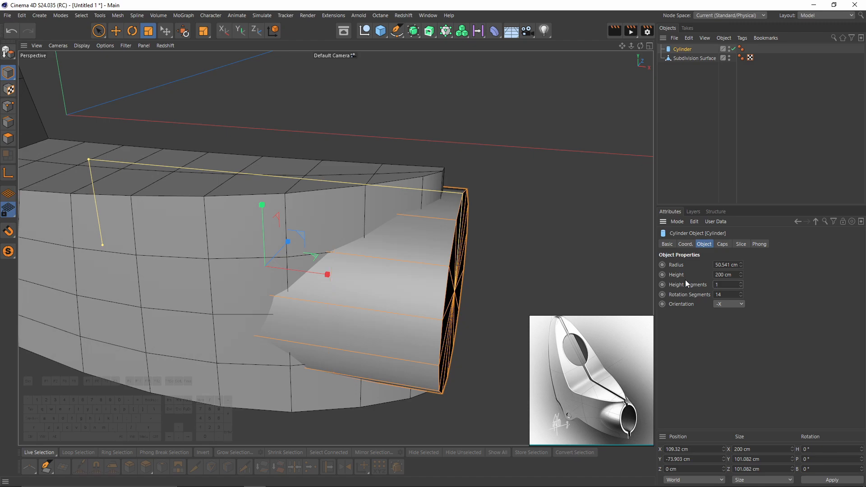
alt+drag(469, 253, 379, 273)
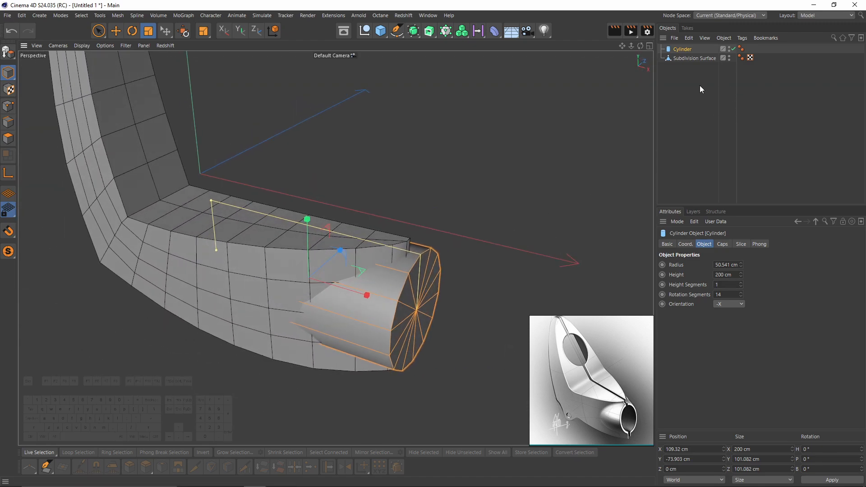
- Rename the Subdivision Surface polygon object as body
click(690, 58)
drag(414, 30, 467, 64)
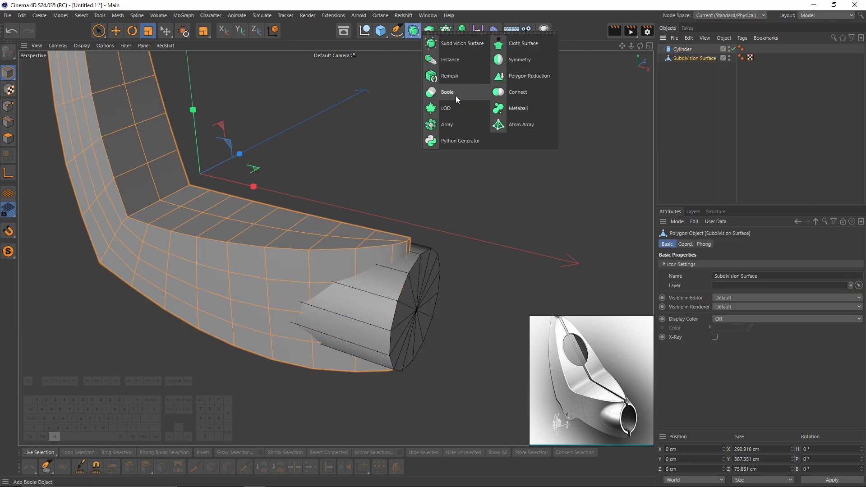
double_click(695, 59)
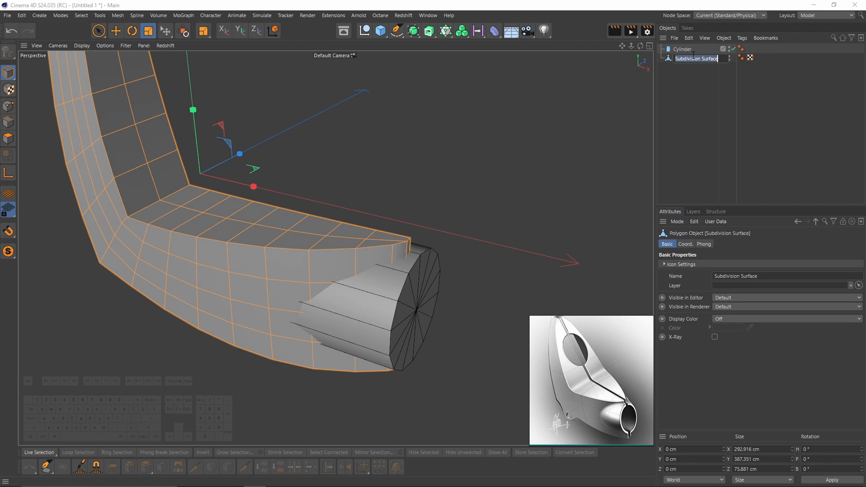
text(body)
key(Return)
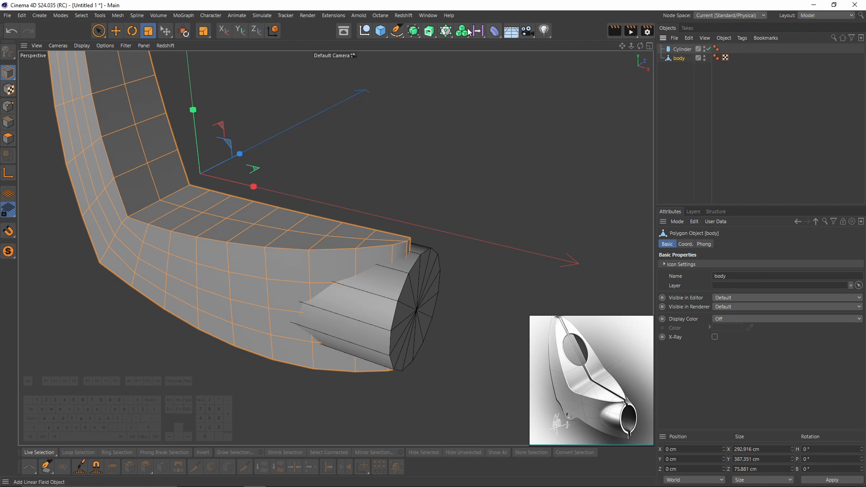
- Add a Boole as parent of the body and place the cylinder inside it, below the body
click(413, 31)
alt+click(459, 94)
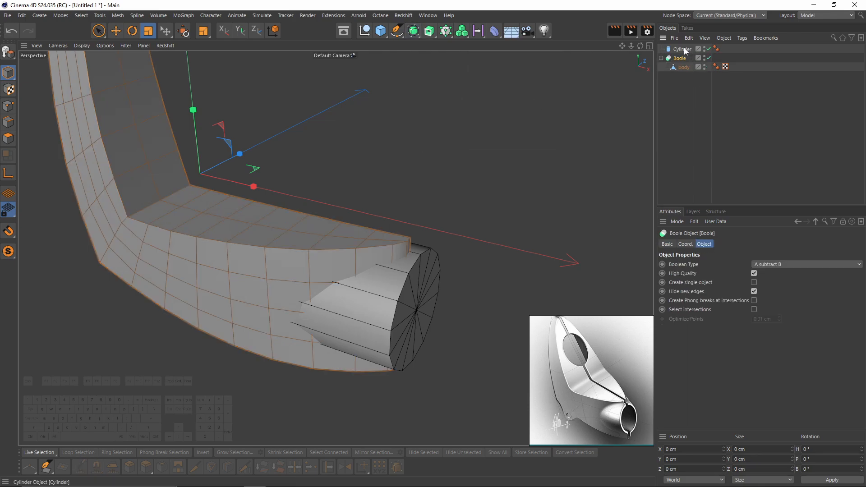
drag(681, 48, 687, 72)
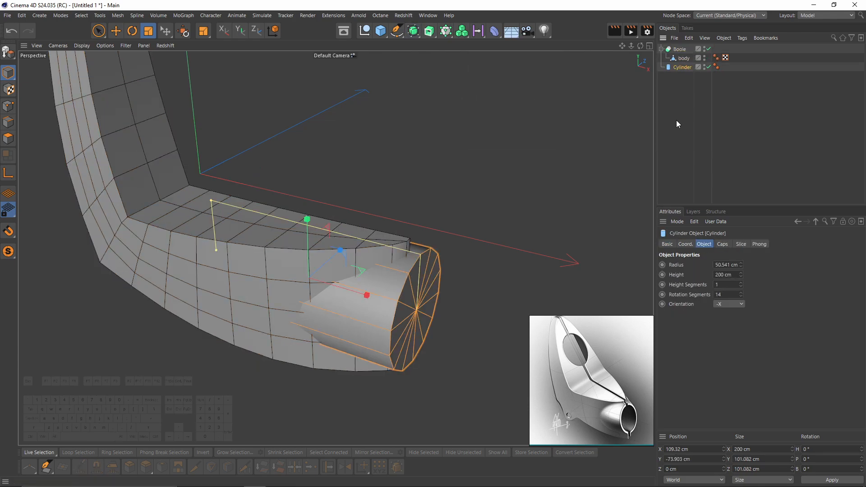
alt+drag(541, 154, 497, 162)
drag(684, 62, 684, 63)
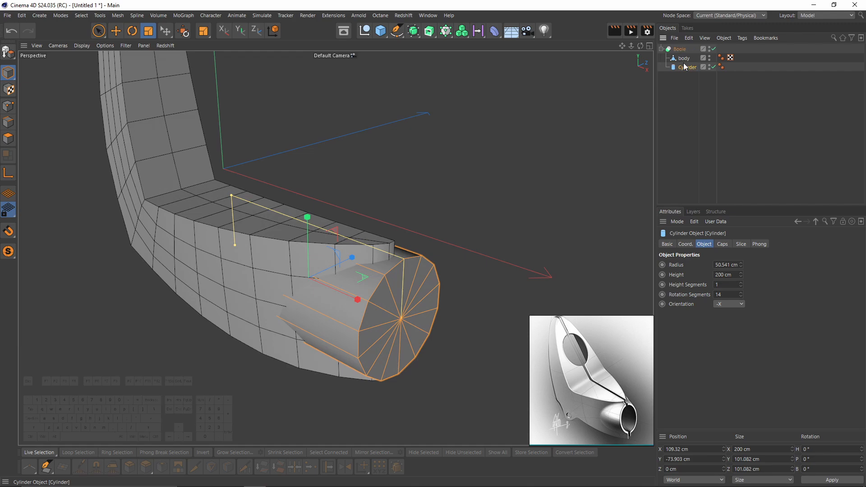
mouse_move(397, 234)
alt+mouse_down()
mouse_move(353, 280)
mouse_move(399, 220)
alt+mouse_up()
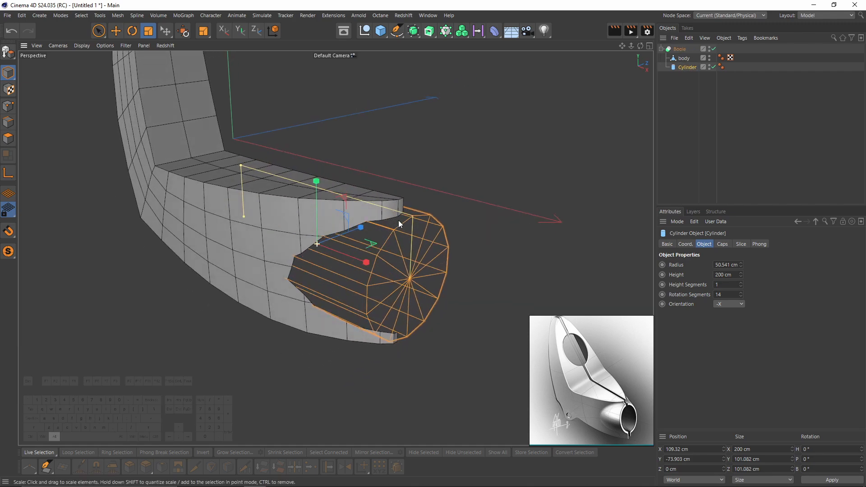
- Set the Boole to A union B and make it create a single object
click(684, 52)
click(778, 265)
click(767, 276)
alt+drag(618, 250, 448, 212)
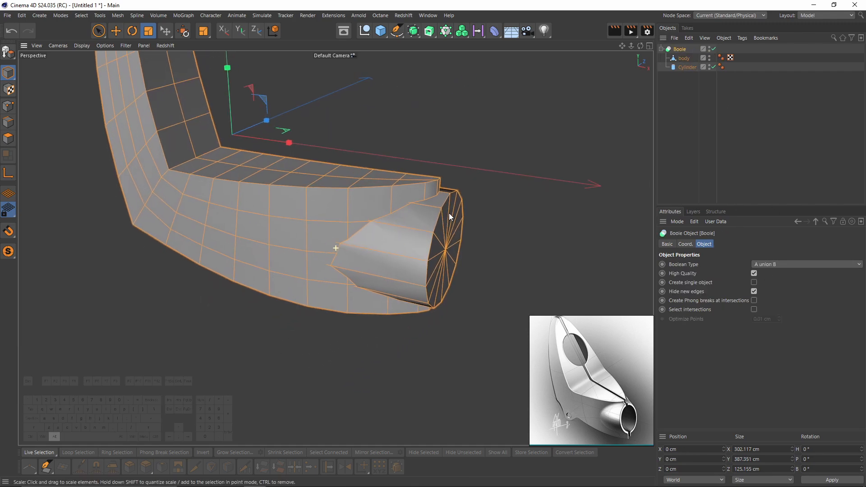
click(753, 282)
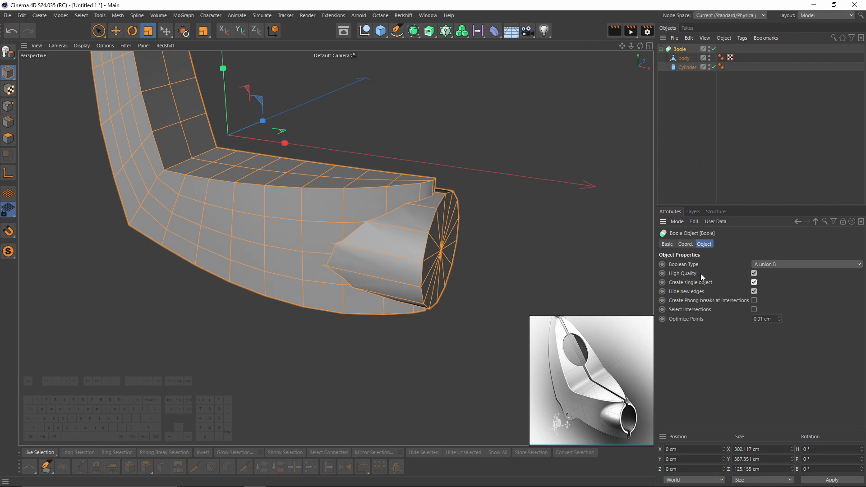
alt+drag(496, 226, 416, 241)
- Disable the Boole and convert the cylinder into an editable polygon object
click(688, 67)
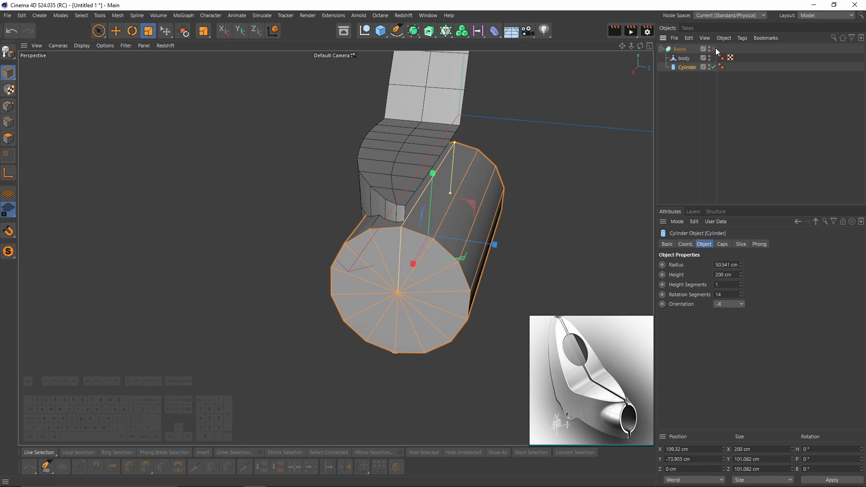
key(c)
key(Return)
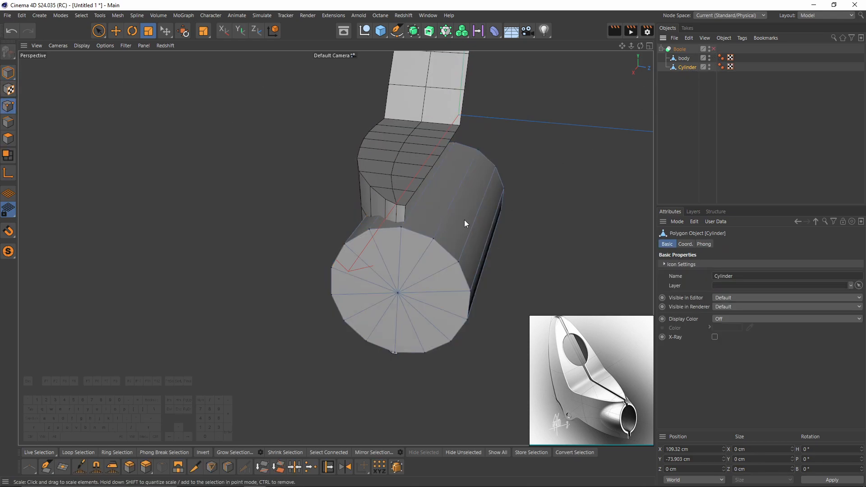
- Delete the cylinder's points beyond the symmetry plane, keeping only the half on the body's side
key(F2)
scroll(458, 184, up, 3)
key(0)
drag(291, 318, 443, 373)
key(F1)
alt+drag(481, 157, 451, 180)
alt+drag(406, 215, 496, 221)
click(745, 114)
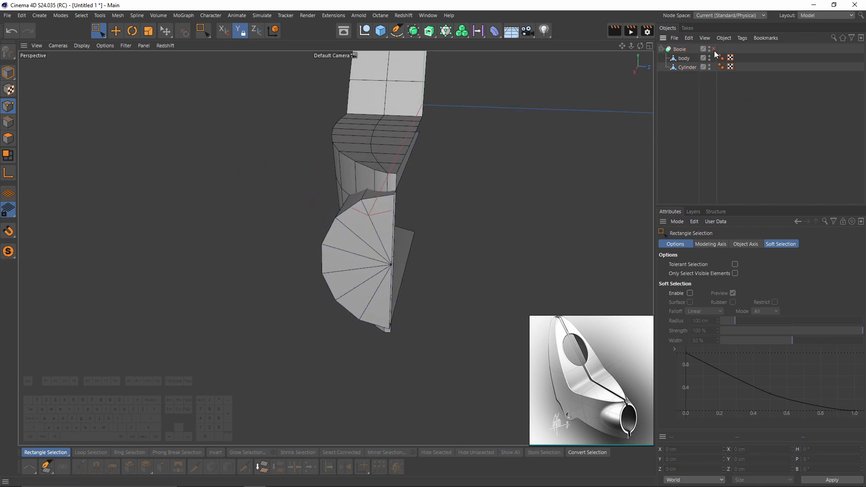
- Re-enable the Boole and convert it with its children into a single editable polygon object
alt+drag(609, 131, 635, 102)
click(681, 52)
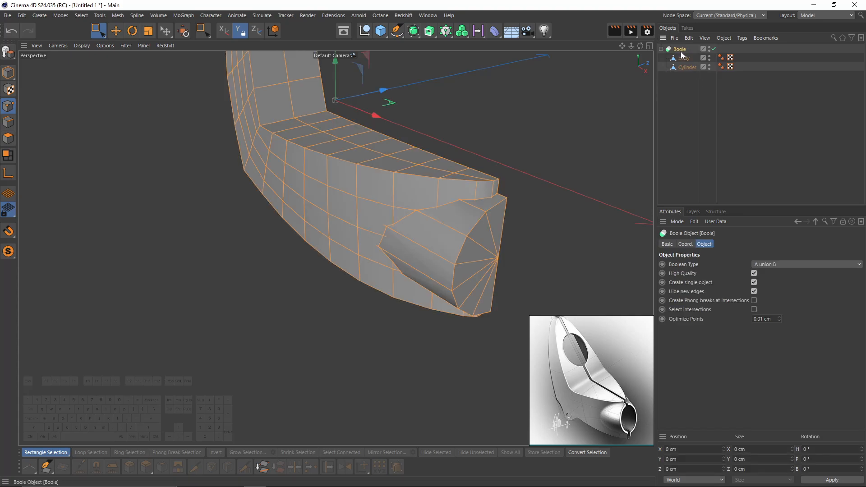
key(c)
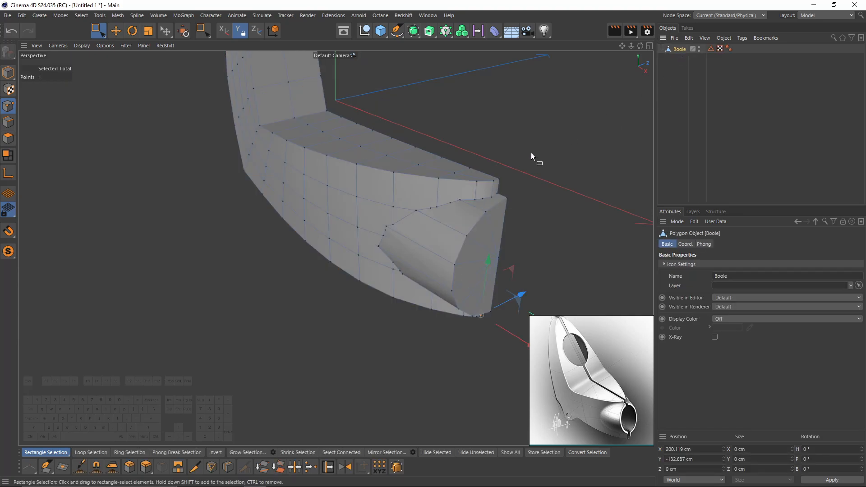
- Delete the cylinder polygons that run through the inside of the body
alt+drag(531, 153, 326, 216)
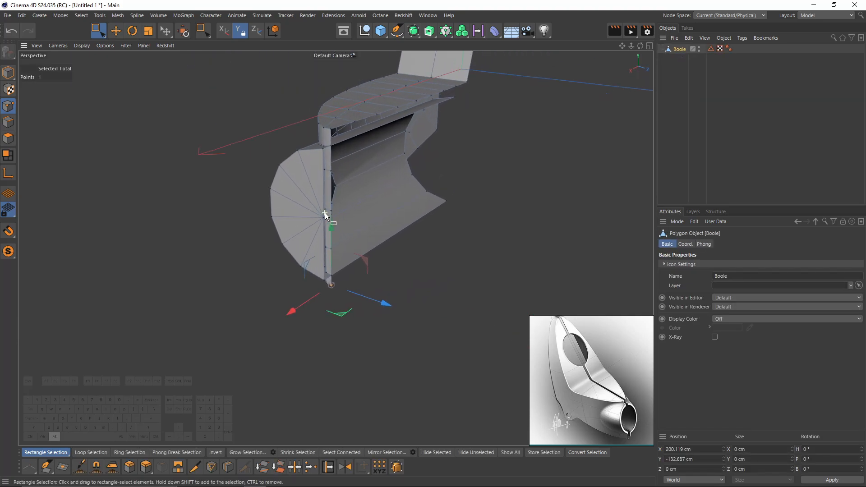
click(9, 138)
key(9)
scroll(387, 195, up, 3)
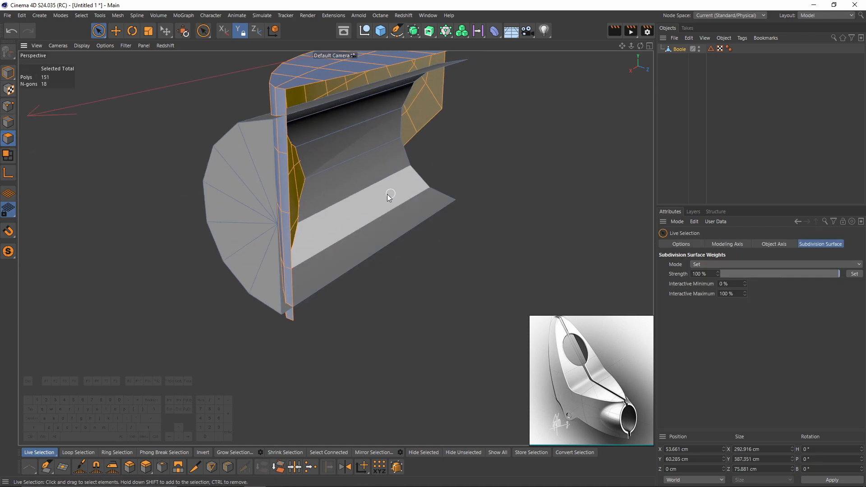
mouse_move(387, 194)
alt+mouse_down()
mouse_move(367, 187)
mouse_move(392, 146)
mouse_move(421, 179)
mouse_move(418, 266)
mouse_move(446, 272)
alt+mouse_up()
click(407, 128)
key(Delete)
- Select the body wall polygons enclosed by the tube's intersection outline and delete them
mouse_move(323, 170)
alt+mouse_down()
mouse_move(258, 167)
mouse_move(289, 138)
mouse_move(261, 124)
mouse_move(286, 134)
mouse_move(267, 222)
mouse_move(297, 237)
mouse_move(369, 242)
alt+mouse_up()
scroll(289, 139, up, 2)
shift+drag(384, 193, 325, 141)
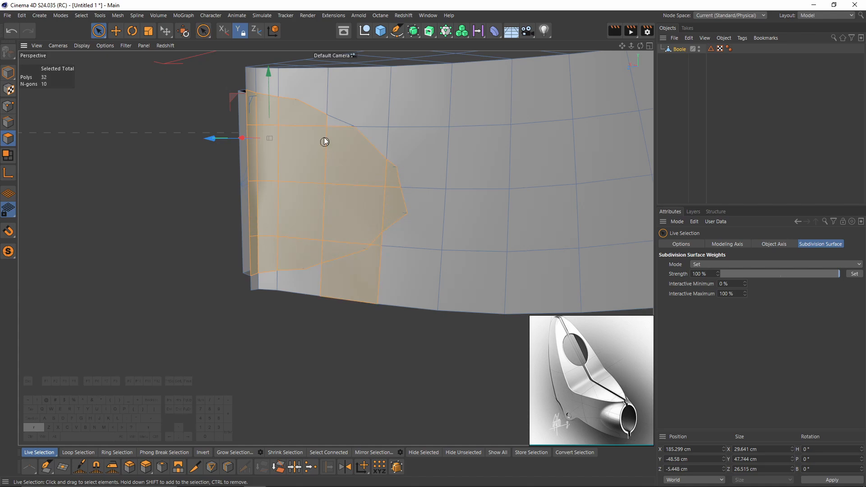
ctrl+drag(348, 275, 361, 315)
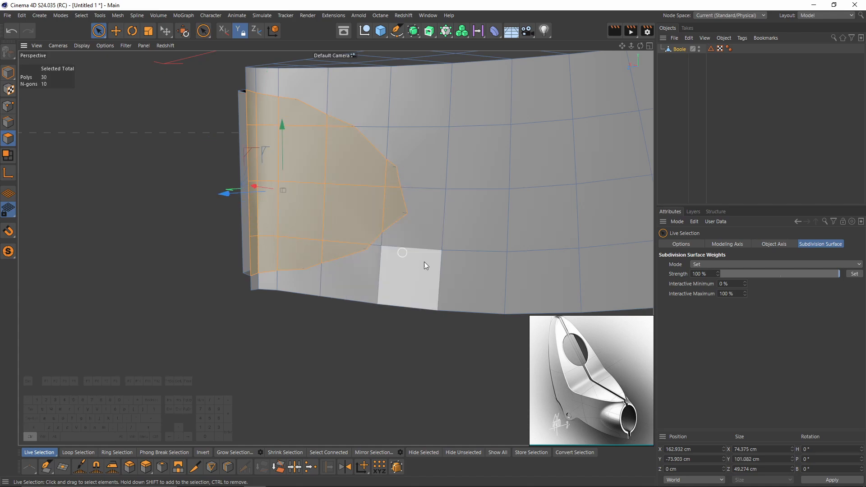
key(Delete)
- Weld the seam points along the tube's upper side onto the tube's upper corner point
alt+drag(368, 198, 347, 234)
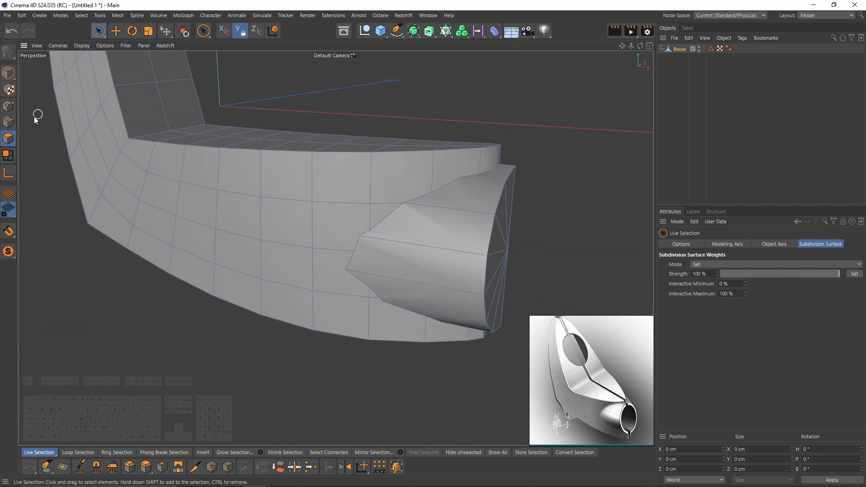
click(6, 108)
scroll(445, 196, up, 5)
key(t)
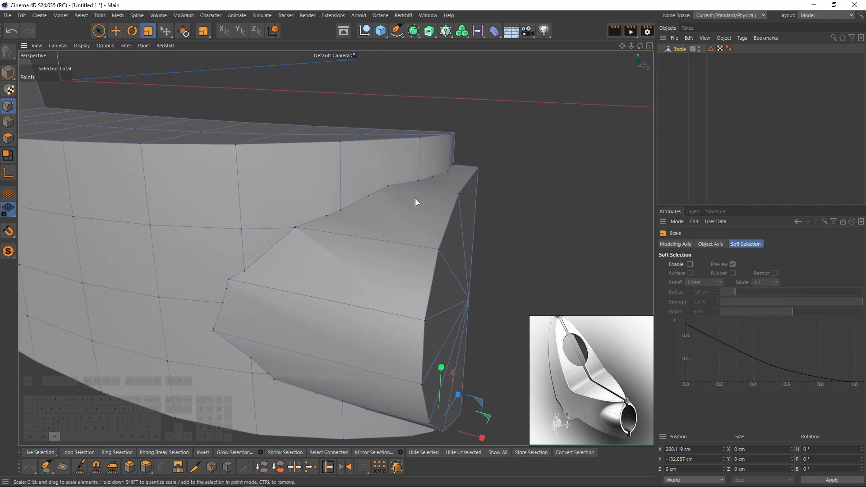
key(space)
scroll(431, 195, down, 4)
mouse_move(324, 240)
alt+mouse_down()
mouse_move(383, 202)
mouse_move(318, 220)
alt+mouse_up()
scroll(383, 201, up, 1)
key(m)
key(q)
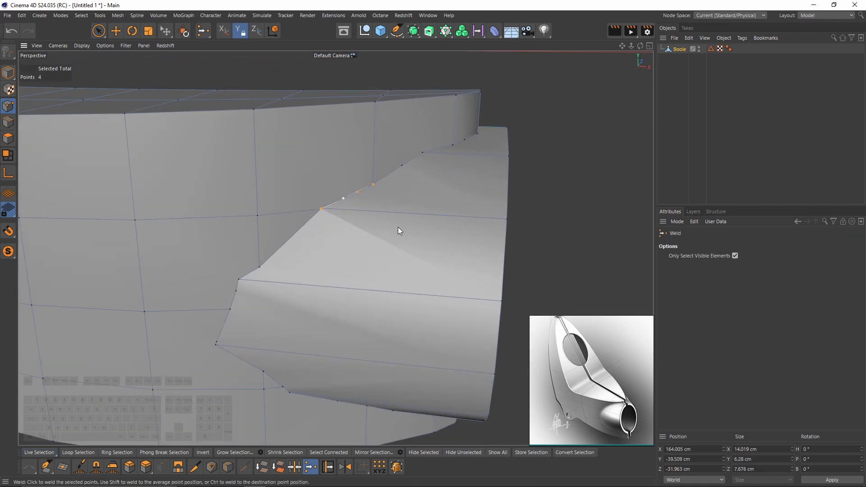
key(m)
click(323, 211)
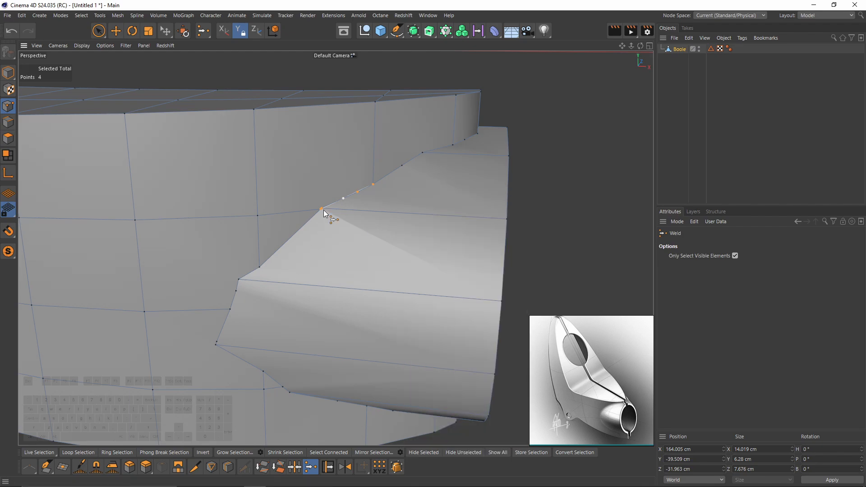
key(space)
key(space)
click(320, 210)
- Weld the stray seam points at the tube's two innermost corners onto those corner points
alt+middle_drag(321, 259, 365, 214)
key(space)
drag(301, 225, 273, 244)
key(space)
click(281, 238)
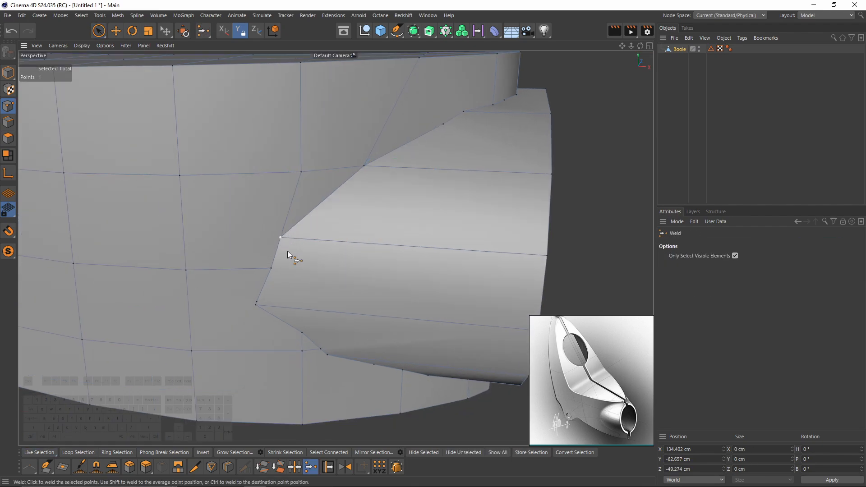
key(space)
click(257, 305)
- Weld the surplus seam points along the tube's lower side onto the neighbouring tube corner points
alt+drag(259, 303, 339, 255)
key(space)
key(space)
click(292, 265)
key(space)
key(space)
click(303, 255)
key(space)
key(space)
click(261, 238)
scroll(299, 242, up, 3)
key(space)
key(space)
click(331, 226)
scroll(330, 225, down, 2)
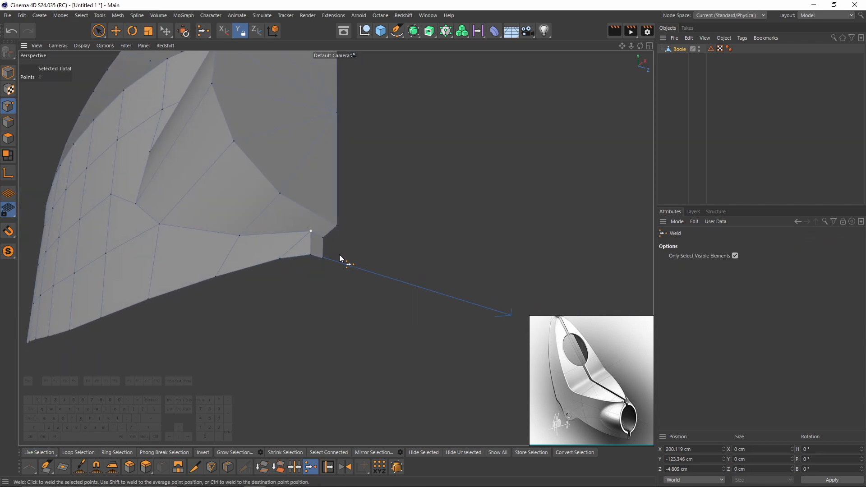
- Weld the surplus points at the body's lower end, next to the symmetry plane
key(space)
mouse_move(280, 257)
mouse_down()
mouse_move(309, 255)
mouse_move(294, 237)
mouse_move(323, 272)
mouse_move(337, 270)
mouse_move(279, 250)
mouse_move(330, 240)
mouse_move(319, 231)
mouse_move(336, 228)
mouse_move(308, 217)
mouse_move(289, 247)
mouse_move(365, 183)
mouse_move(329, 222)
mouse_move(401, 210)
mouse_move(401, 200)
mouse_move(403, 230)
mouse_up()
key(space)
click(310, 255)
key(space)
key(space)
click(304, 242)
key(space)
key(space)
- Weld the remaining extra seam points on the tube's upper side onto the adjacent tube corner point
key(space)
key(space)
click(298, 267)
key(space)
key(space)
click(405, 202)
key(space)
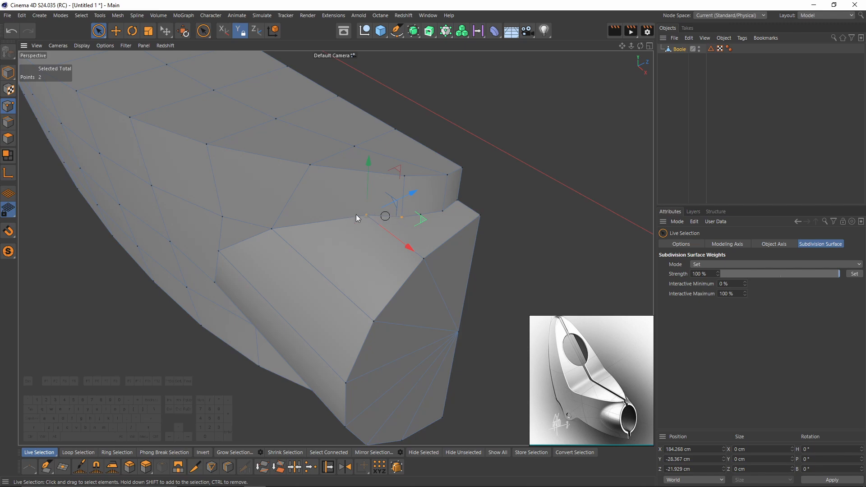
key(space)
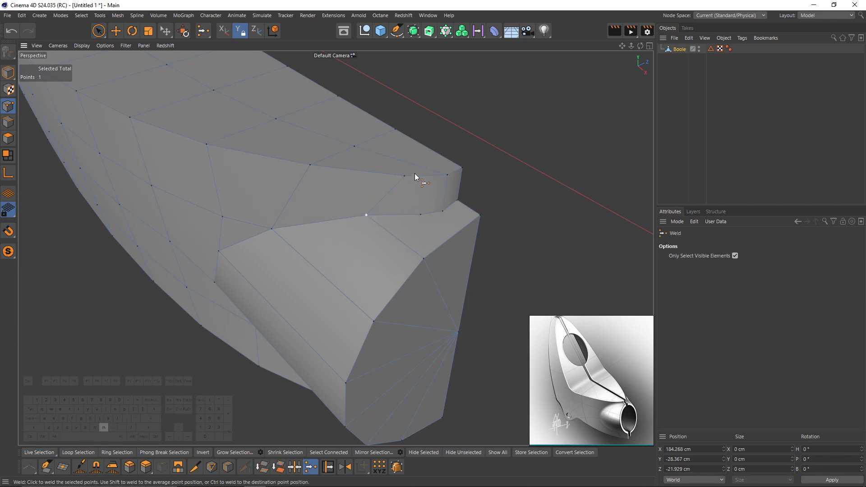
- Slide the body's top-edge point along its edge until it lines up with the seam point below it
key(m)
key(o)
drag(404, 177, 375, 174)
alt+drag(375, 174, 369, 205)
- Weld the last upper seam points onto the symmetry-edge point and merge the points at the body's top end corner
key(space)
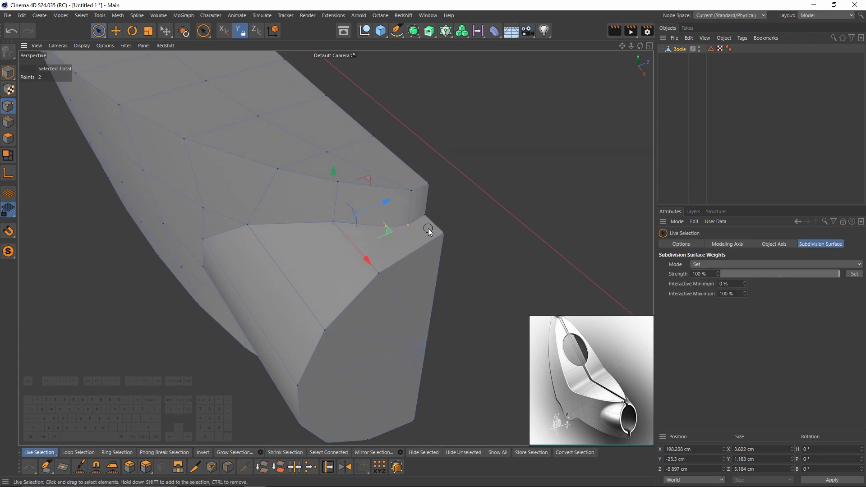
mouse_move(421, 219)
alt+mouse_down()
mouse_move(437, 201)
mouse_move(429, 224)
alt+mouse_up()
shift+click(412, 232)
key(m)
key(q)
click(410, 232)
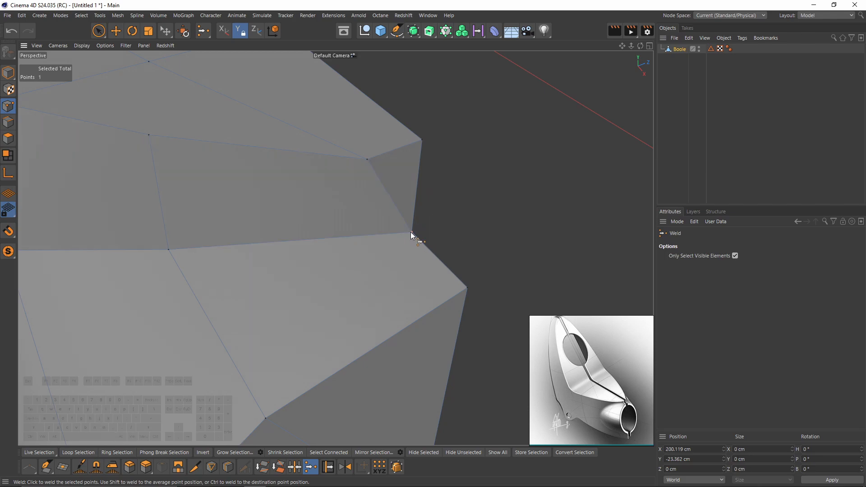
key(space)
click(422, 140)
key(space)
- Slide the side-wall points beside the tube along their edges to even out the rows leading into the seam
alt+right_drag(439, 150, 354, 234)
drag(250, 202, 255, 224)
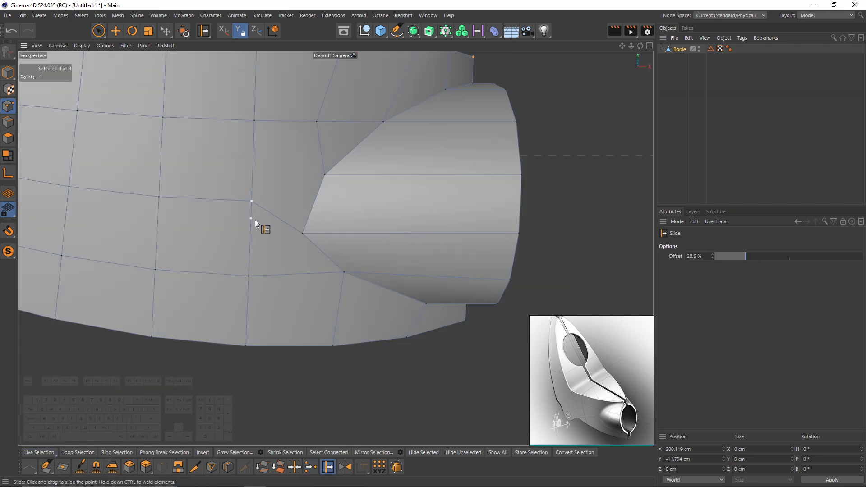
alt+right_drag(255, 225, 264, 240)
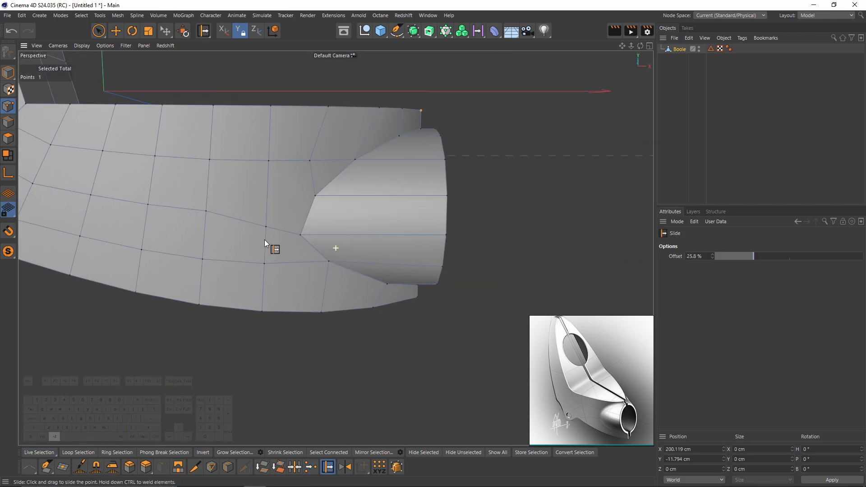
alt+drag(264, 239, 231, 207)
alt+drag(306, 232, 332, 233)
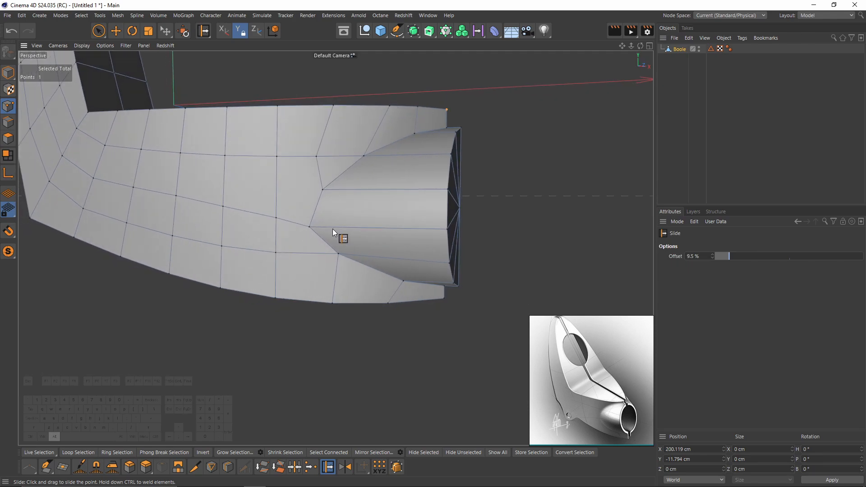
- Try welding the side-wall point above the tube onto the nearby upper seam point
alt+drag(302, 185, 348, 188)
ctrl+click(350, 154)
alt+drag(345, 224, 367, 207)
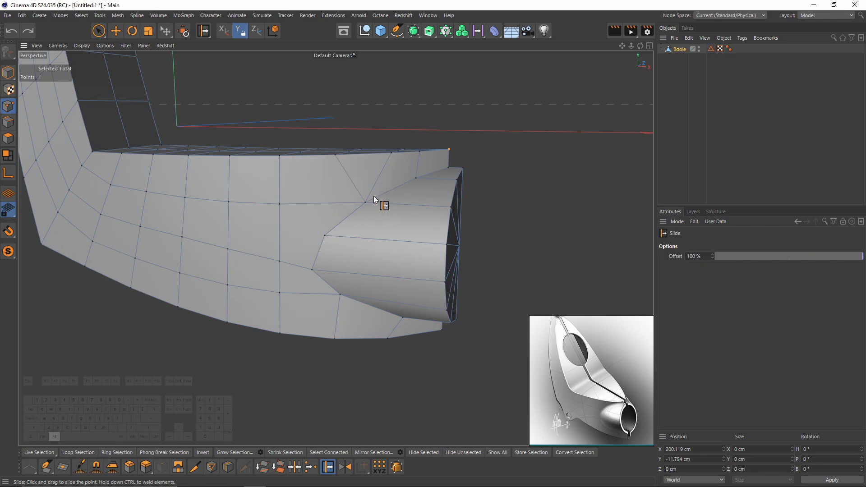
- Try a loop cut along the body's side wall at about 57.6% offset, then undo it
alt+drag(314, 219, 320, 315)
key(k)
key(l)
click(355, 360)
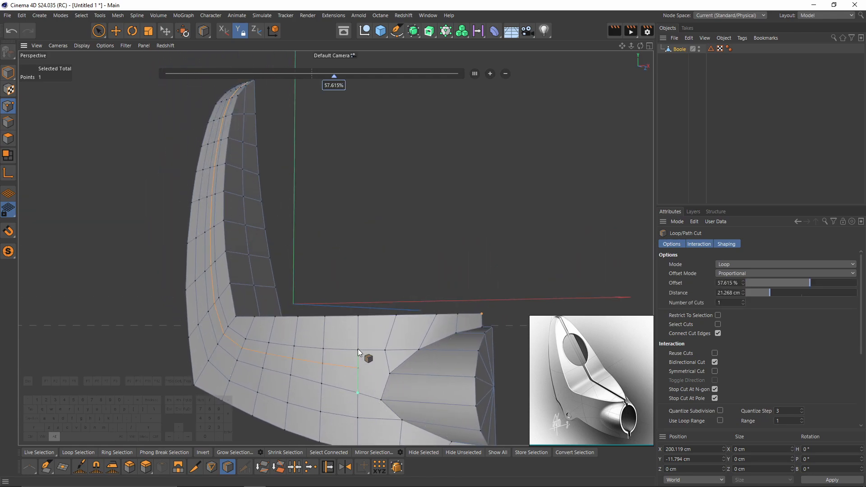
scroll(361, 311, up, 5)
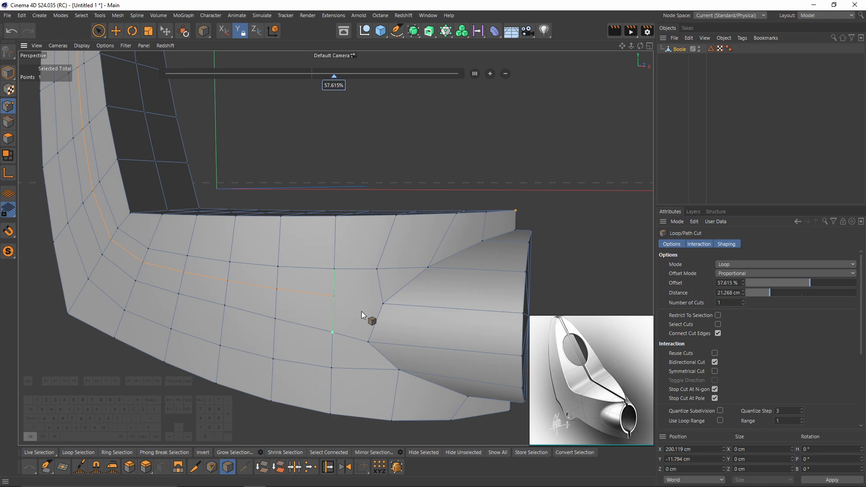
key(ctrl+z)
- Weld the extra column of points on the side wall, top edge and top face above the tube onto the neighbouring column
alt+drag(354, 305, 384, 299)
key(m)
key(o)
scroll(386, 296, up, 2)
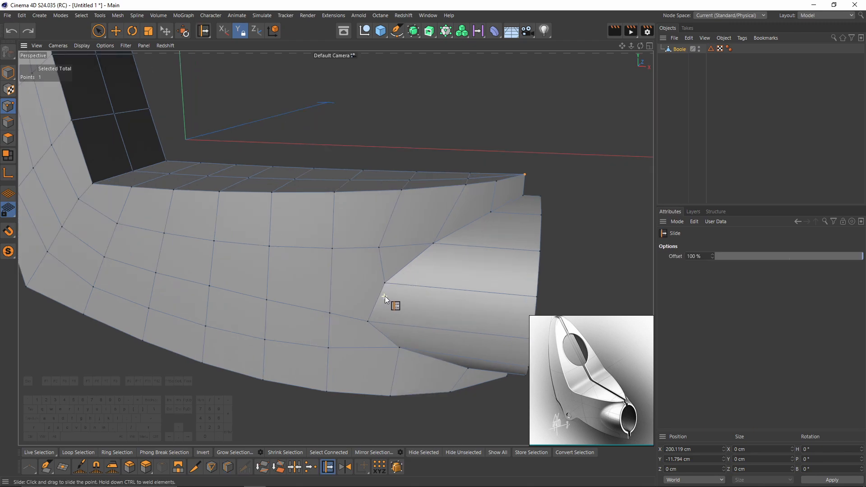
ctrl+drag(376, 242, 292, 254)
mouse_move(359, 294)
alt+mouse_down()
mouse_move(371, 301)
mouse_move(369, 239)
mouse_move(364, 309)
alt+mouse_up()
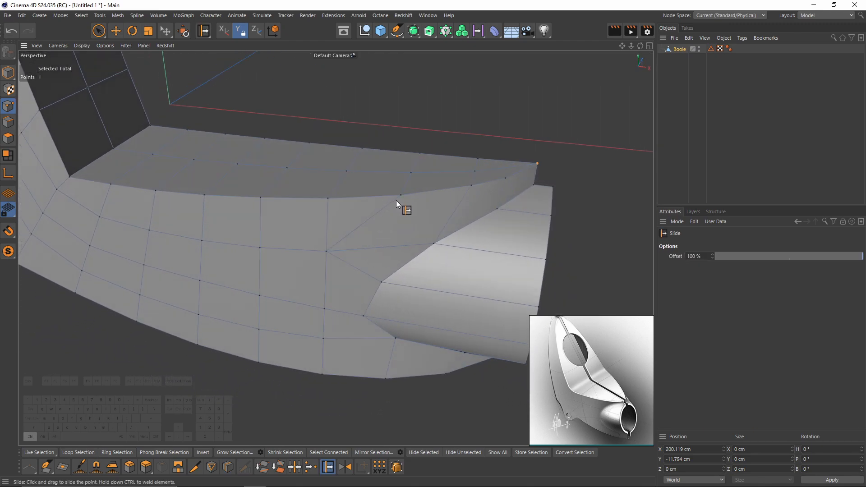
ctrl+drag(400, 196, 341, 201)
alt+drag(393, 179, 400, 201)
ctrl+drag(409, 173, 368, 170)
ctrl+drag(422, 145, 364, 135)
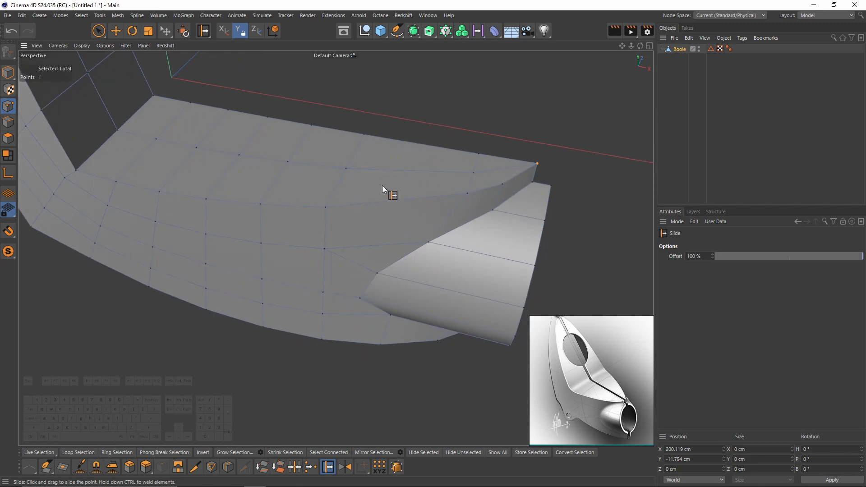
drag(324, 248, 331, 248)
- Cut a new edge line from the side-wall point above the tube across the wall to the body's end edge
alt+drag(364, 135, 407, 232)
key(m)
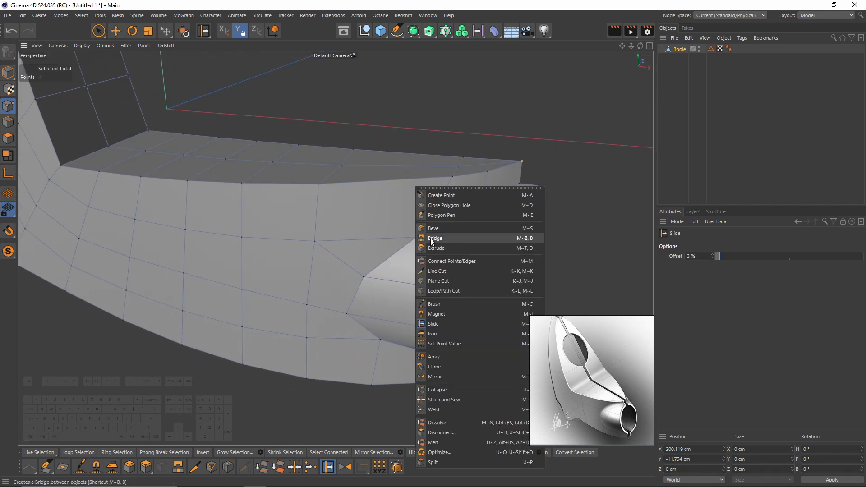
click(438, 271)
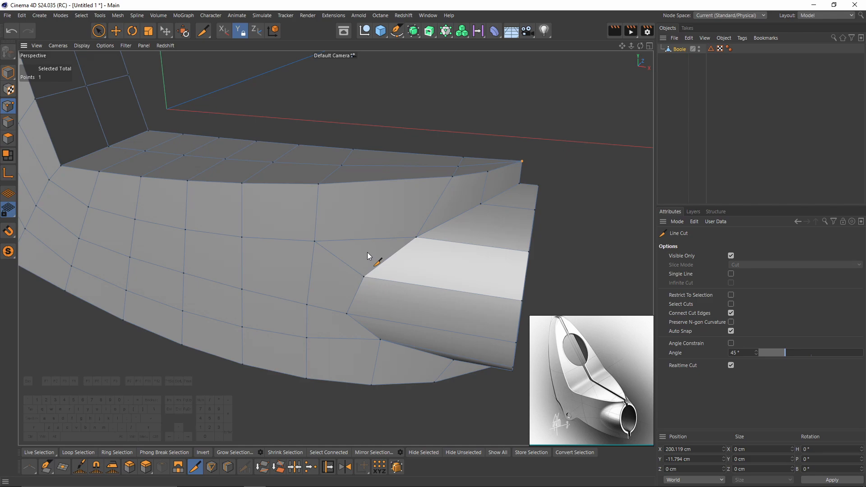
click(315, 242)
click(431, 210)
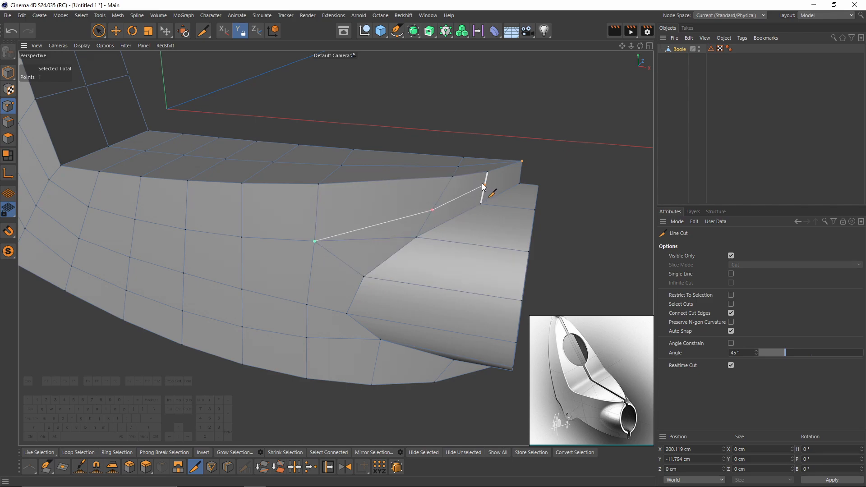
click(521, 171)
key(e)
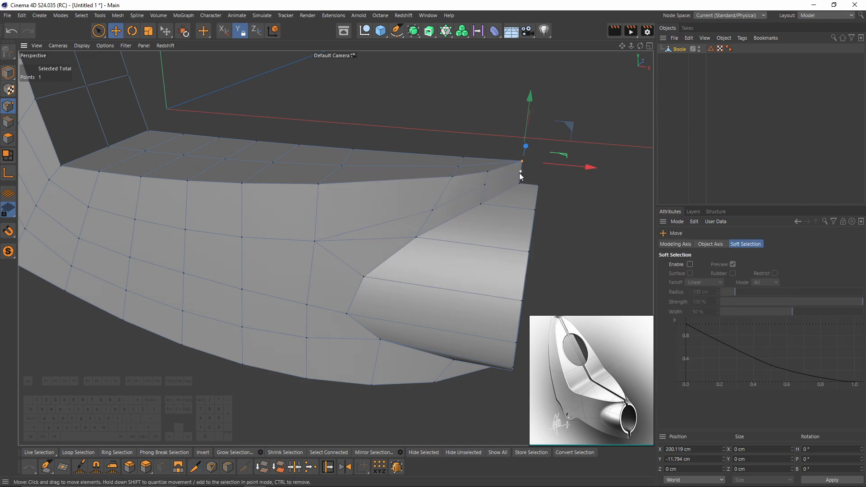
- Slide the points above the tube along their edges to even out the spacing around the new cut
alt+drag(519, 172, 392, 221)
key(space)
click(454, 142)
click(305, 280)
key(m)
key(o)
mouse_move(400, 193)
mouse_down()
mouse_move(402, 166)
mouse_move(399, 195)
mouse_move(422, 185)
mouse_move(414, 189)
mouse_up()
- Remove the edge connecting the side-wall point above the tube with the upper seam corner
click(8, 123)
key(e)
click(362, 222)
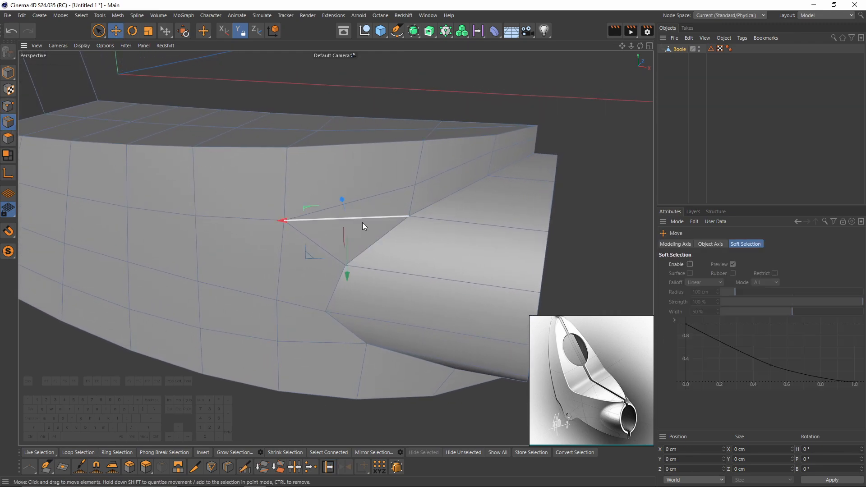
click(569, 250)
click(406, 218)
right_click(469, 165)
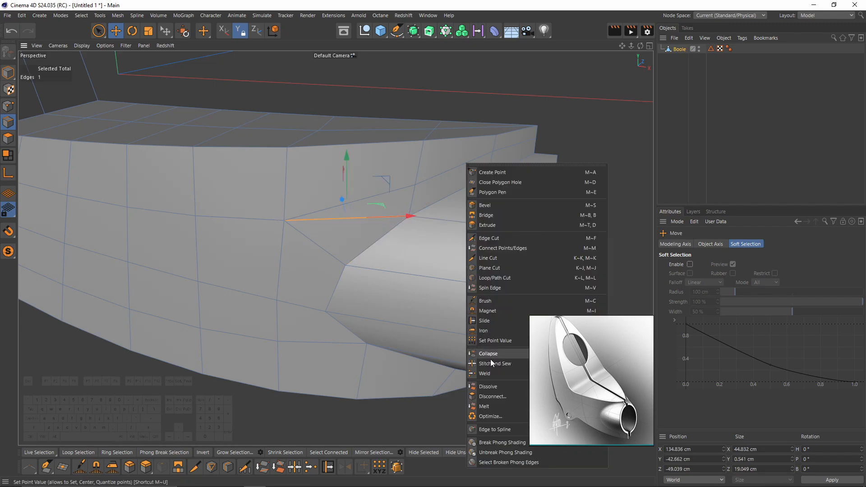
click(490, 359)
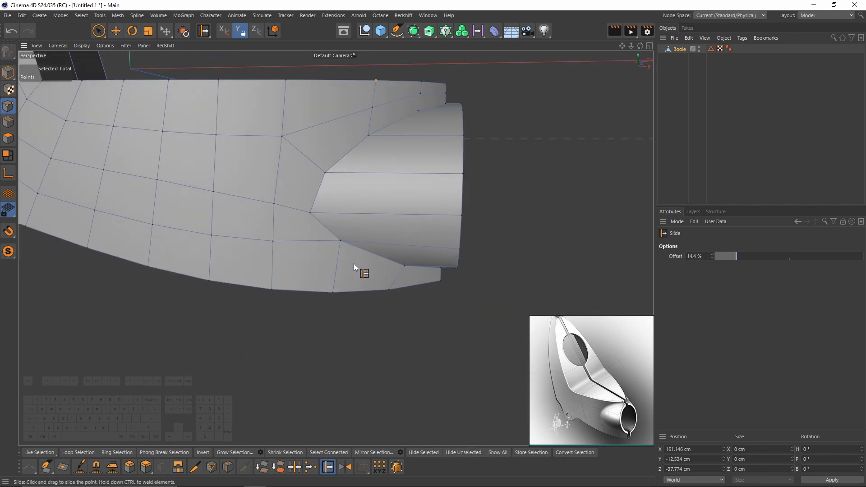
- Cut a matching edge line from the side-wall point below the tube to the body's lower end edge
key(k)
key(k)
click(273, 242)
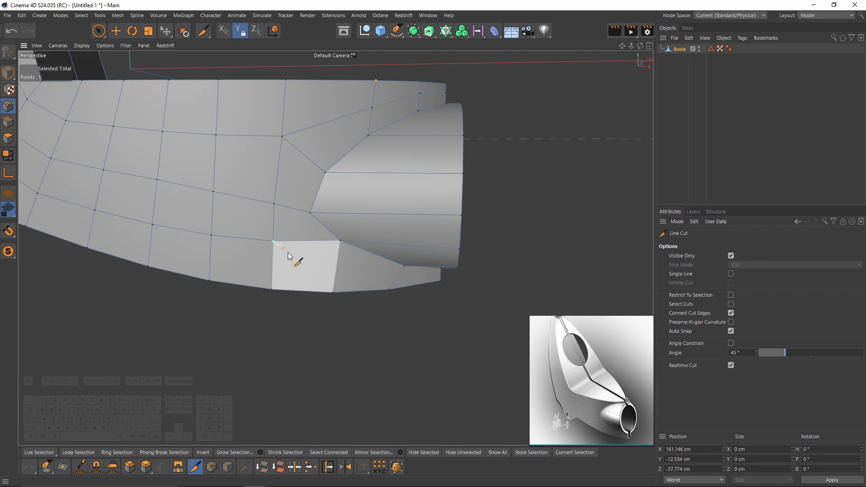
click(338, 262)
alt+middle_drag(382, 275, 336, 245)
alt+drag(335, 244, 434, 257)
click(431, 258)
alt+drag(323, 220, 377, 251)
key(e)
- Weld the extra point on the cut below the tube onto the neighbouring column of side-wall points
alt+drag(291, 249, 343, 236)
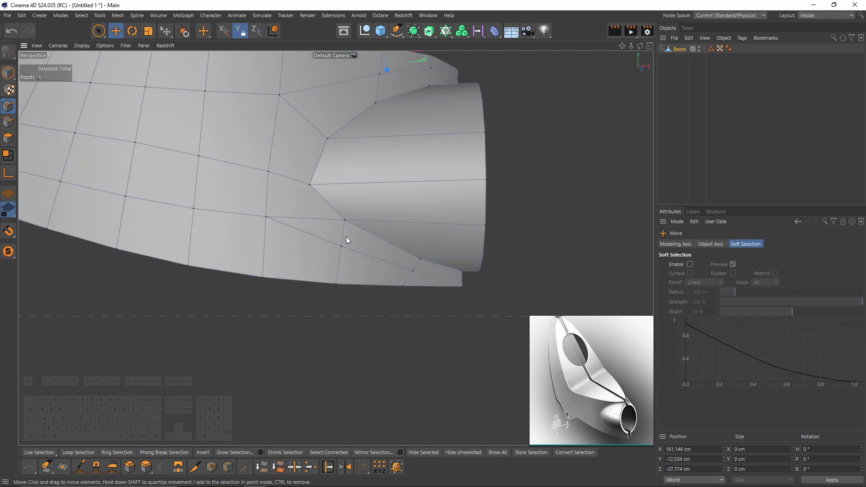
key(m)
key(o)
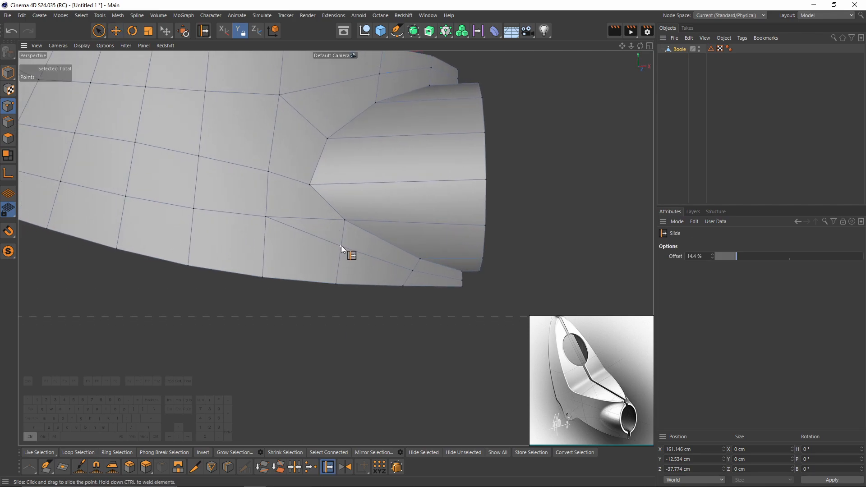
drag(341, 245, 281, 282)
key(e)
- Reposition the tube's lower seam corner point in the Right view to follow the tube's round profile
alt+drag(407, 241, 437, 251)
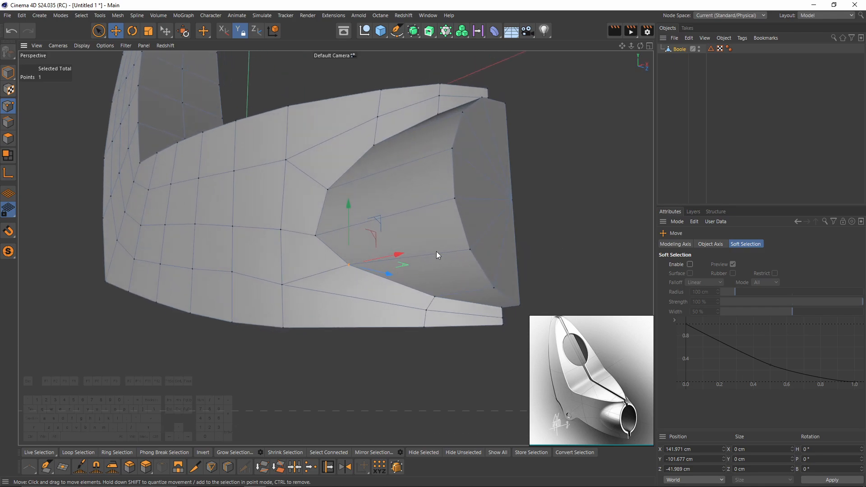
alt+drag(427, 189, 408, 266)
middle_click(408, 266)
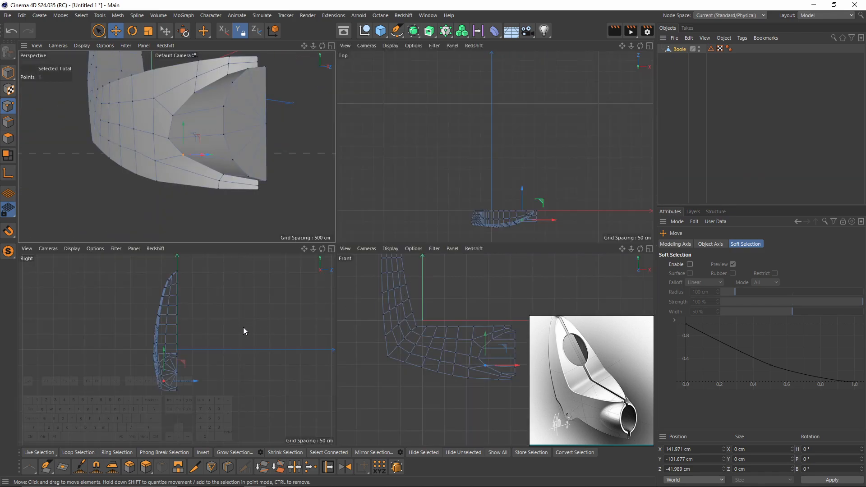
middle_click(242, 327)
scroll(326, 344, up, 5)
scroll(245, 241, up, 3)
drag(258, 183, 272, 197)
- Delete the centre point of the flat cap so the tube end is left open
click(9, 234)
middle_click(290, 226)
middle_click(228, 313)
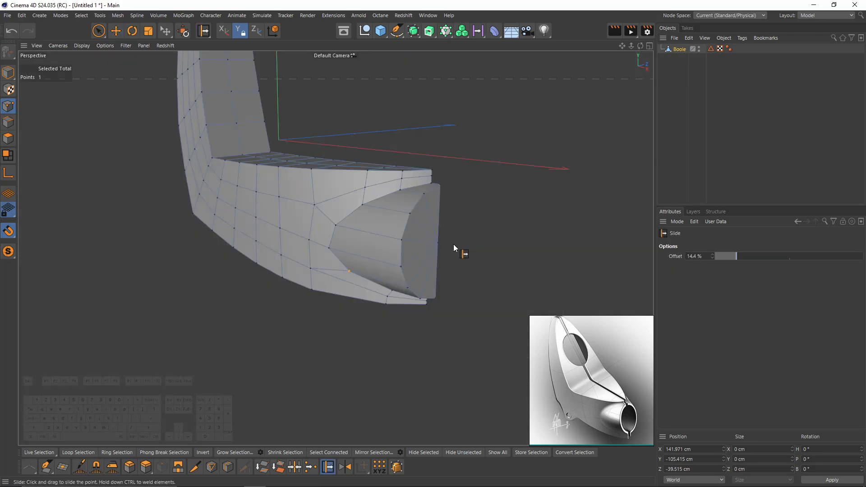
key(e)
click(439, 244)
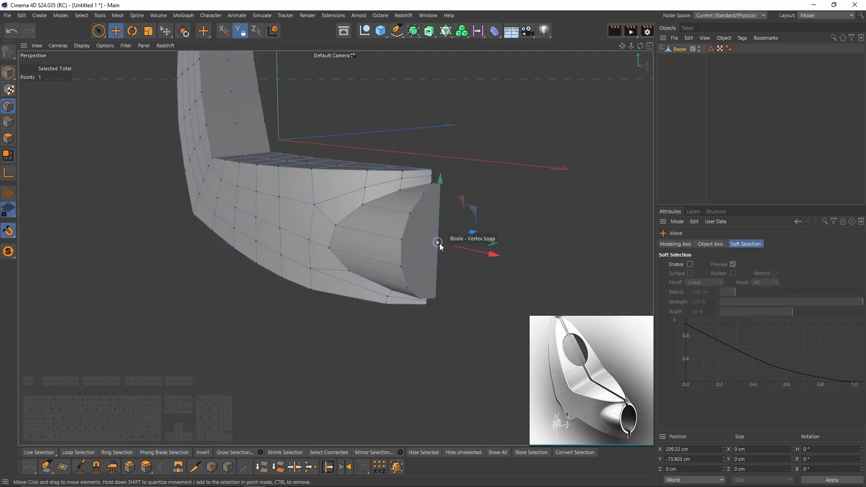
key(Delete)
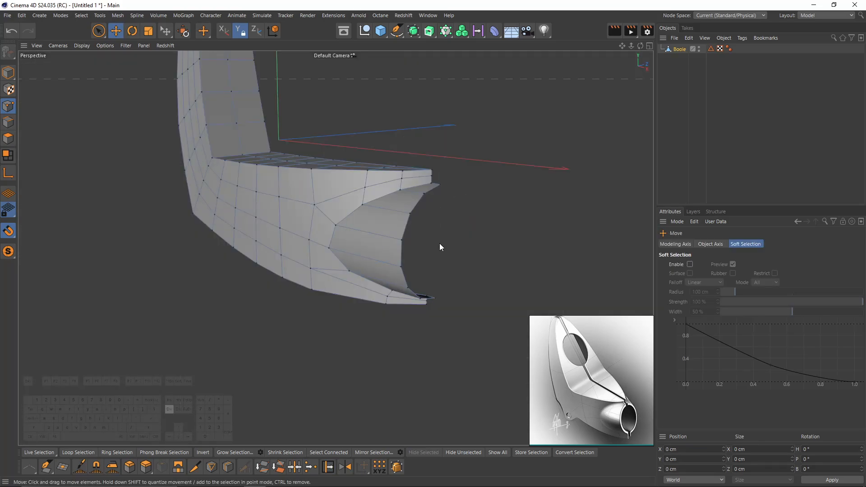
- Rename the Boole object as body
alt+drag(387, 238, 394, 266)
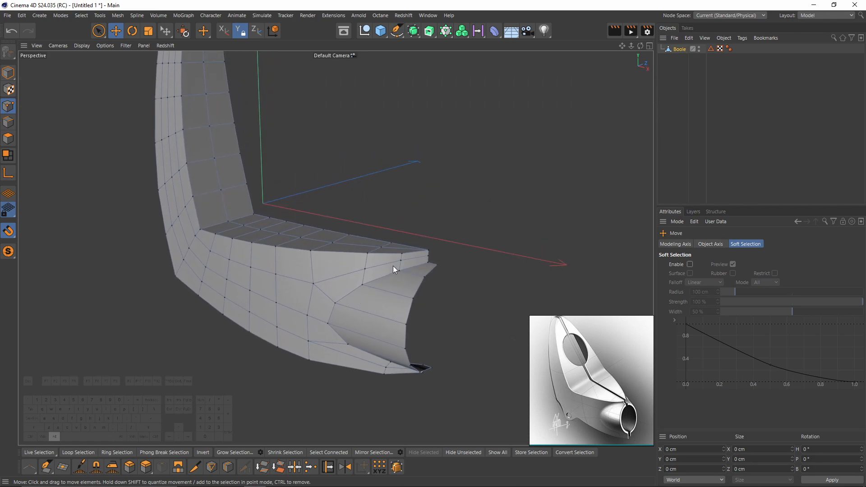
double_click(676, 50)
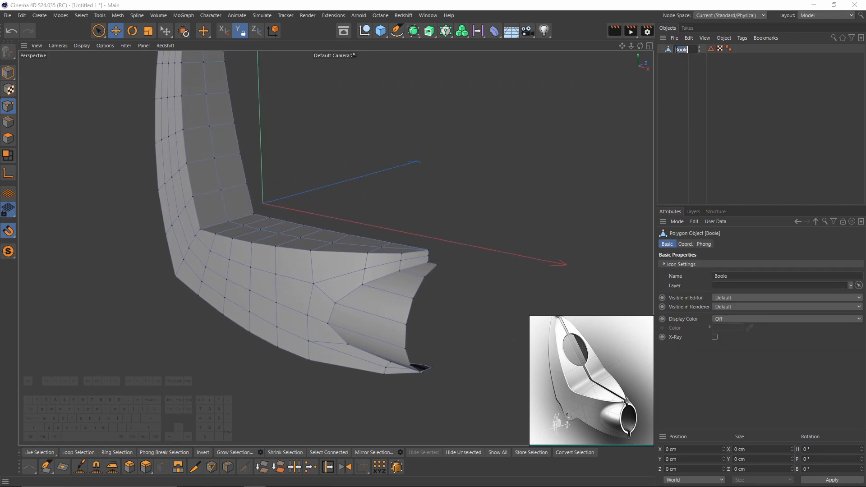
text(body)
key(Return)
- Add a Subdivision Surface as the parent of the body and reselect the body mesh
alt+click(413, 31)
alt+drag(477, 181, 541, 147)
click(681, 59)
scroll(521, 244, up, 3)
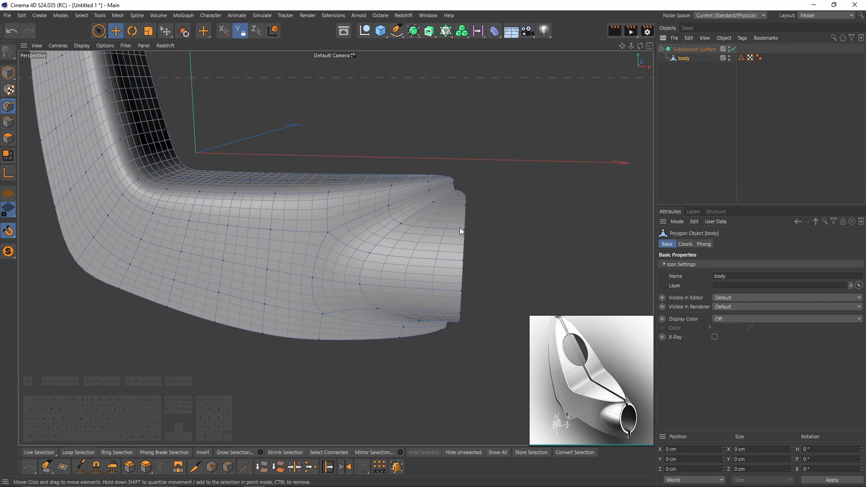
- Cut an edge loop across the tube close to its seam with the body, using Loop/Path Cut
key(k)
key(l)
scroll(457, 226, up, 3)
key(q)
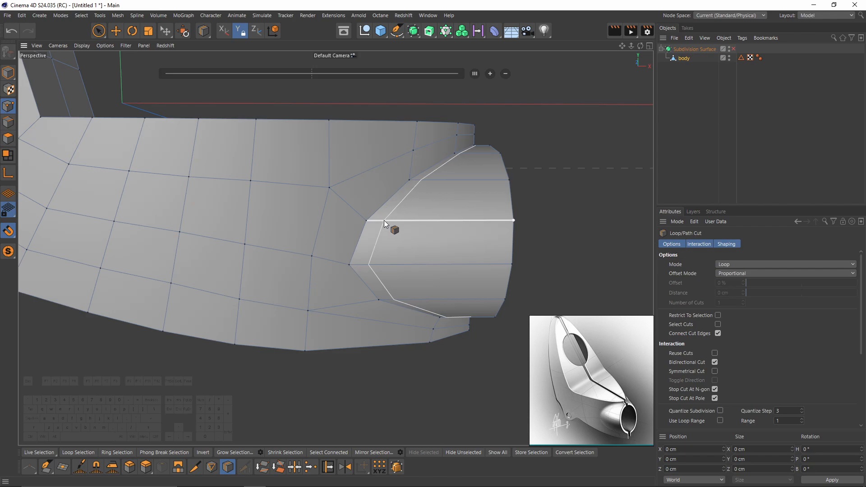
key(q)
click(384, 220)
- Display the smoothed model in Gouraud Shading without lines and examine the blend around the tube seam
click(735, 144)
mouse_move(454, 200)
alt+mouse_down()
mouse_move(428, 219)
mouse_move(472, 199)
mouse_move(472, 185)
mouse_move(458, 195)
alt+mouse_up()
key(n)
key(a)
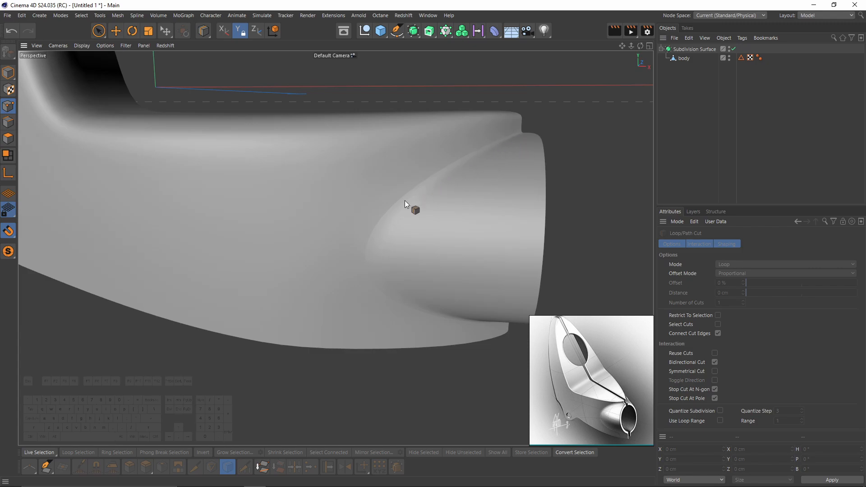
alt+drag(383, 222, 423, 193)
key(q)
- Align the normals of all the body's polygons
alt+drag(535, 159, 59, 127)
click(8, 139)
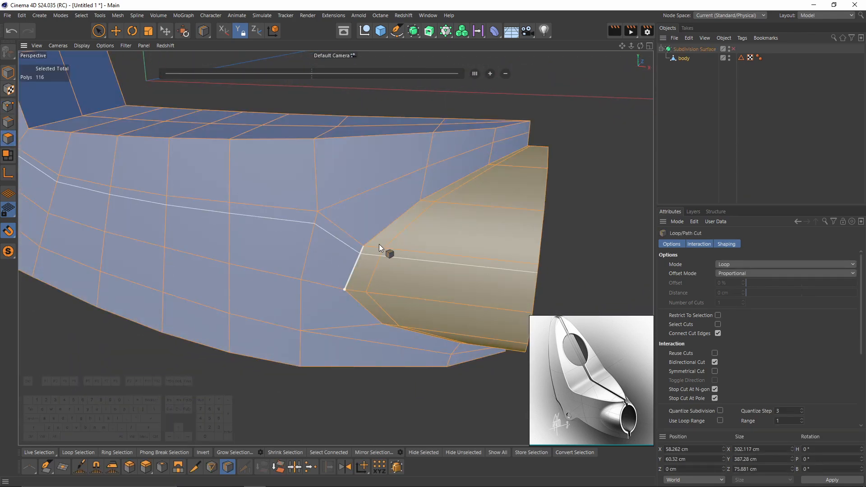
alt+right_drag(379, 245, 324, 218)
alt+drag(323, 218, 361, 270)
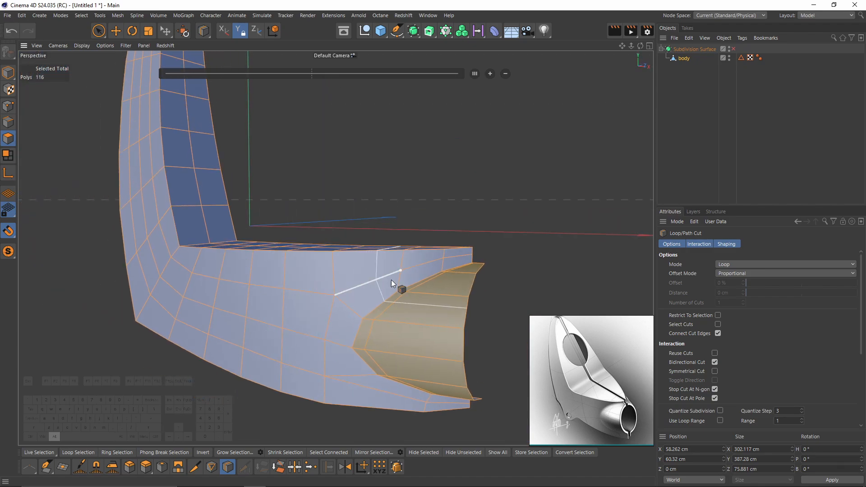
mouse_move(403, 296)
alt+mouse_down()
mouse_move(394, 267)
mouse_move(413, 278)
mouse_move(346, 291)
mouse_move(406, 297)
mouse_move(394, 296)
alt+mouse_up()
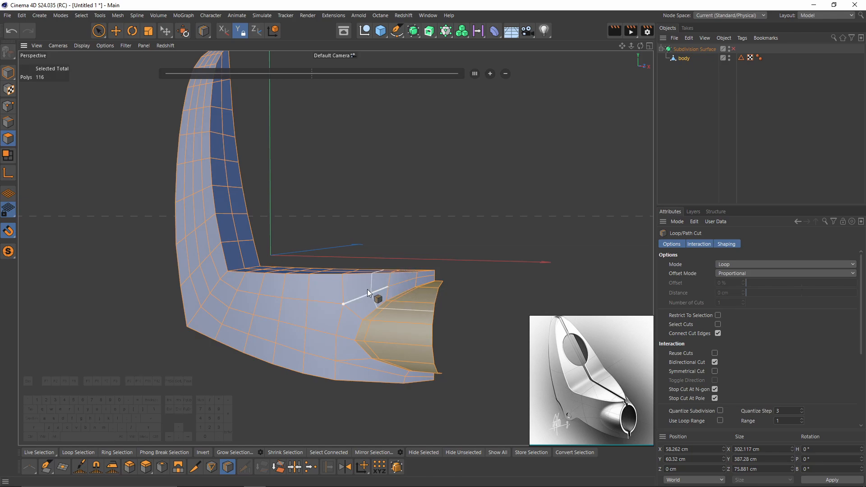
right_click(445, 248)
click(493, 269)
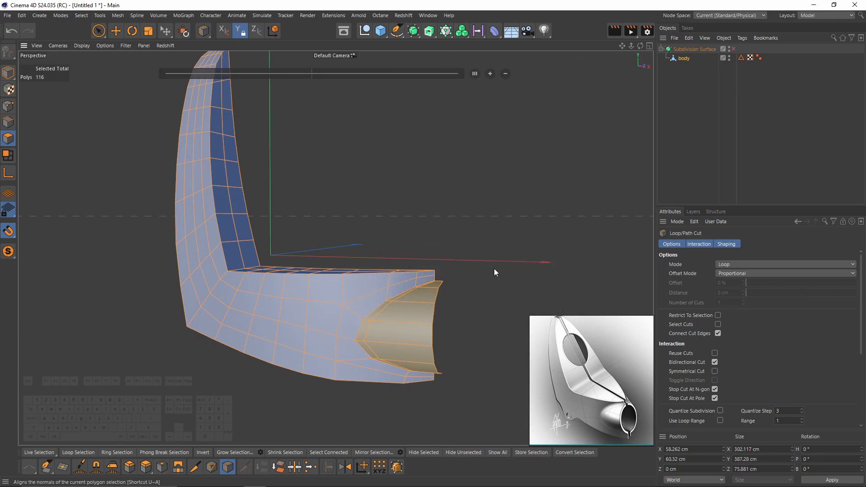
- Reverse the normals of all the body's polygons
alt+drag(479, 278, 370, 245)
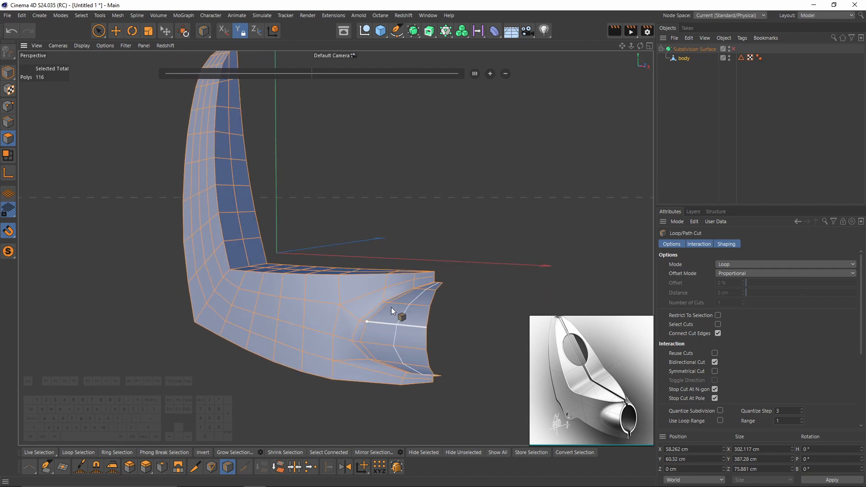
right_click(419, 269)
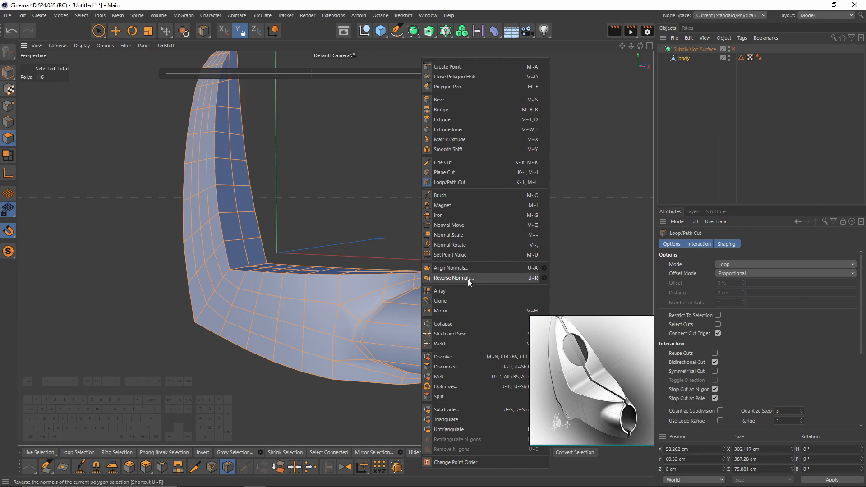
click(475, 278)
alt+drag(477, 276, 116, 193)
- Delete three adjacent polygons at mid-height along the centre edge of the upright's inner face
key(e)
click(9, 124)
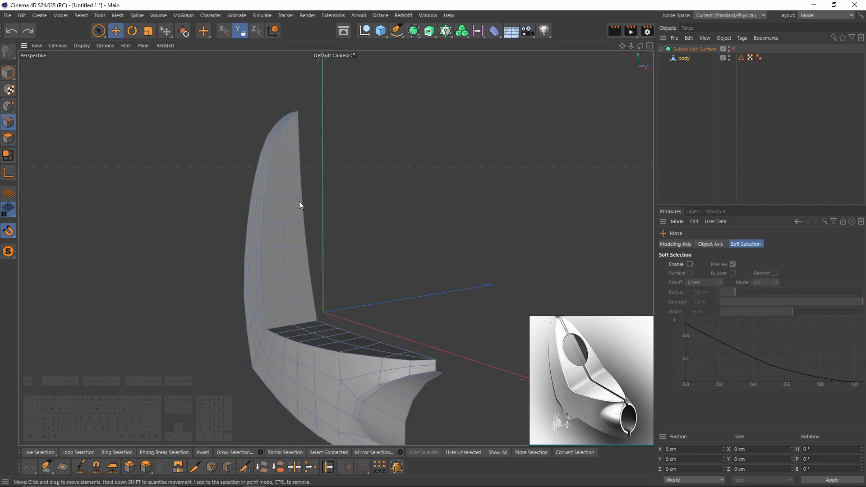
click(301, 205)
alt+drag(292, 210, 253, 213)
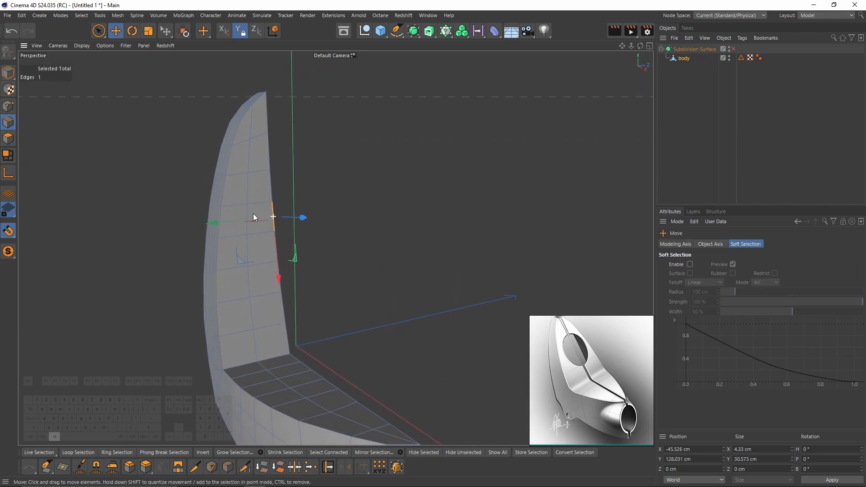
click(9, 139)
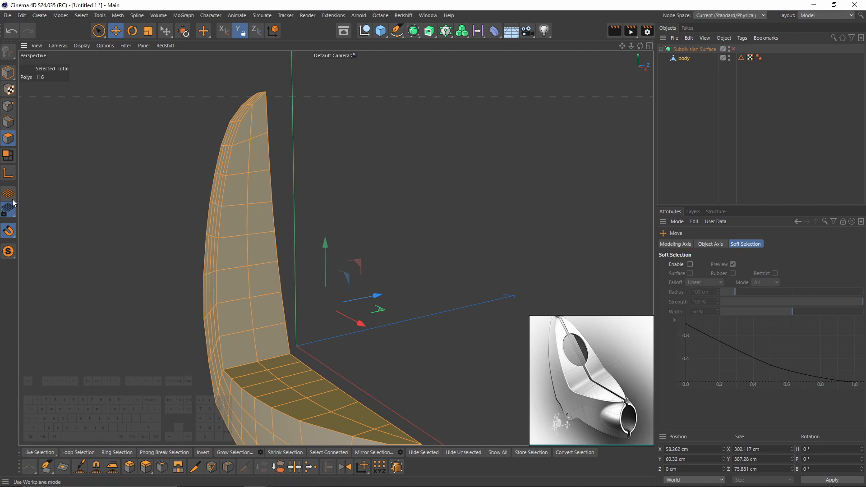
click(271, 199)
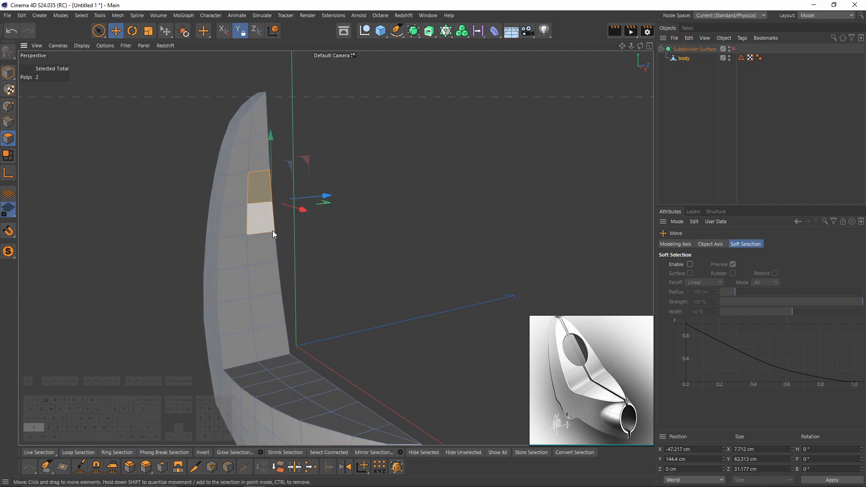
shift+click(268, 220)
shift+click(268, 248)
key(Delete)
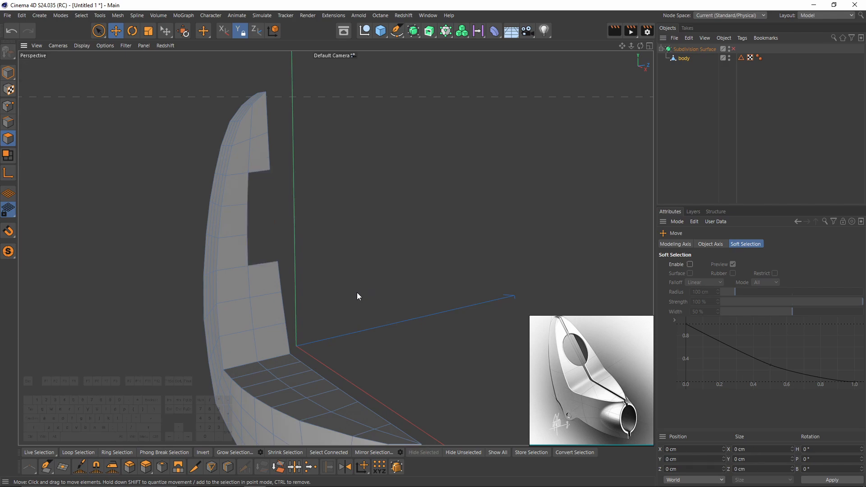
- Slide the opening's upper corner point upward and its lower corner point downward along the centre edge
click(9, 106)
key(m)
key(o)
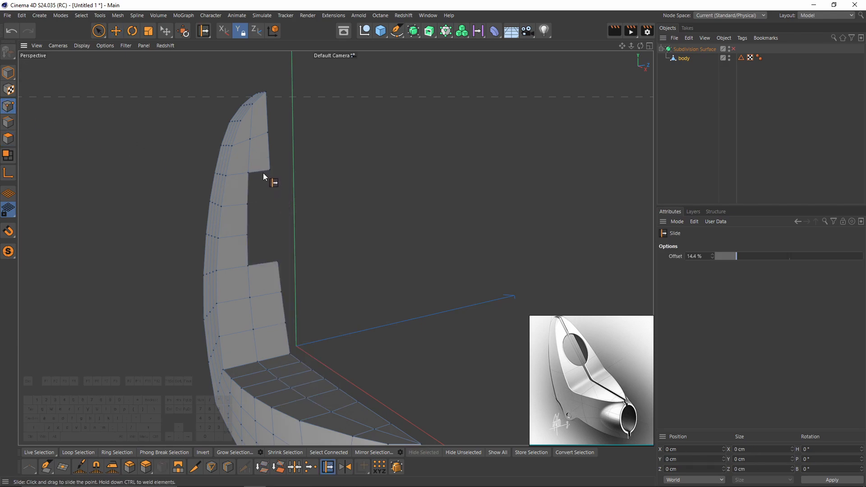
drag(269, 169, 269, 156)
drag(277, 261, 278, 280)
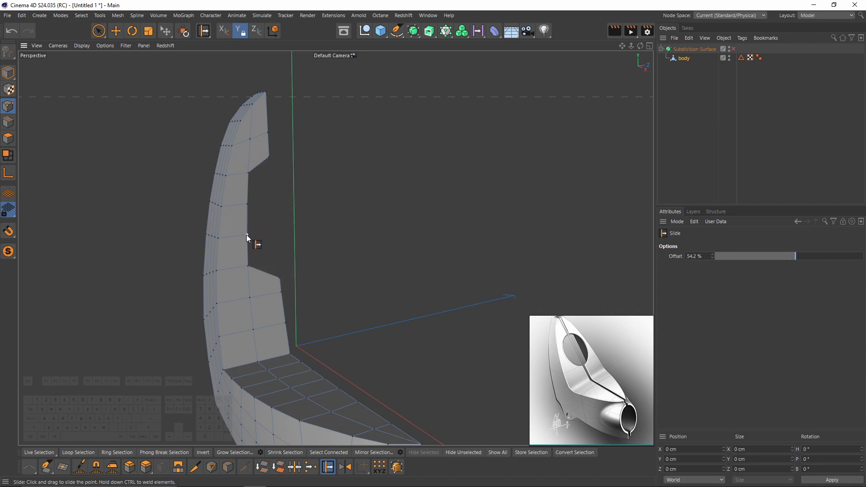
- Slide the opening's middle side edge outward by about 7.8 cm to round the opening
click(9, 122)
key(e)
click(246, 212)
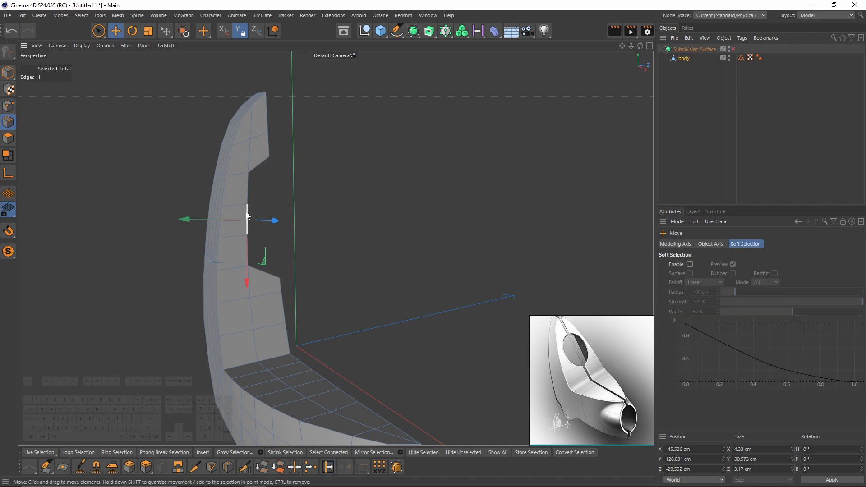
key(m)
key(o)
drag(242, 210, 240, 217)
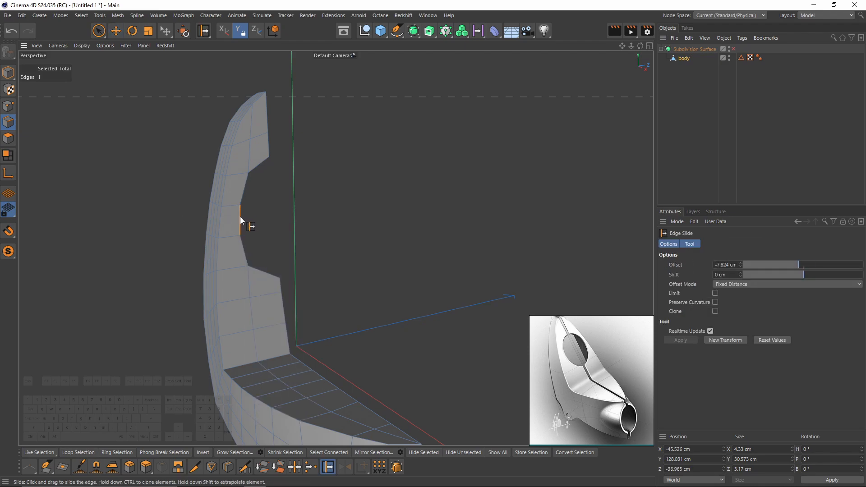
- Place the body under a Symmetry object and set its mirror plane to XY
alt+drag(282, 258, 253, 243)
click(9, 73)
key(e)
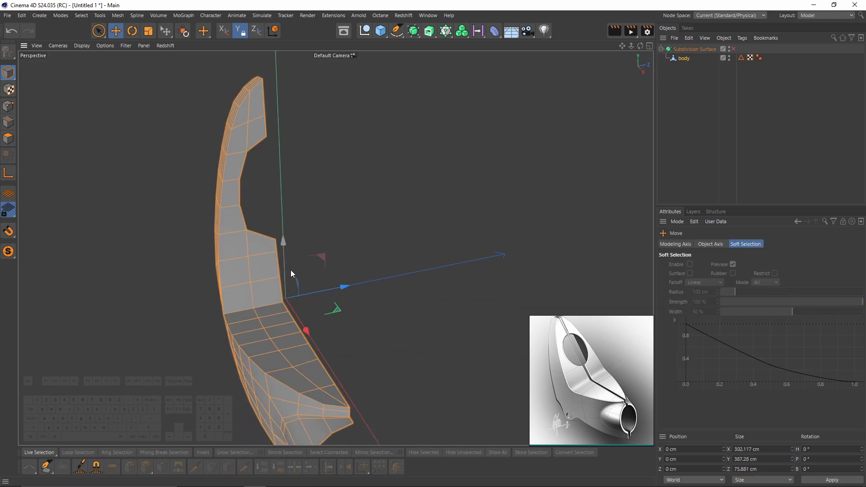
alt+drag(290, 270, 297, 207)
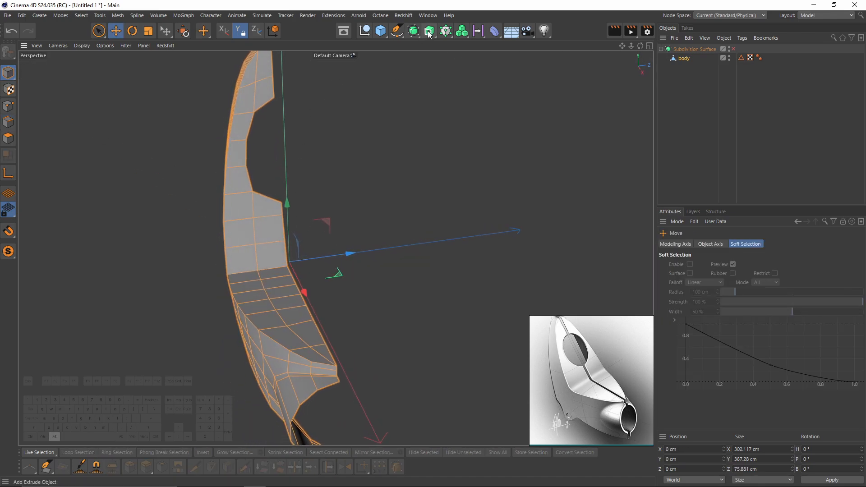
alt+drag(412, 34, 507, 62)
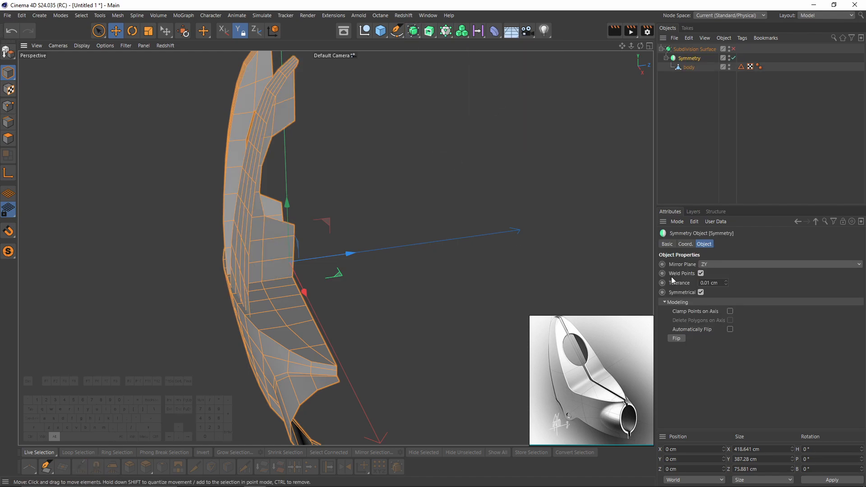
scroll(727, 263, up, 1)
scroll(727, 263, down, 1)
scroll(727, 263, up, 1)
alt+drag(327, 238, 371, 258)
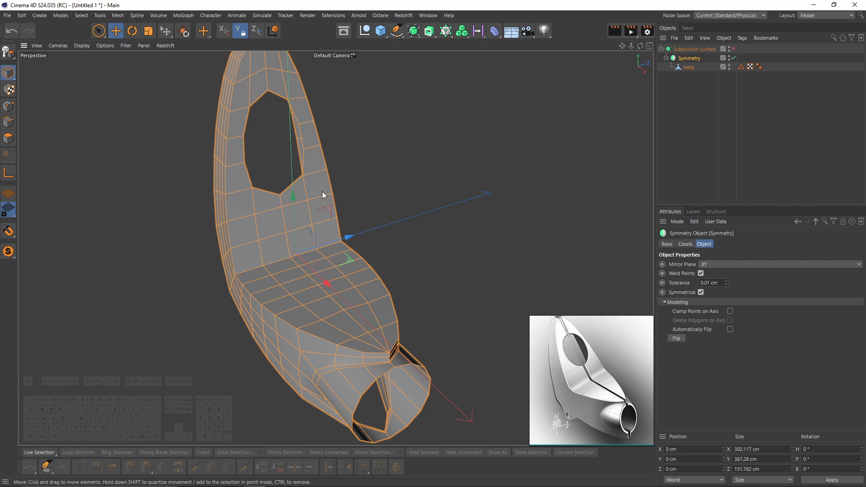
alt+drag(322, 191, 311, 255)
mouse_move(311, 255)
alt+right_down()
mouse_move(350, 228)
mouse_move(324, 248)
alt+right_up()
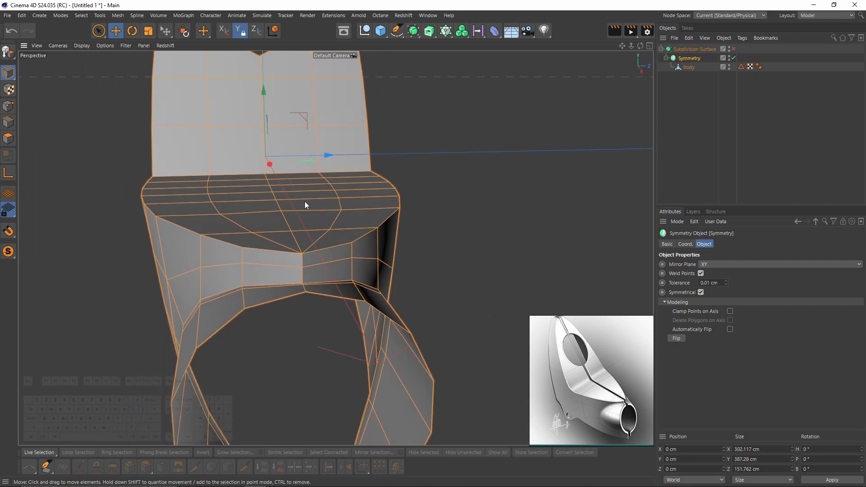
alt+drag(305, 202, 386, 216)
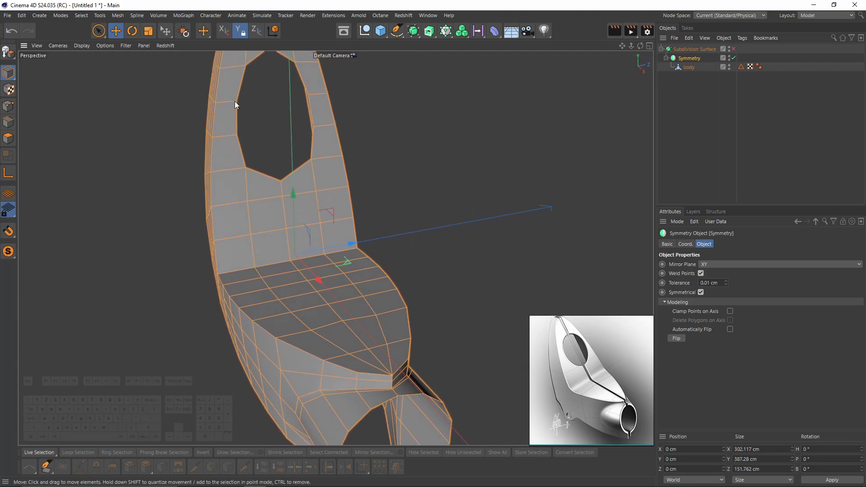
click(9, 172)
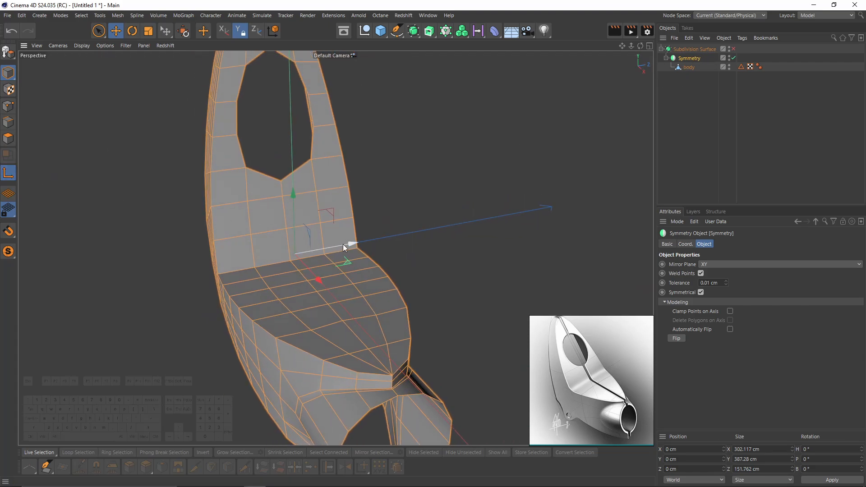
drag(343, 244, 347, 242)
key(ctrl+z)
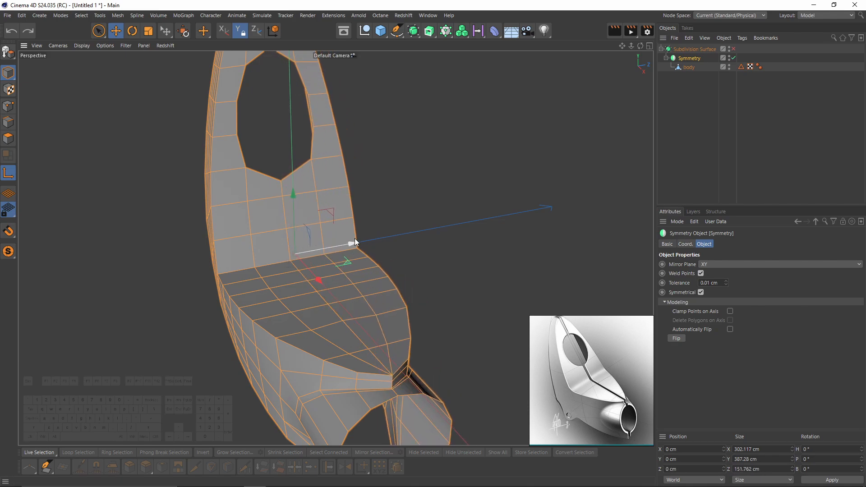
- Select all polygons of the body mesh inside the Symmetry object
click(689, 68)
click(8, 138)
key(ctrl+a)
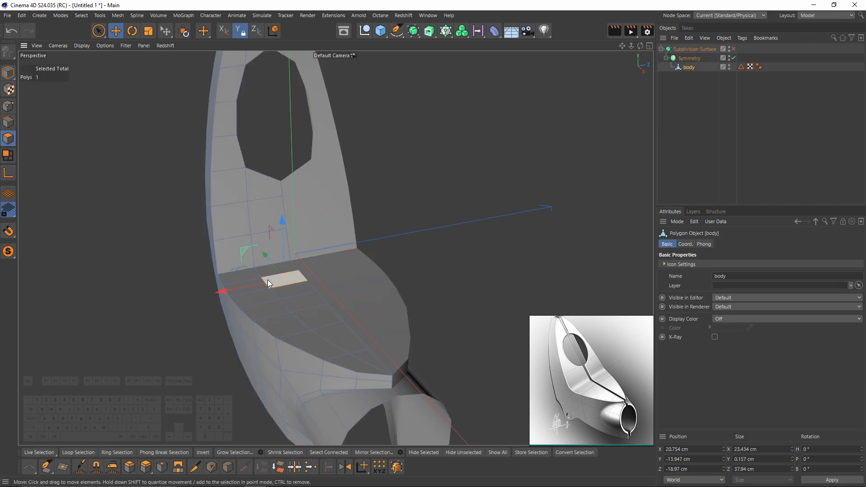
alt+drag(267, 280, 298, 204)
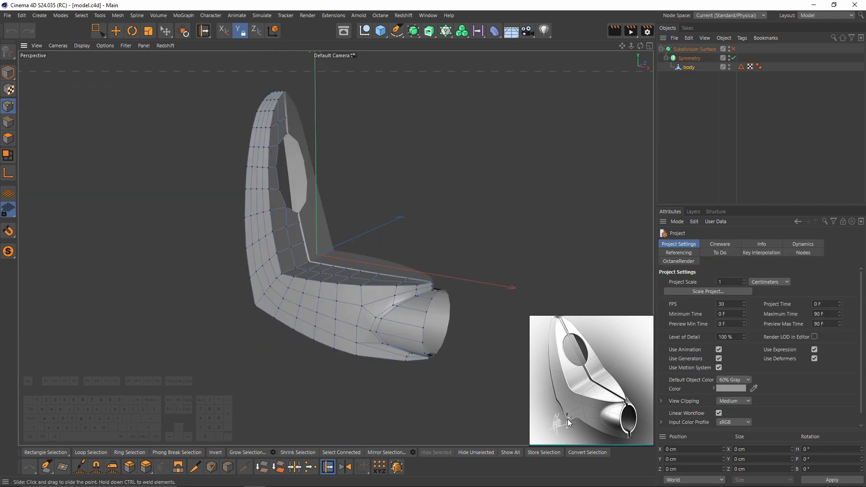
- Examine the split line and small round hole near the lower corner in the reference image
scroll(568, 420, up, 4)
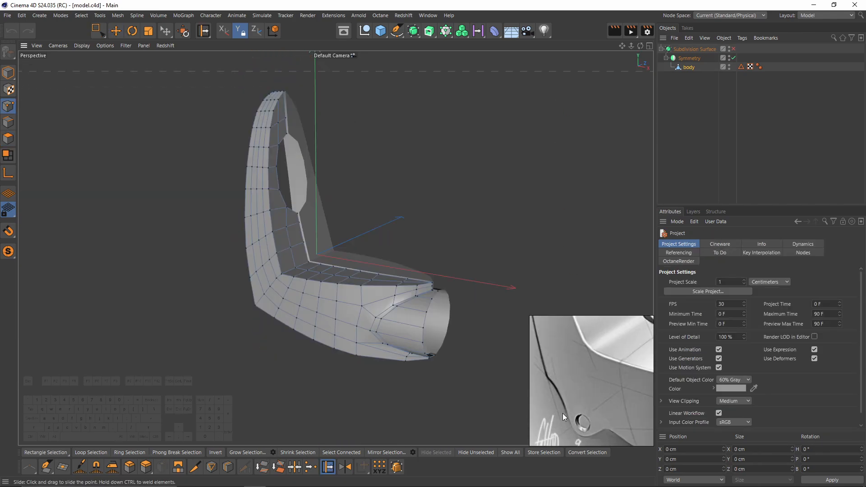
scroll(564, 395, down, 4)
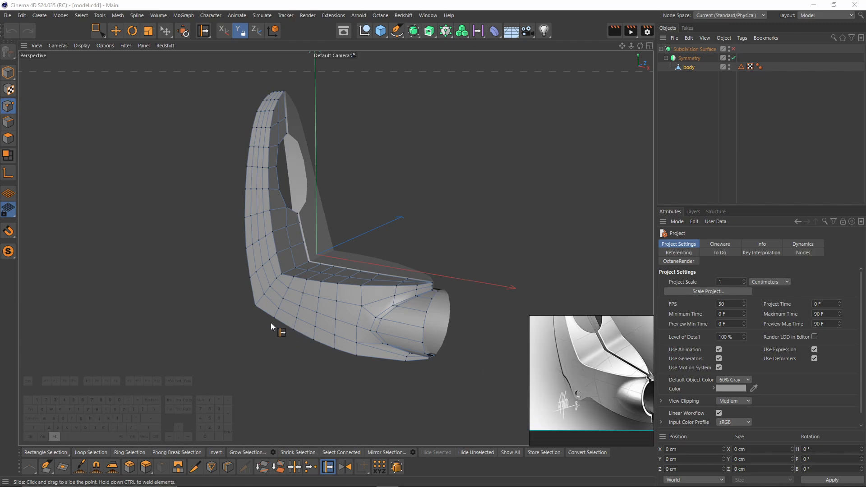
- Slide the bottom-edge point beside the body's lower outer corner slightly upward in the front view
alt+drag(270, 323, 307, 316)
middle_click(307, 316)
middle_click(311, 336)
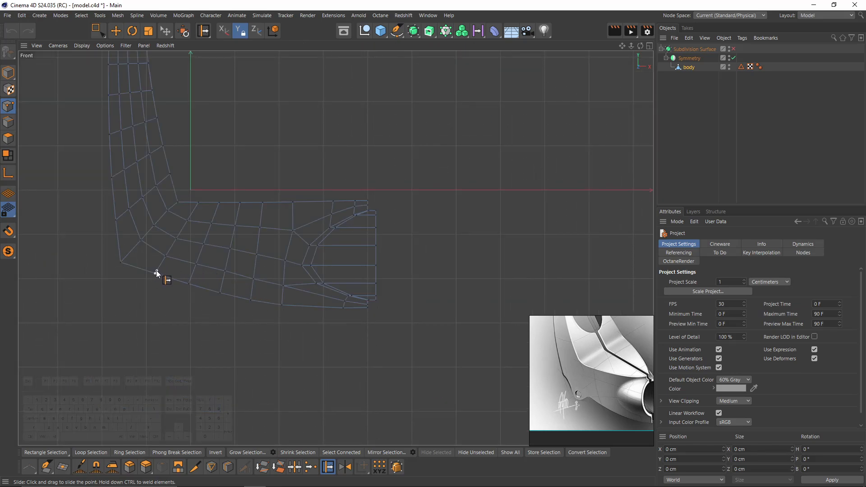
drag(160, 268, 161, 268)
alt+middle_drag(183, 278, 166, 267)
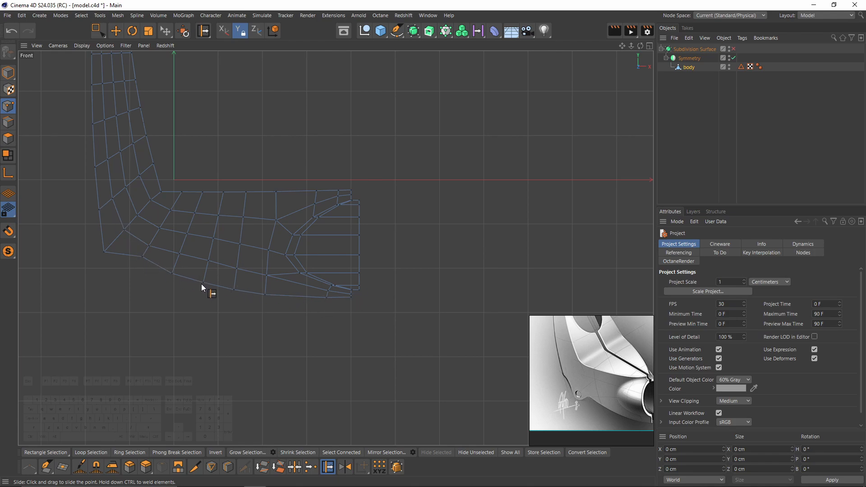
alt+middle_drag(221, 283, 214, 290)
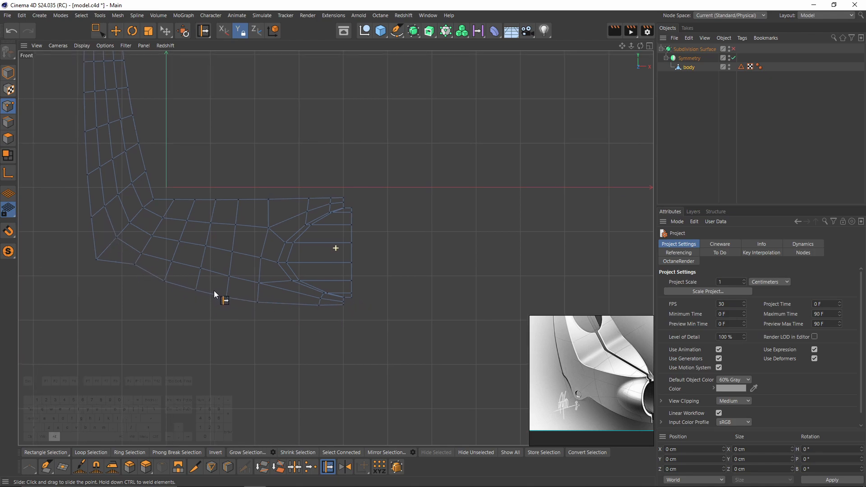
- Extrude the short bottom edge beside the lower outer corner downward by about 37 cm to form a tab
click(6, 138)
click(6, 124)
key(e)
click(124, 264)
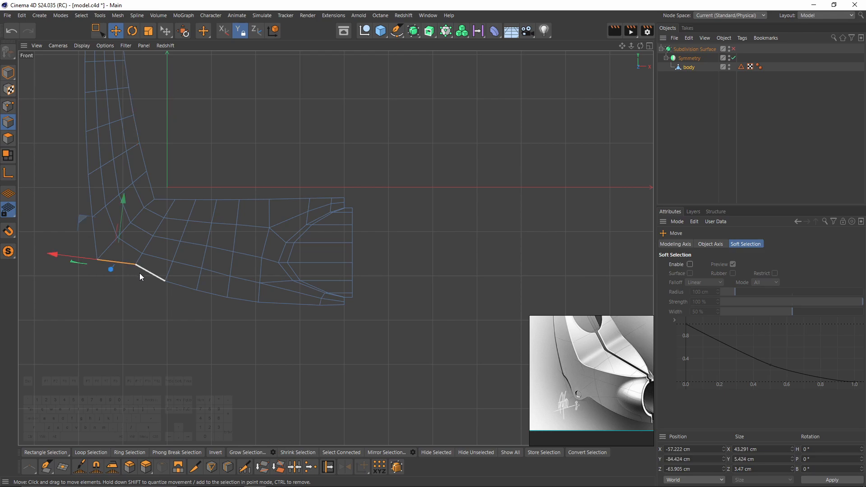
middle_click(165, 176)
middle_click(166, 176)
drag(269, 237, 261, 261)
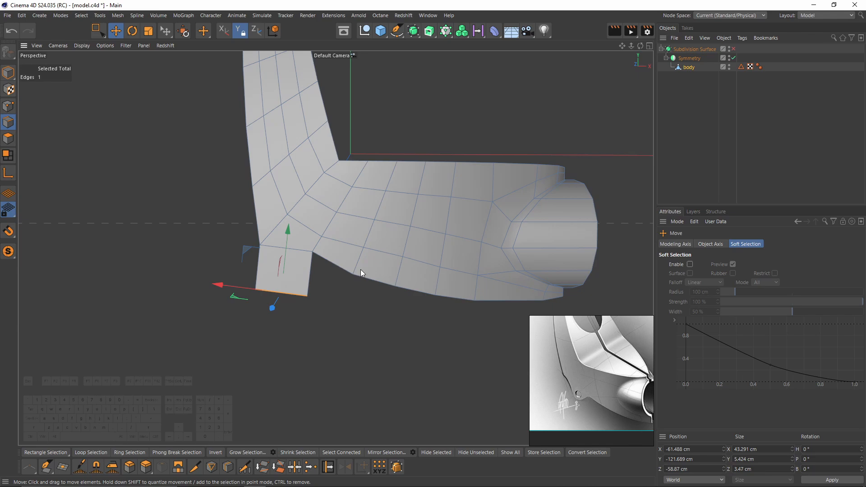
- Preview the new corner tab with subdivision smoothing on and inspect it from an angle
key(q)
click(692, 139)
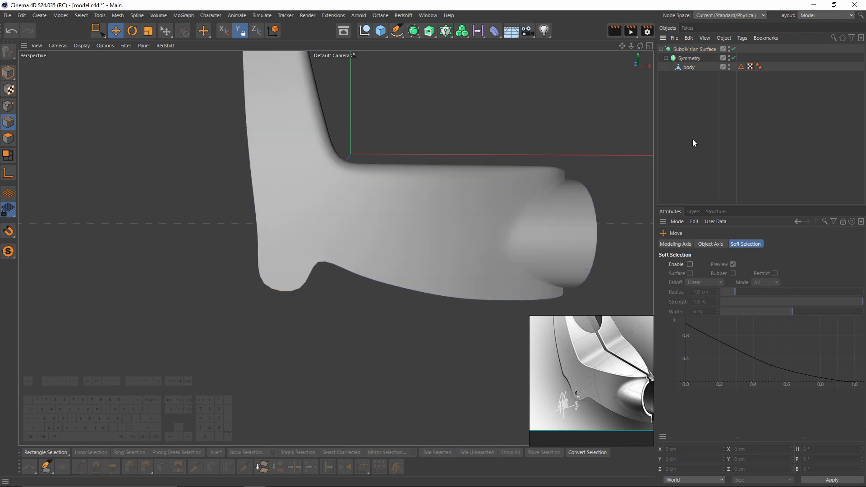
alt+drag(361, 254, 303, 232)
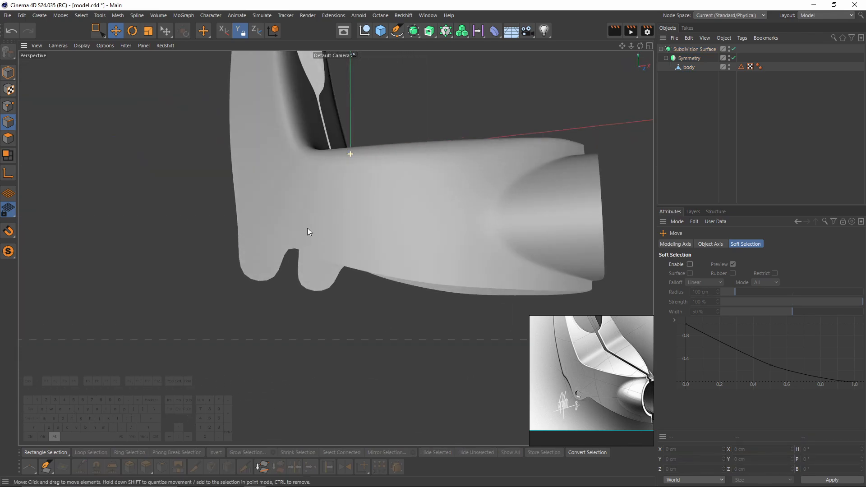
click(318, 233)
key(q)
- Slide the tab's lower inner corner point toward the outer side to taper the tab
click(8, 107)
key(m)
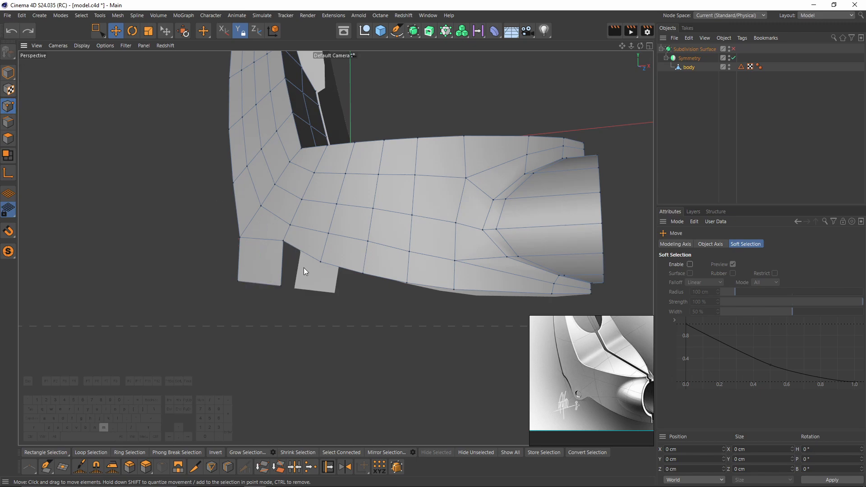
key(o)
drag(281, 289, 324, 276)
- Split the tab polygon with a horizontal loop cut at about its middle
click(8, 138)
key(e)
click(274, 293)
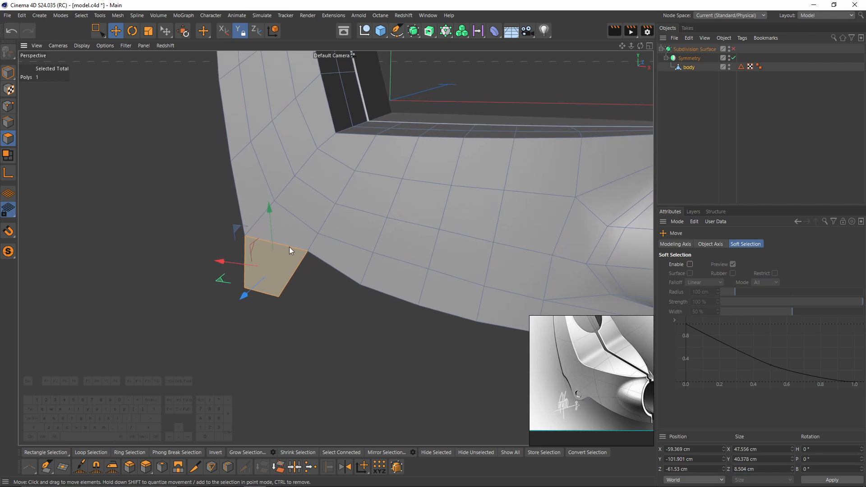
scroll(273, 255, up, 3)
right_click(281, 274)
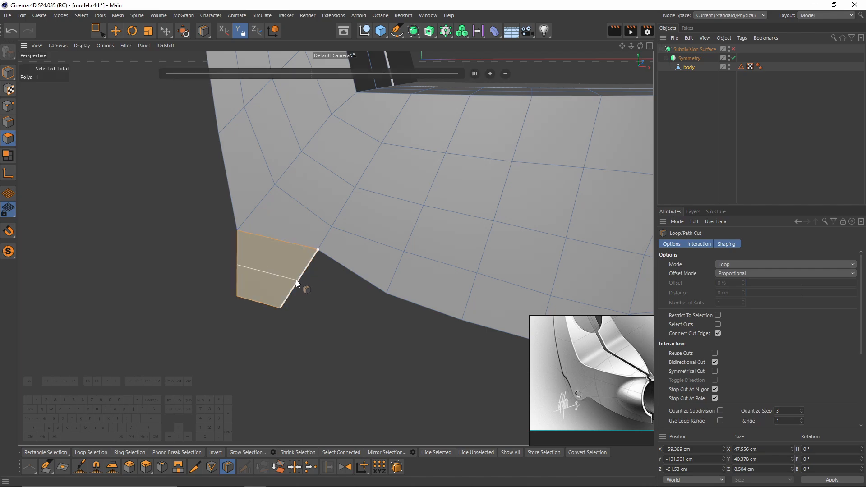
click(295, 280)
key(e)
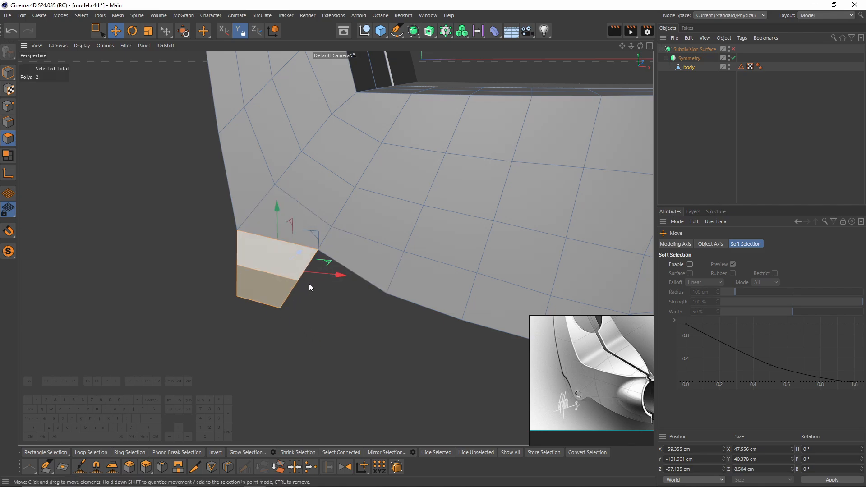
- Add a cylinder with 6 rotation segments and orient it along -Z
alt+drag(309, 284, 346, 280)
alt+middle_drag(345, 279, 336, 285)
click(382, 33)
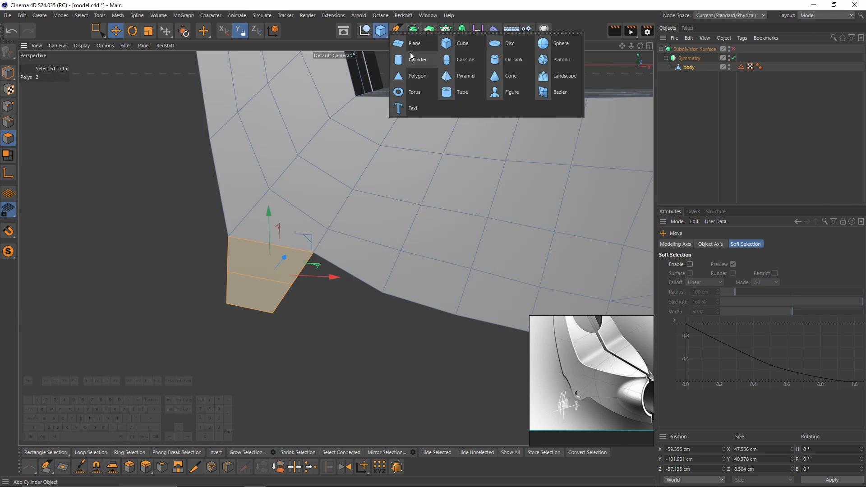
click(424, 59)
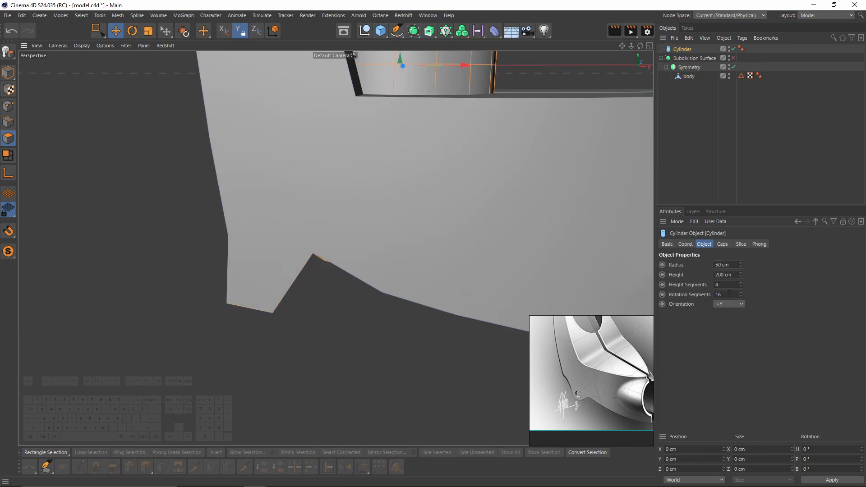
key(Return)
scroll(407, 252, down, 3)
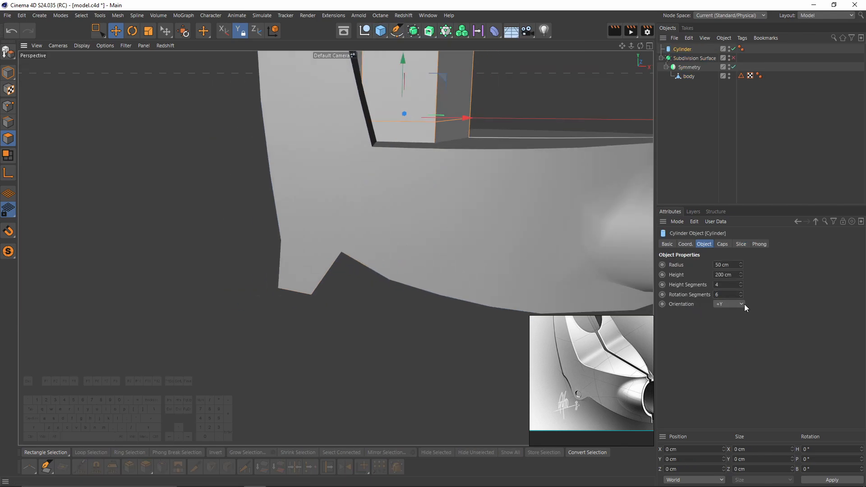
scroll(741, 304, down, 3)
- Move the hexagonal cylinder onto the corner tab in the front view and scale it down to fit
middle_click(438, 259)
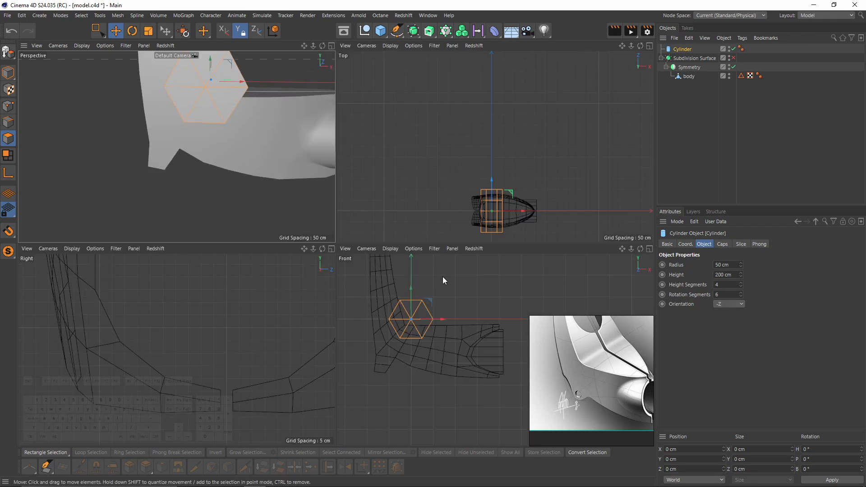
middle_click(442, 277)
drag(203, 147, 146, 239)
key(t)
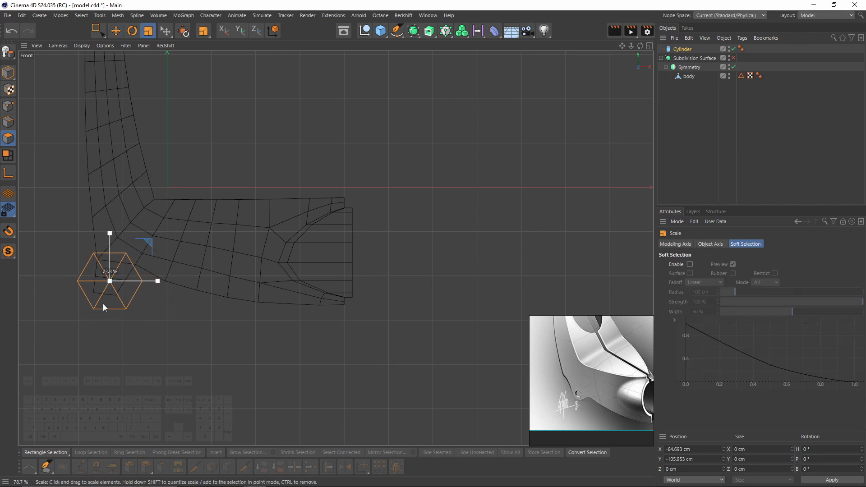
drag(102, 304, 342, 268)
scroll(242, 311, up, 4)
drag(271, 294, 193, 297)
alt+middle_drag(194, 297, 301, 271)
scroll(229, 226, up, 3)
- Align the hexagonal cylinder with the tab's middle cut and shrink it to a radius of about 10.3 cm
key(r)
drag(231, 222, 229, 231)
key(e)
key(w)
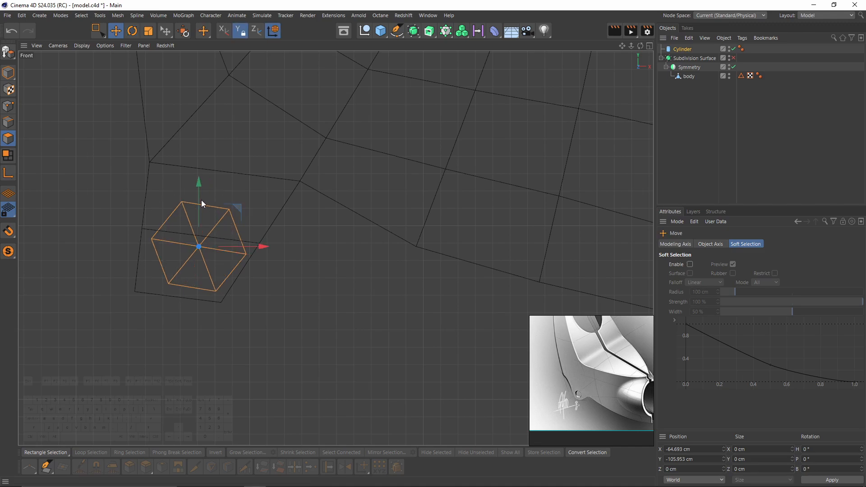
drag(201, 199, 201, 191)
scroll(253, 247, up, 4)
alt+middle_drag(243, 245, 309, 257)
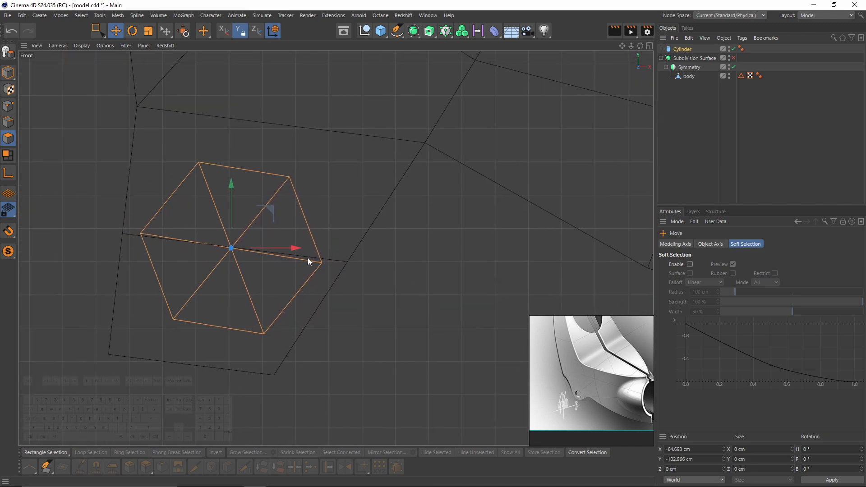
key(t)
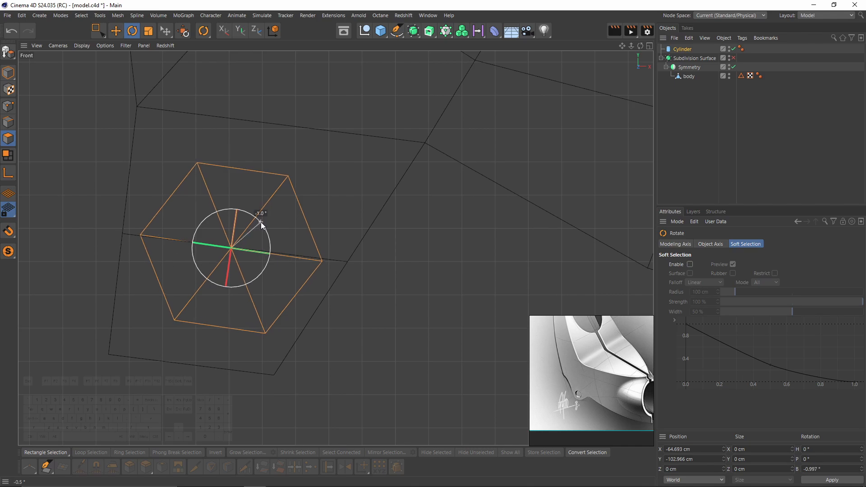
drag(342, 261, 271, 279)
- Move the cylinder in depth to Z -54.73 cm so it passes through the tab, and set its height segments to 1
middle_click(272, 276)
middle_click(312, 241)
key(e)
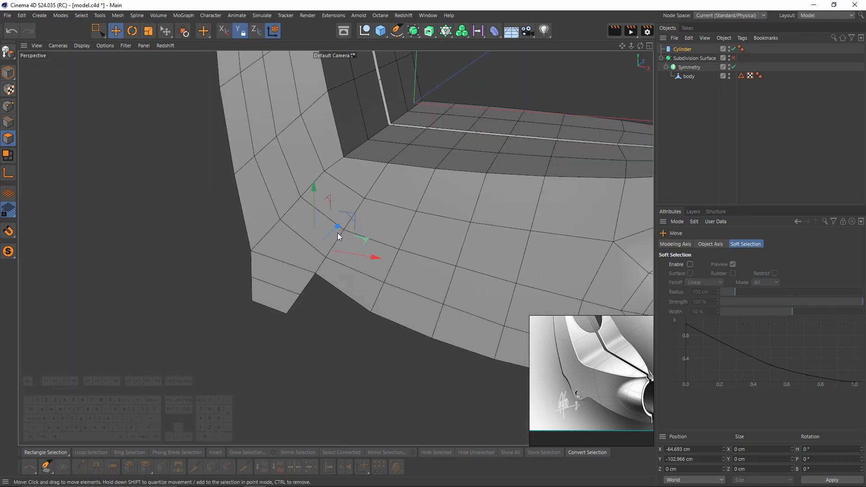
drag(337, 234, 298, 261)
alt+drag(298, 253, 397, 203)
click(682, 50)
double_click(722, 284)
text(1)
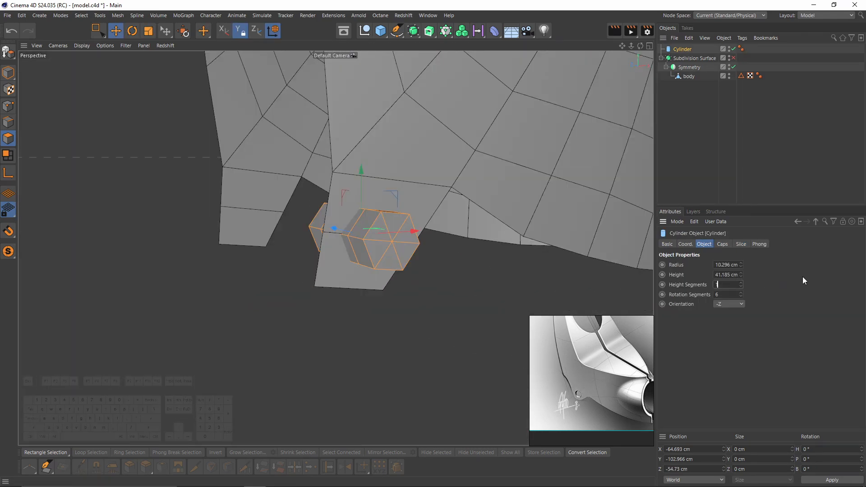
key(Return)
alt+drag(333, 208, 384, 188)
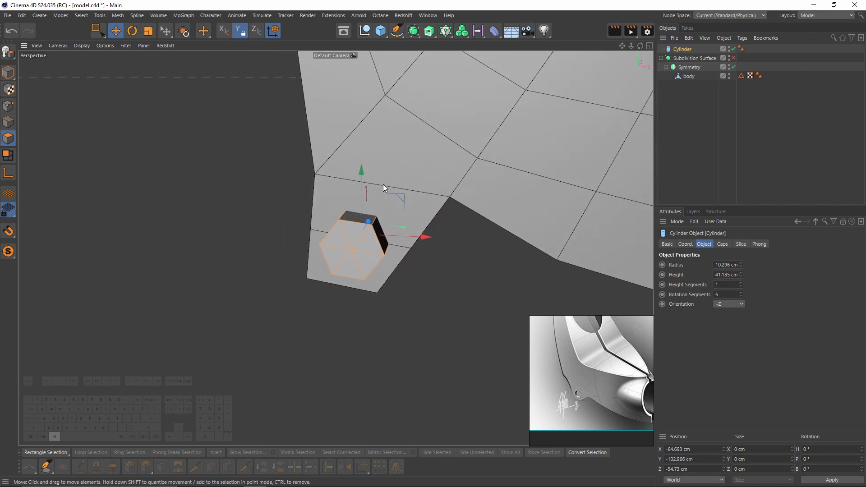
- Inset the two tab polygons of the body as a group with Extrude Inner by 1.41 cm
click(685, 68)
click(688, 76)
right_click(473, 199)
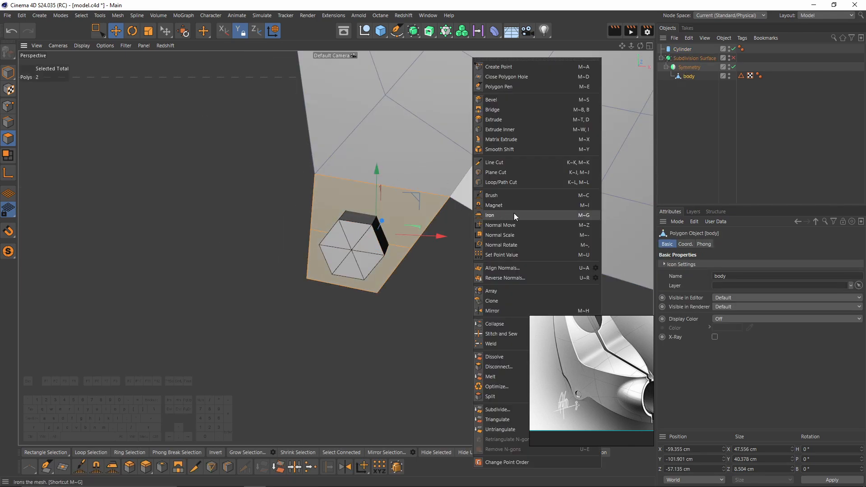
click(516, 130)
scroll(429, 242, up, 2)
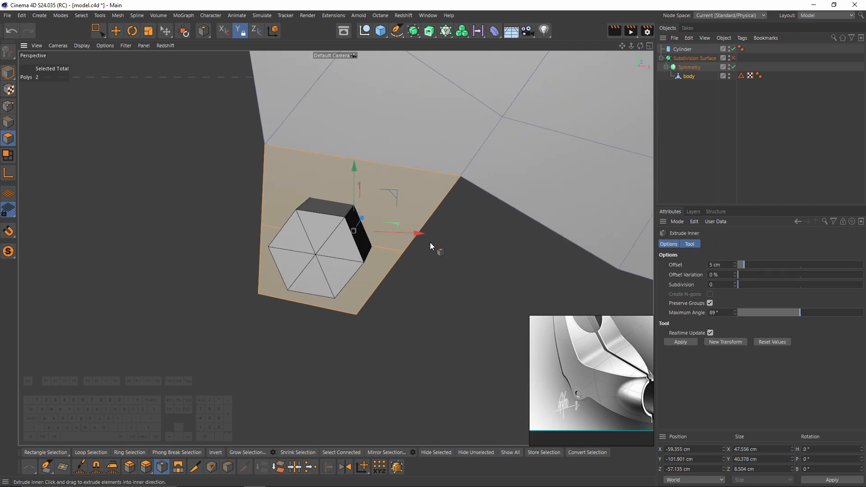
drag(354, 231, 485, 261)
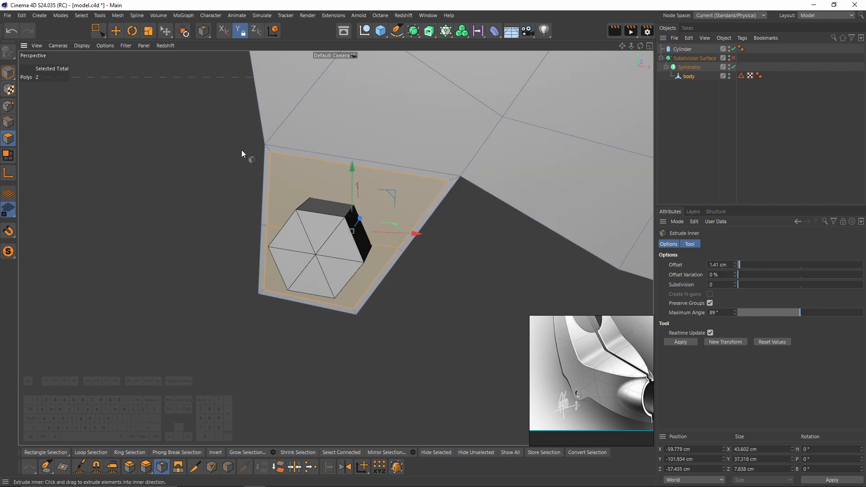
alt+drag(328, 204, 420, 206)
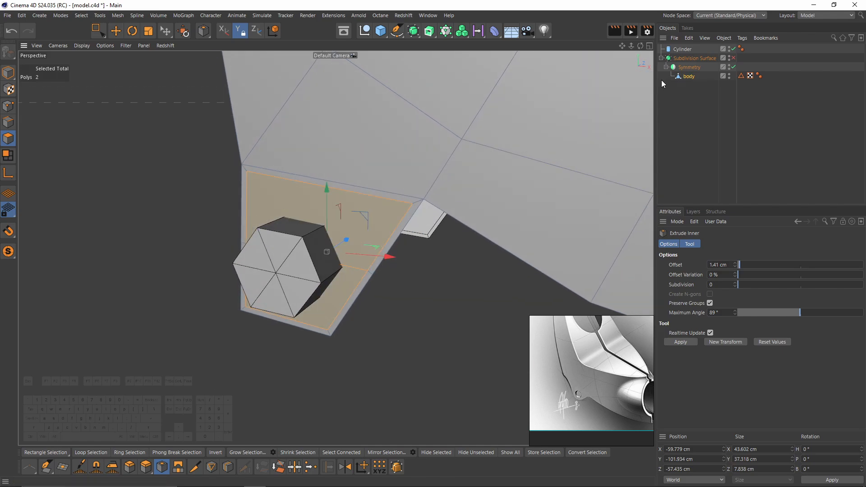
drag(692, 75, 599, 73)
shift+click(496, 32)
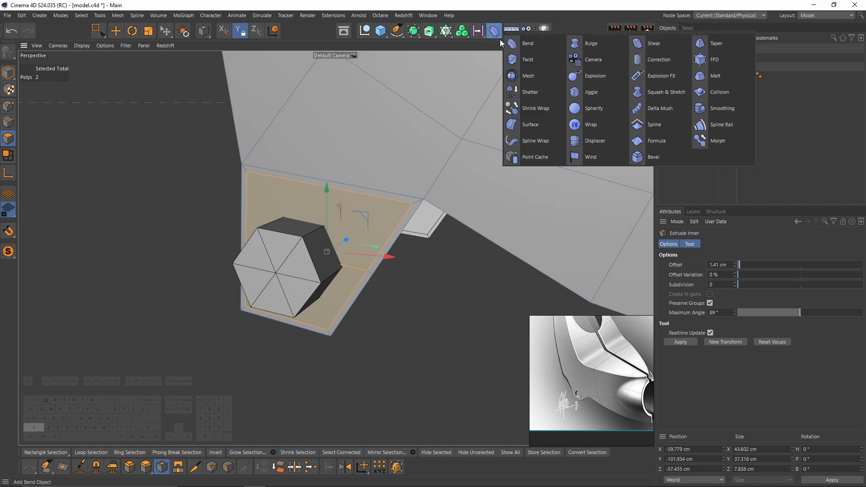
shift+click(399, 31)
click(413, 31)
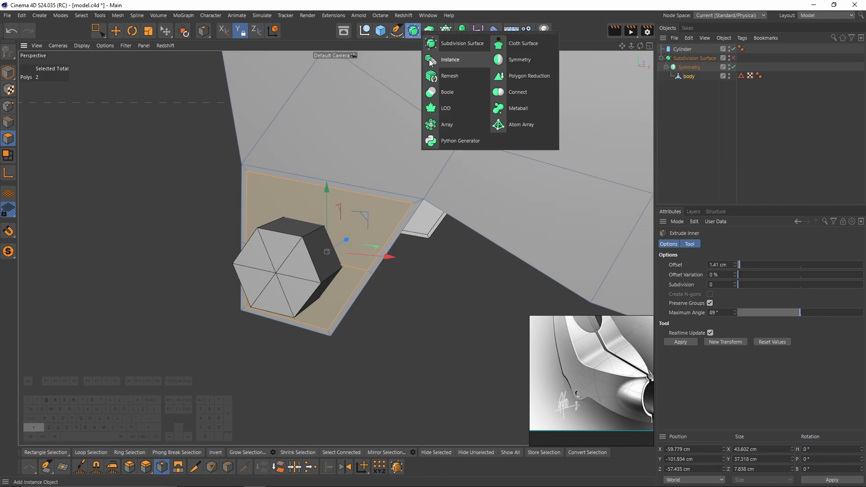
shift+click(449, 94)
alt+drag(478, 151, 480, 176)
mouse_move(680, 50)
mouse_down()
mouse_move(689, 56)
mouse_move(682, 47)
mouse_up()
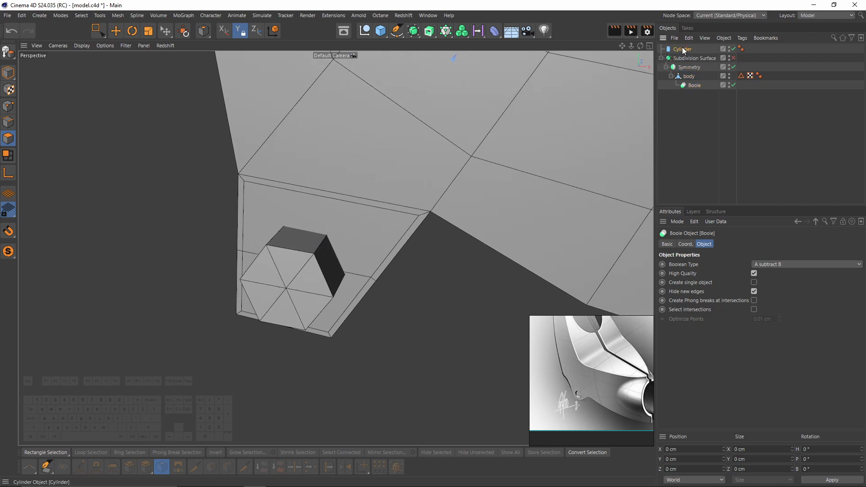
key(ctrl+z)
- Subtract the cylinder from the body with a Boole object inside the Symmetry, and enable Create single object
click(689, 78)
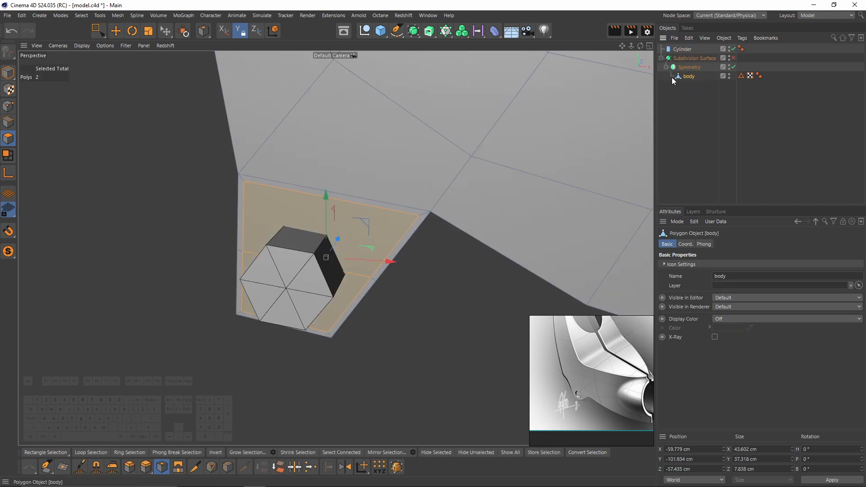
click(413, 31)
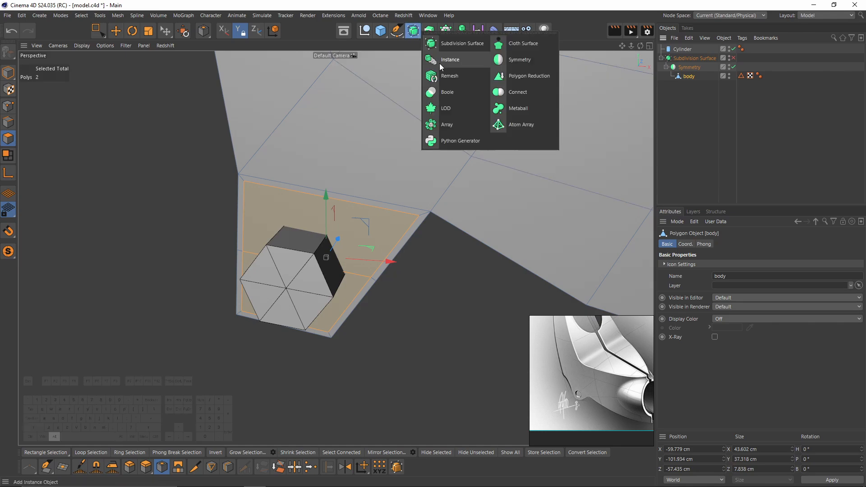
alt+click(462, 93)
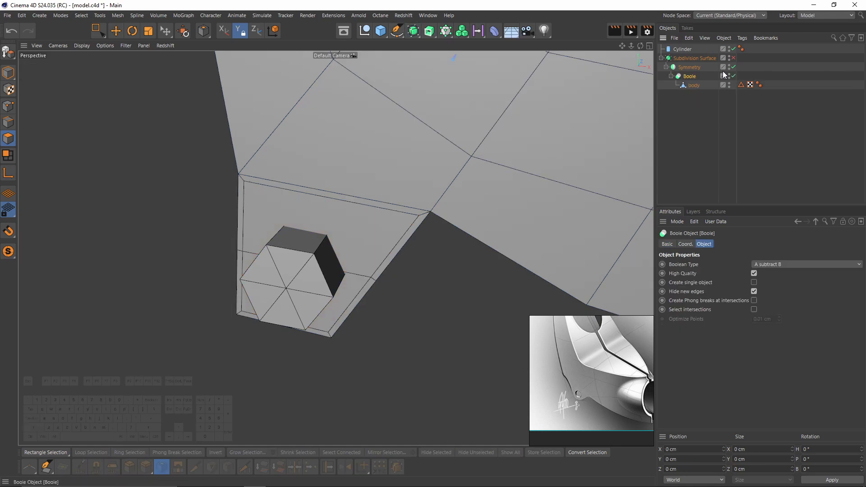
drag(679, 50, 694, 88)
alt+middle_drag(363, 223, 415, 194)
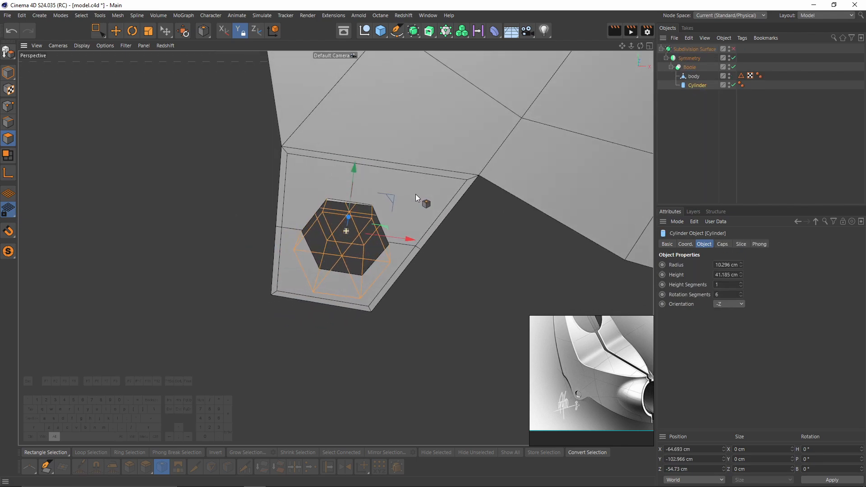
click(694, 68)
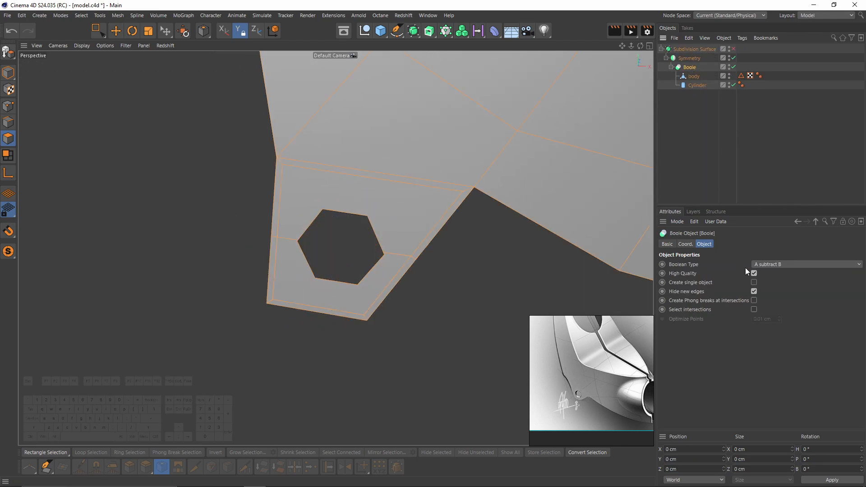
click(754, 282)
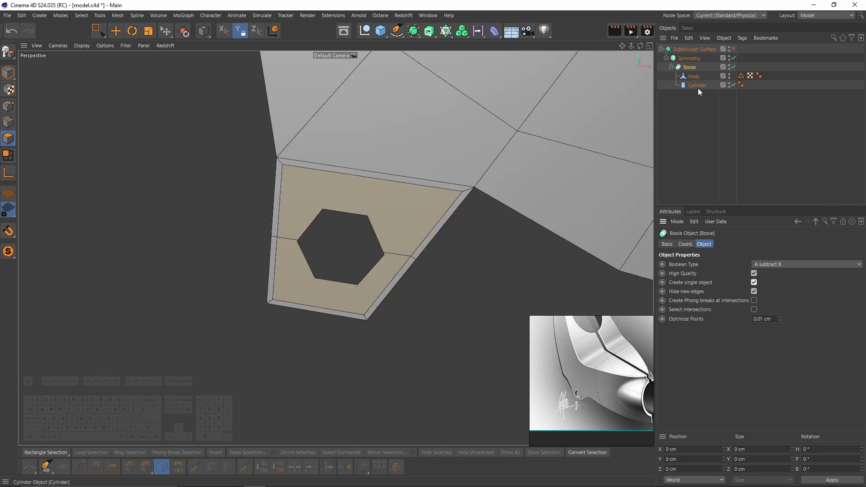
- Convert the Boole to an editable mesh and weld the tab's upper outer inset point to the nearest corner of the hexagonal hole
key(c)
key(i)
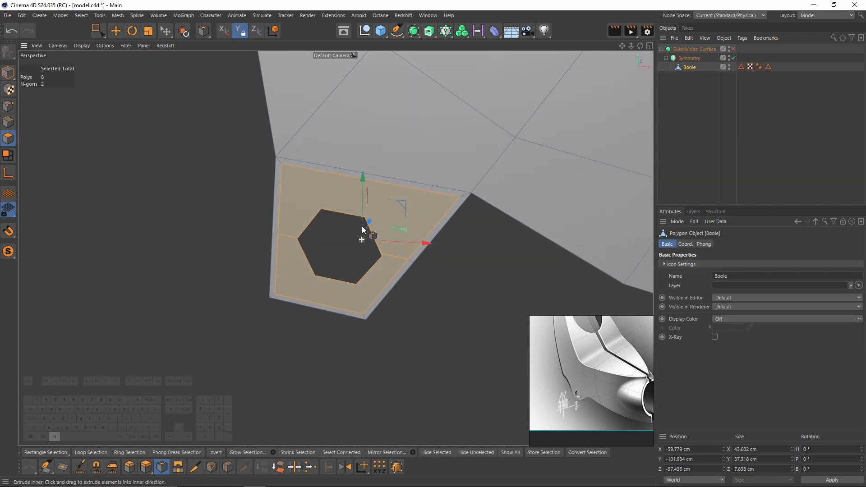
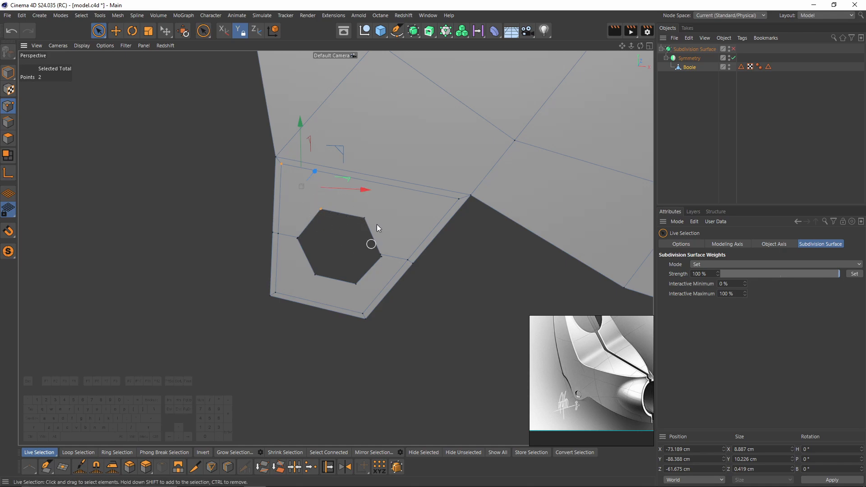
right_click(384, 214)
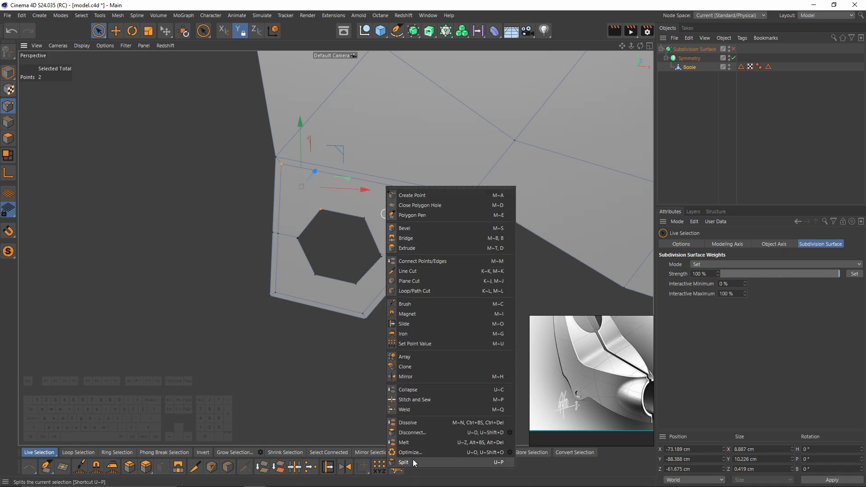
click(408, 422)
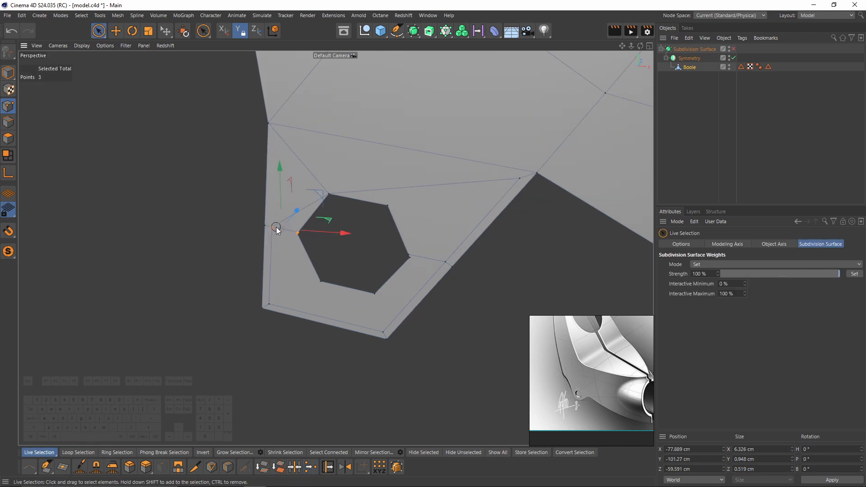
- Weld the remaining inset points around the tab to their matching corners of the hexagonal hole
key(space)
click(298, 233)
drag(270, 303, 320, 281)
click(321, 281)
drag(375, 294, 383, 332)
click(375, 294)
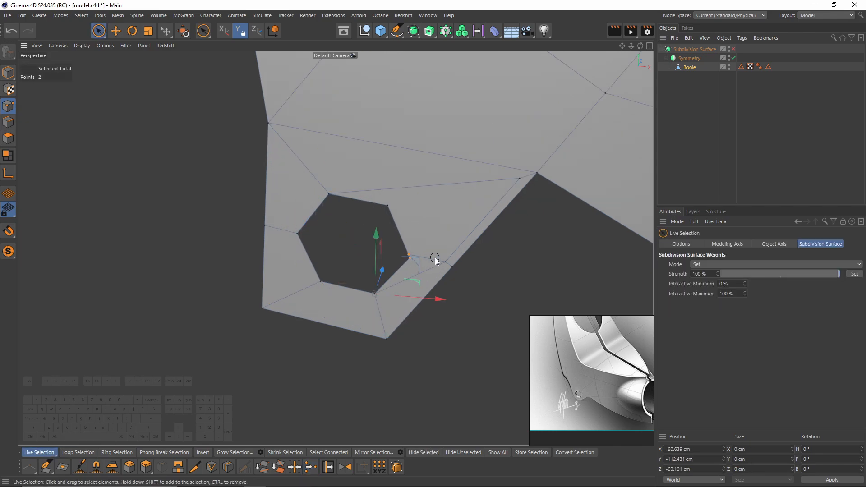
drag(445, 261, 409, 257)
key(space)
click(408, 264)
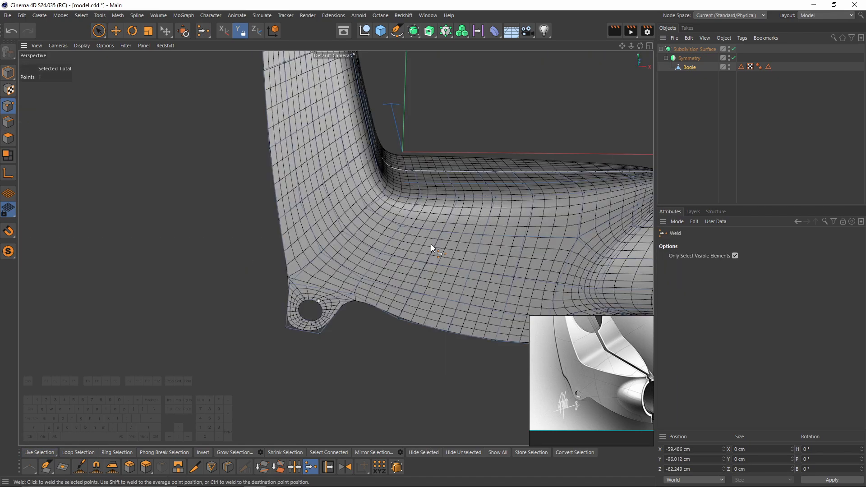
- Preview the smoothed tab, undo the last change, and slide the tab's lower corner points to refine its outline
mouse_move(361, 240)
alt+mouse_down()
mouse_move(348, 204)
mouse_move(372, 235)
alt+mouse_up()
key(ctrl+z)
key(q)
scroll(272, 276, up, 3)
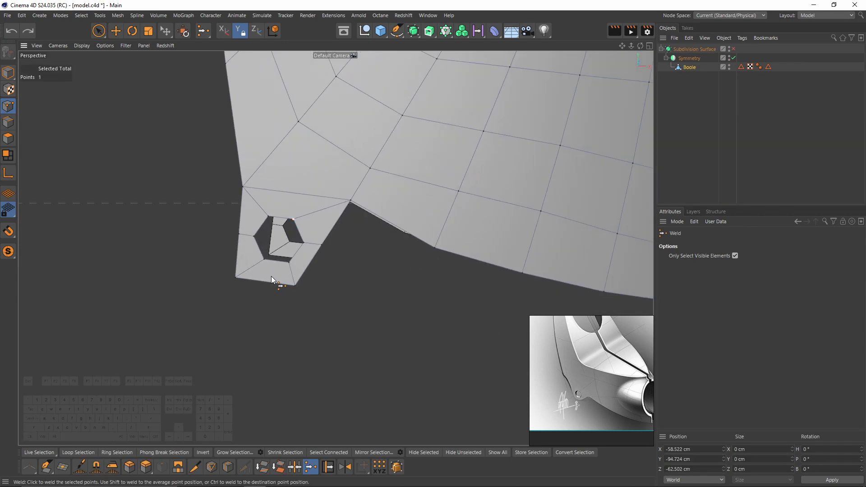
key(m)
key(o)
drag(235, 280, 294, 286)
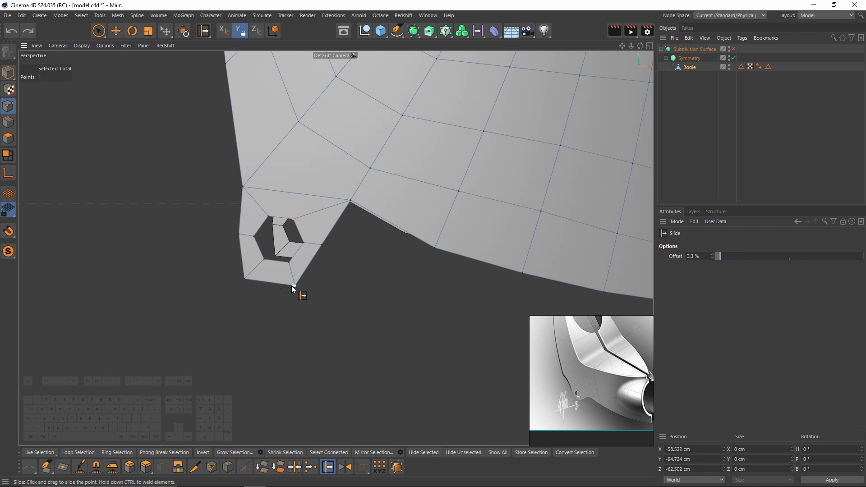
- Check the tab with subdivision smoothing, clear the selection, and switch the viewport to Gouraud shading without lines
key(q)
key(ctrl+shift+a)
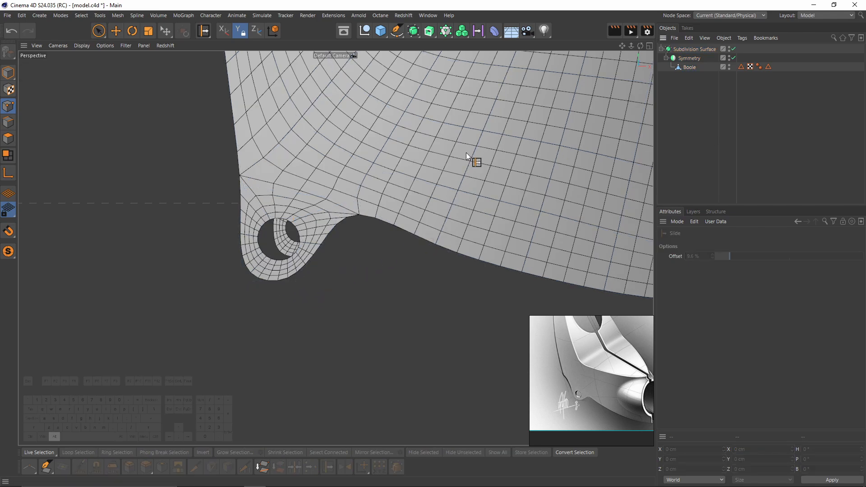
alt+right_drag(467, 153, 423, 201)
key(n)
key(a)
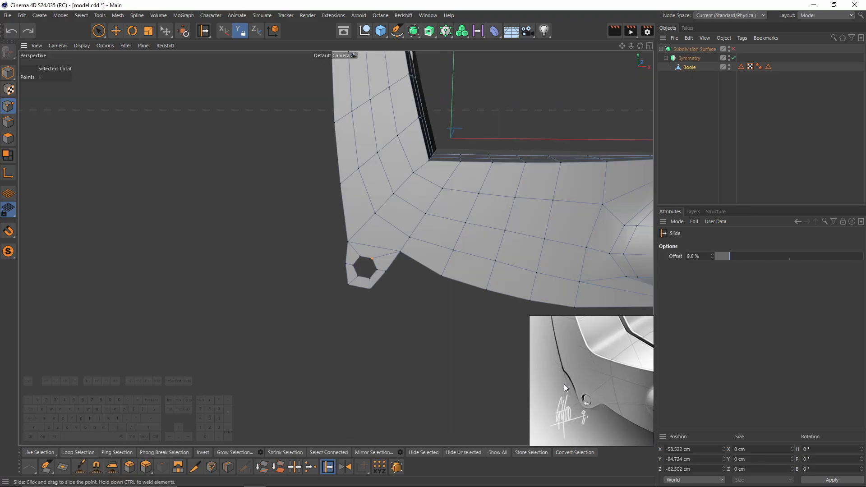
scroll(563, 383, up, 2)
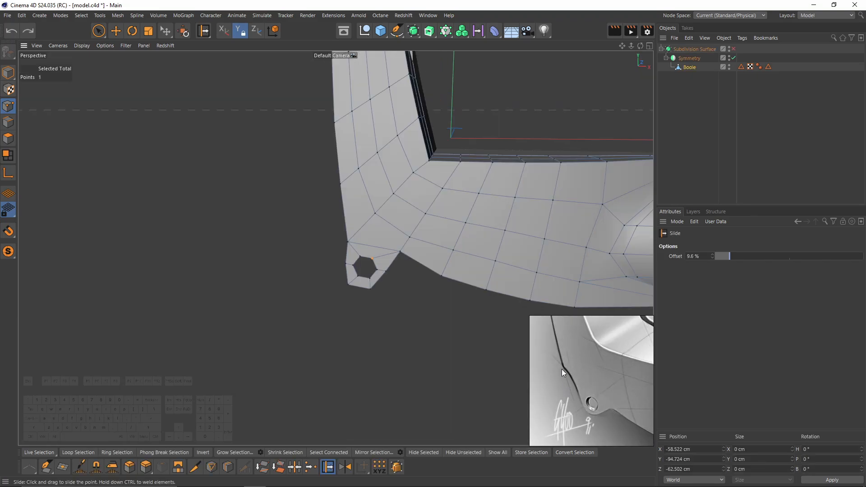
- Slide the outer-edge points above the tab and the neighbouring surface point so the outline flows into the tab as in the reference
alt+middle_drag(339, 215, 334, 236)
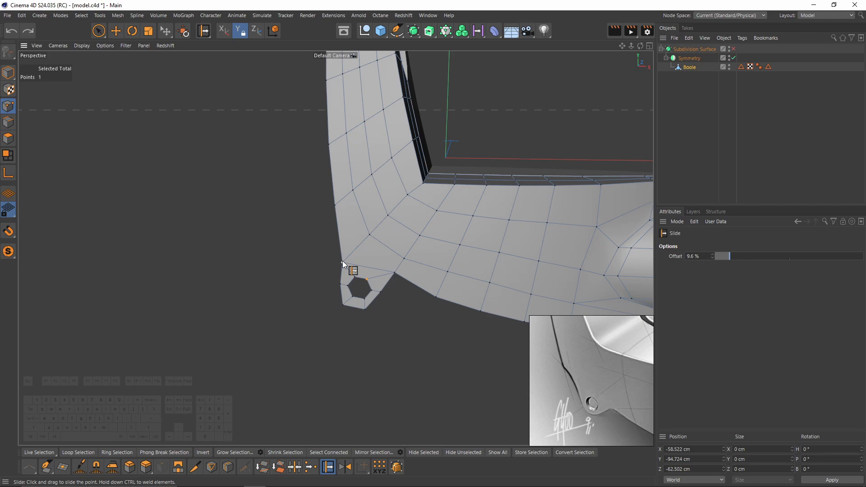
drag(342, 260, 342, 217)
drag(370, 234, 402, 235)
key(q)
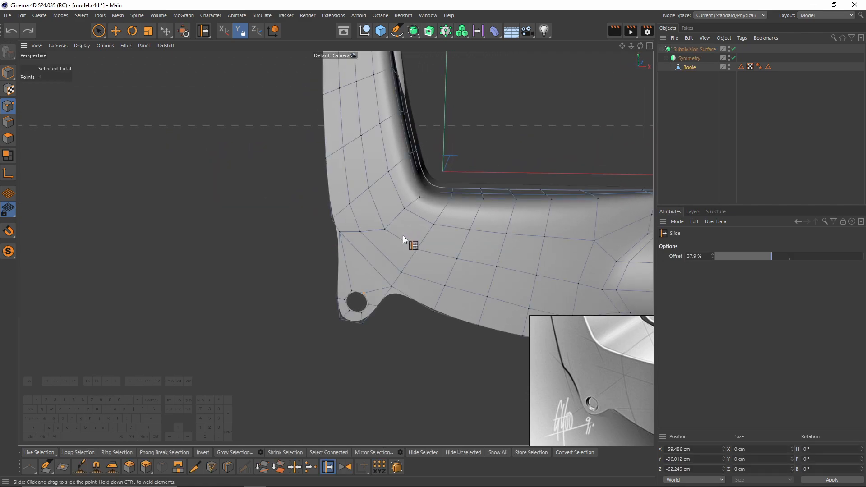
key(q)
mouse_move(351, 230)
alt+mouse_down()
mouse_move(367, 239)
mouse_move(343, 237)
alt+mouse_up()
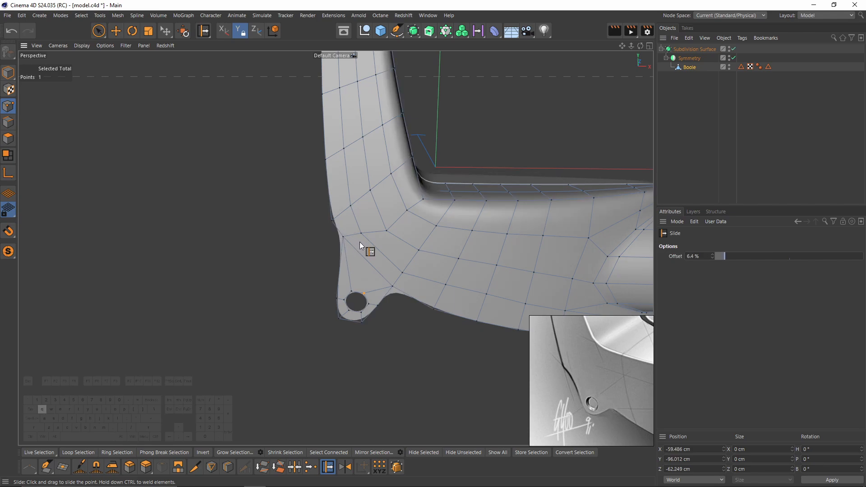
key(q)
drag(325, 163, 379, 173)
key(q)
alt+drag(380, 173, 452, 273)
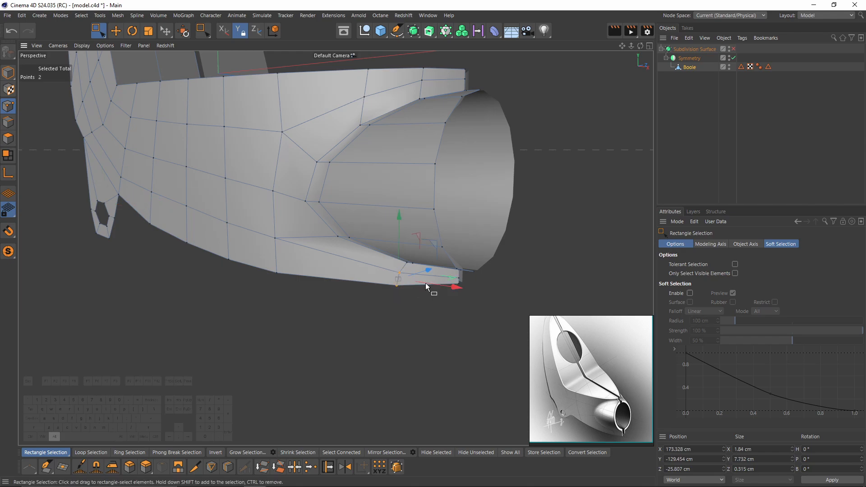
- Lower the two bottom-edge points near the tube to about Y -134.9 cm and adjust the neighbouring points at the tube end
alt+drag(426, 283, 409, 279)
drag(397, 216, 399, 226)
alt+drag(479, 297, 462, 303)
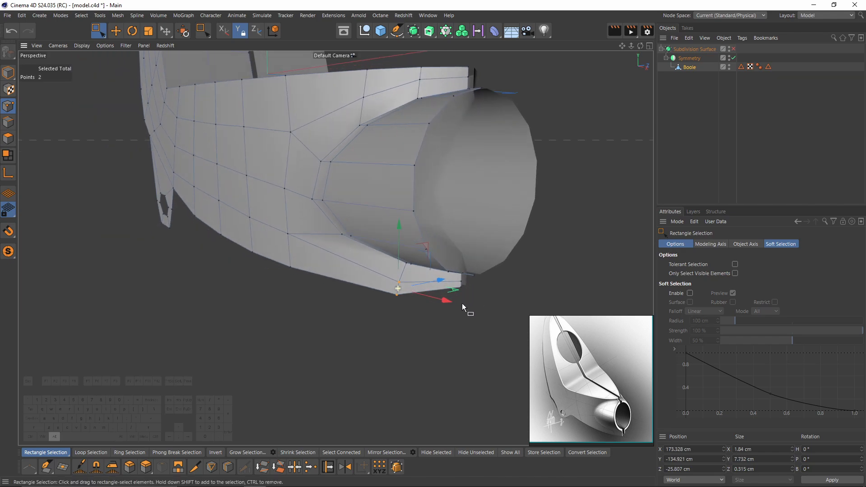
click(462, 288)
drag(465, 231, 478, 271)
drag(426, 297, 401, 268)
drag(411, 227, 410, 230)
- Select the five rim edges of the large hole in the upright arm and clone them outward with Slide as a support loop
alt+drag(410, 231, 121, 165)
click(8, 139)
alt+drag(379, 224, 286, 165)
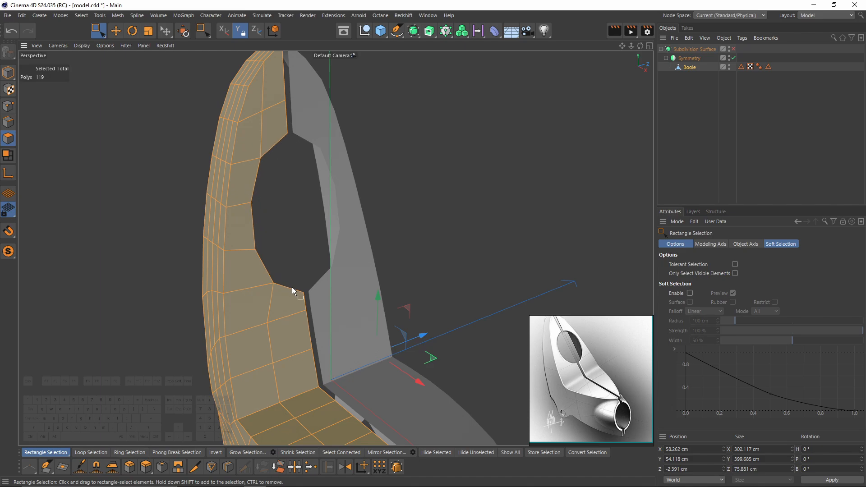
click(8, 122)
key(e)
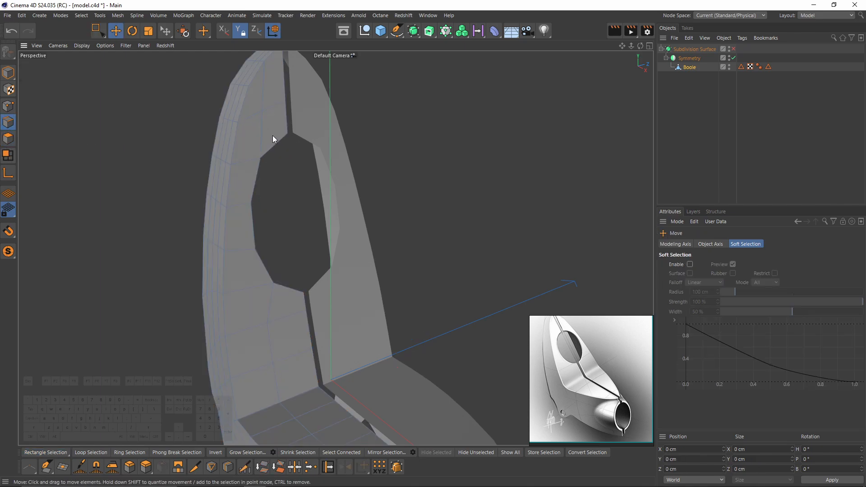
click(273, 146)
ctrl+shift+click(290, 288)
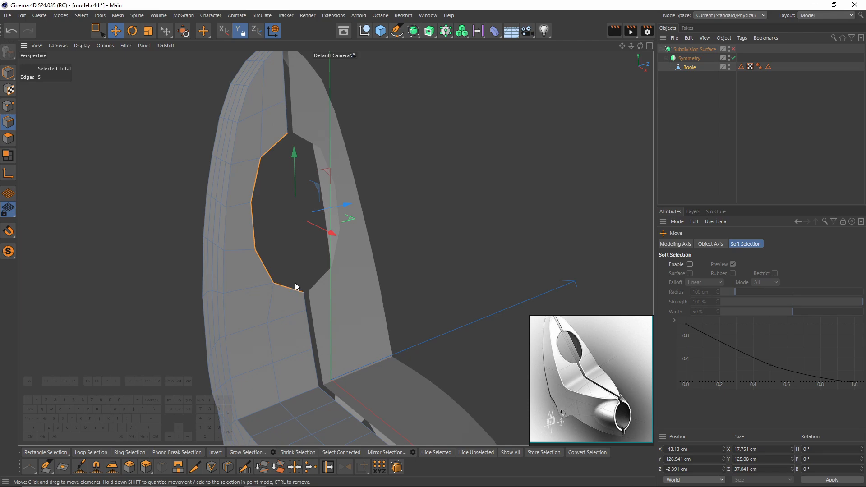
key(m)
key(o)
alt+right_drag(265, 152, 263, 152)
alt+middle_drag(264, 152, 264, 182)
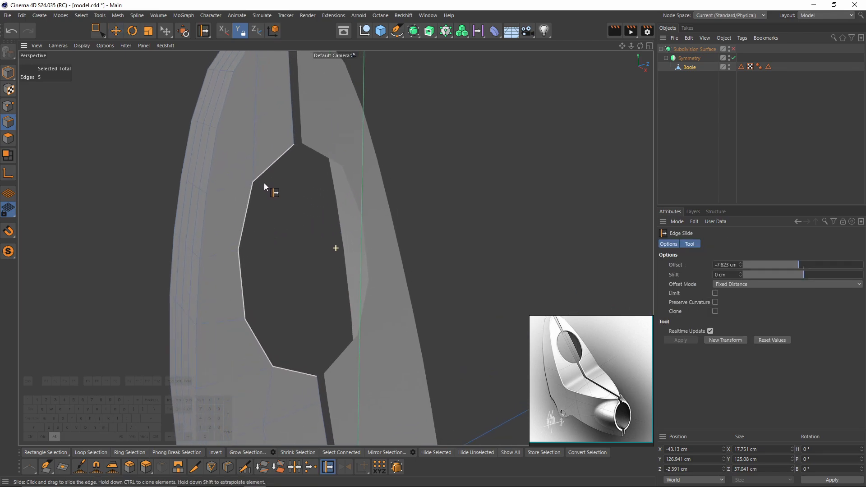
alt+right_drag(264, 183, 262, 182)
scroll(264, 182, down, 1)
alt+middle_drag(270, 180, 281, 155)
alt+scroll(280, 156, down, 2)
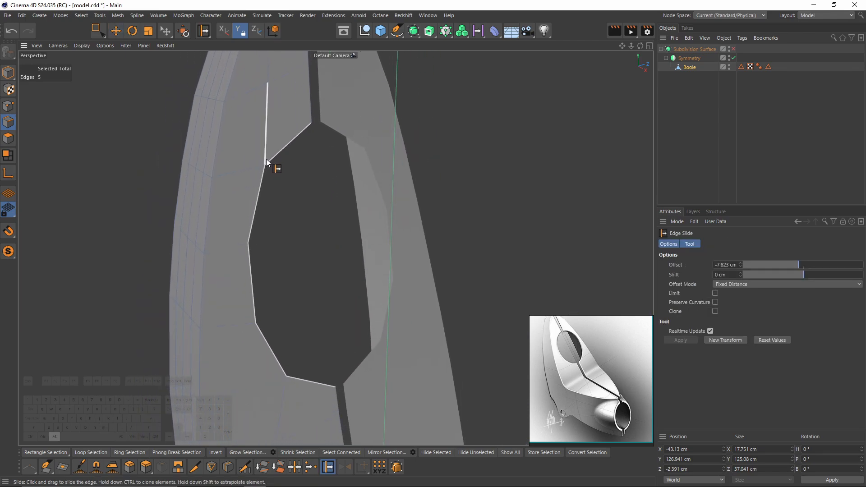
mouse_move(277, 157)
mouse_down()
mouse_move(269, 152)
mouse_move(267, 170)
mouse_up()
- Weld the extra support-loop point at the large hole's upper corner to its neighbouring point
click(5, 110)
scroll(274, 145, up, 2)
key(space)
shift+drag(241, 170, 258, 188)
key(m)
key(q)
click(254, 169)
alt+middle_drag(257, 362, 266, 226)
- Weld the extra support-loop points at the large hole's lower corner and slide the nearby point into place
key(space)
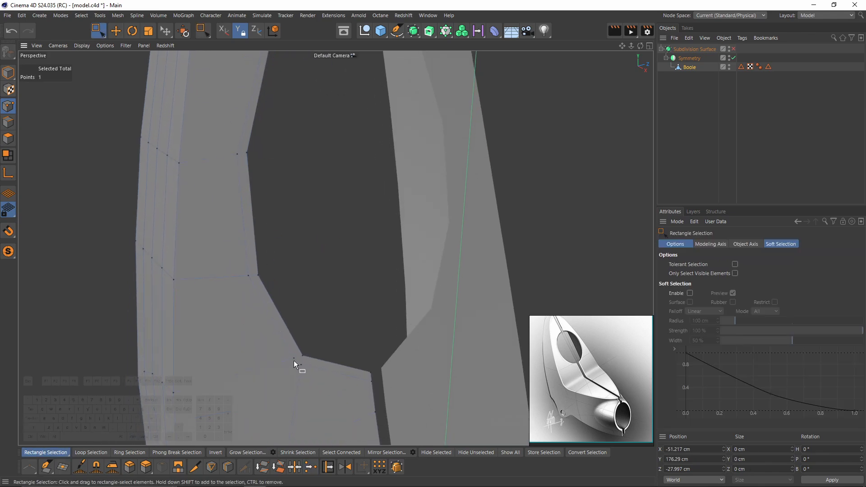
shift+drag(282, 351, 295, 365)
key(space)
click(292, 362)
alt+right_drag(302, 342, 257, 338)
key(m)
key(o)
drag(297, 346, 299, 352)
scroll(299, 351, down, 3)
- Move the corner point at the arm's top end in the Top view to about Z -2.34 cm
alt+drag(299, 298, 308, 217)
key(e)
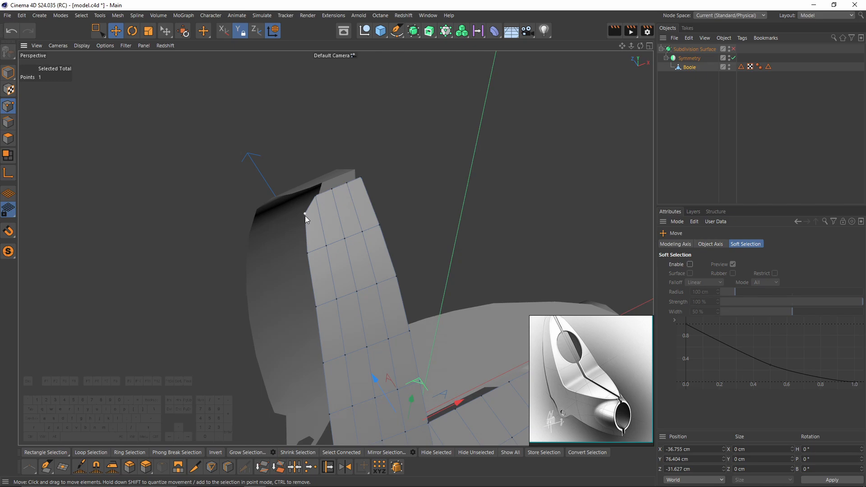
click(305, 213)
middle_click(350, 282)
middle_click(480, 181)
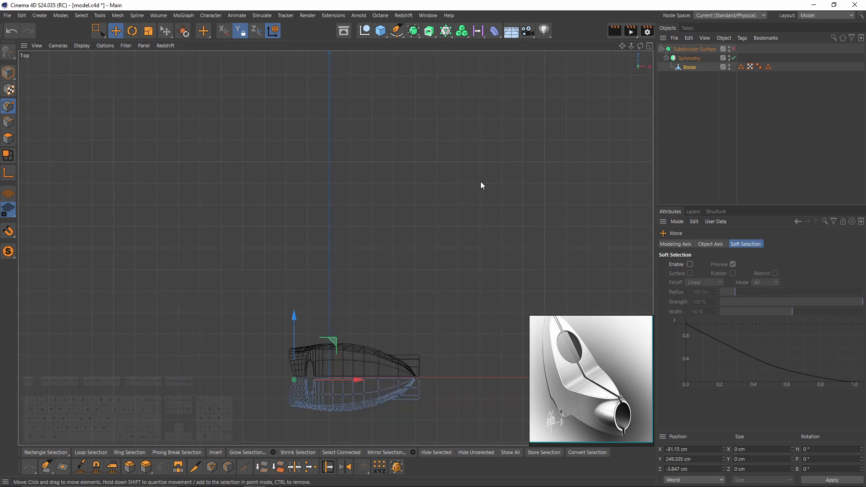
alt+middle_drag(301, 331, 334, 247)
alt+right_drag(334, 247, 351, 95)
alt+middle_drag(301, 429, 325, 254)
alt+right_drag(325, 254, 329, 231)
drag(328, 231, 326, 211)
- Raise the arm's top corner point in the Front view to about Y 252.16 cm
middle_click(336, 232)
middle_click(461, 333)
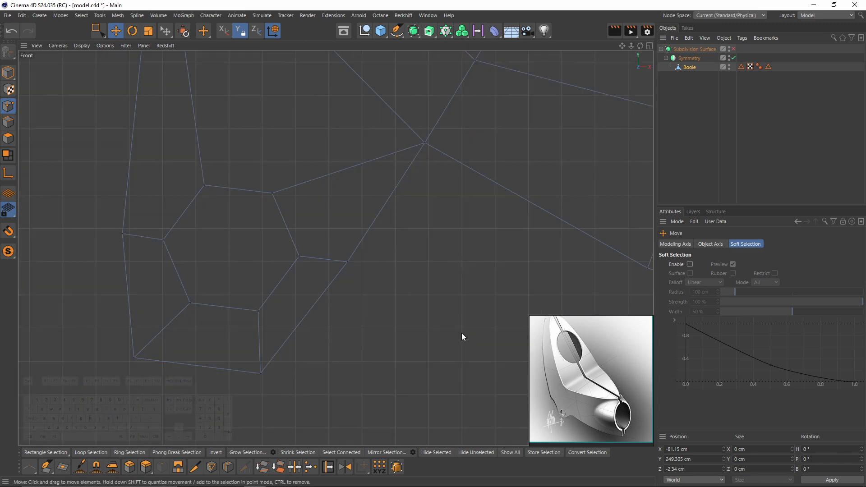
key(s)
alt+right_drag(428, 208, 414, 218)
drag(382, 161, 383, 148)
key(F1)
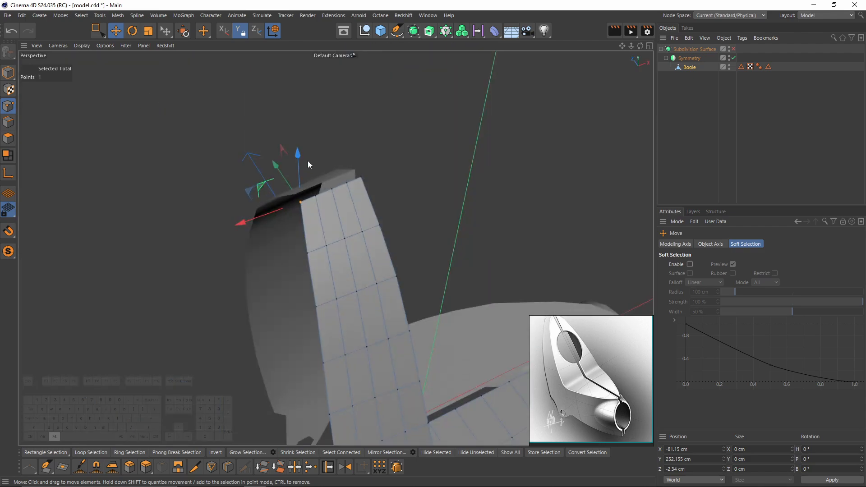
- Extrude all polygons of the body by -4.3 cm with Create Caps enabled to give the shell thickness
alt+drag(308, 161, 333, 137)
click(8, 138)
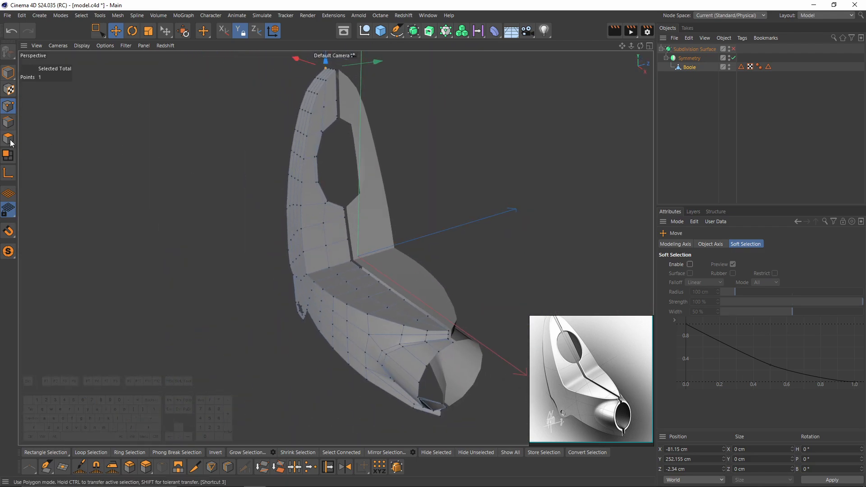
key(ctrl+a)
right_click(492, 230)
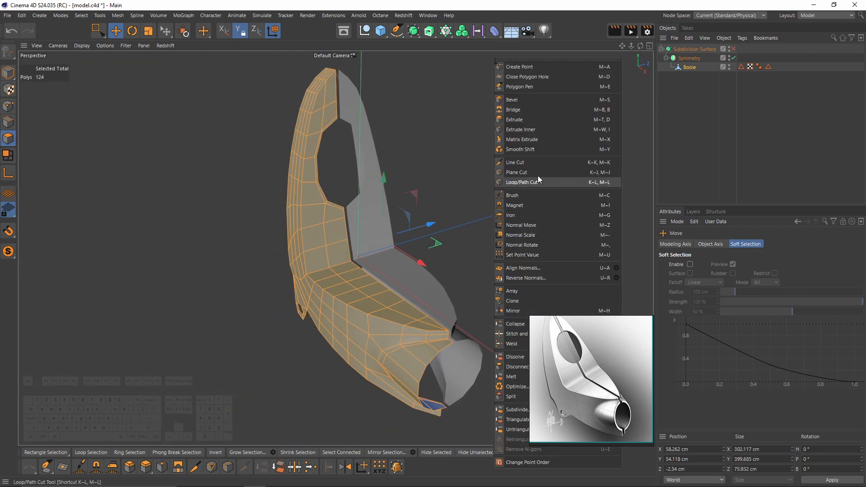
click(520, 119)
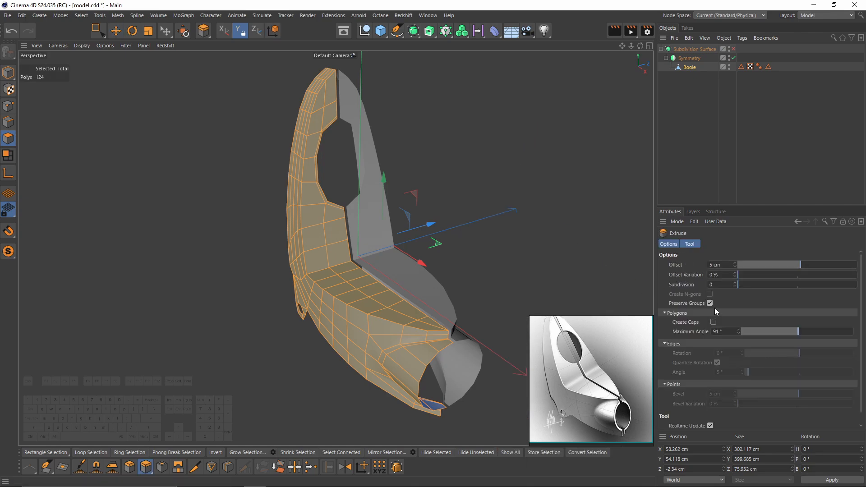
click(714, 322)
alt+drag(401, 296, 313, 265)
drag(374, 307, 357, 308)
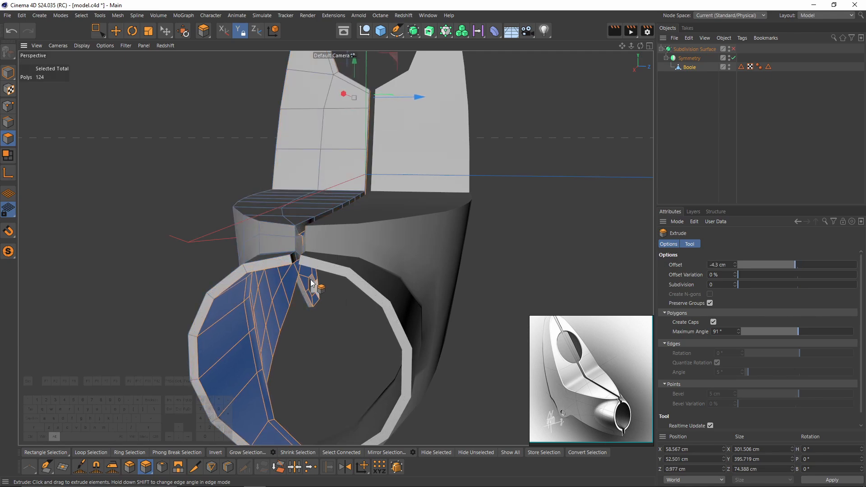
- Inspect the thickened shell around the tube and centre gap, and disable the Symmetry object
alt+drag(311, 280, 305, 163)
alt+right_drag(304, 164, 351, 163)
alt+drag(350, 163, 394, 263)
click(734, 57)
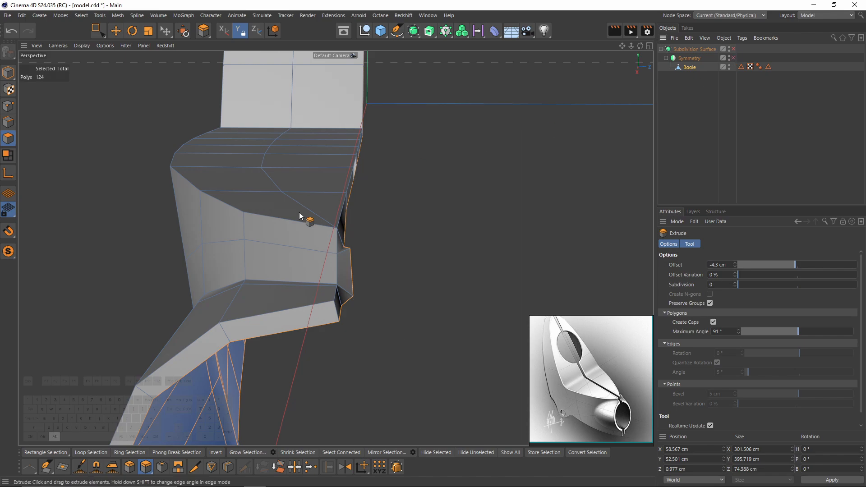
- Select the polygons along the body's centre seam in the Top view and flatten them by setting their Z size to 0 cm
alt+drag(298, 213, 429, 188)
key(F2)
scroll(452, 186, down, 4)
key(0)
scroll(450, 186, down, 3)
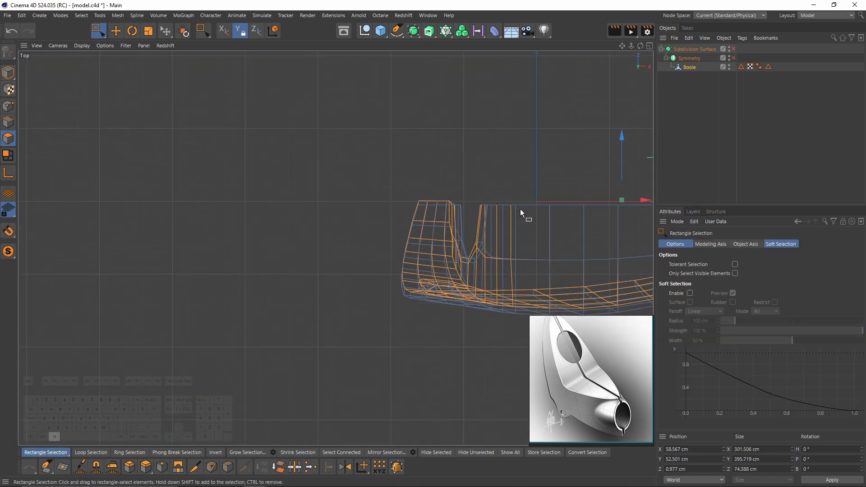
alt+middle_drag(520, 209, 333, 221)
drag(159, 123, 500, 207)
alt+middle_drag(353, 181, 273, 195)
scroll(212, 175, down, 2)
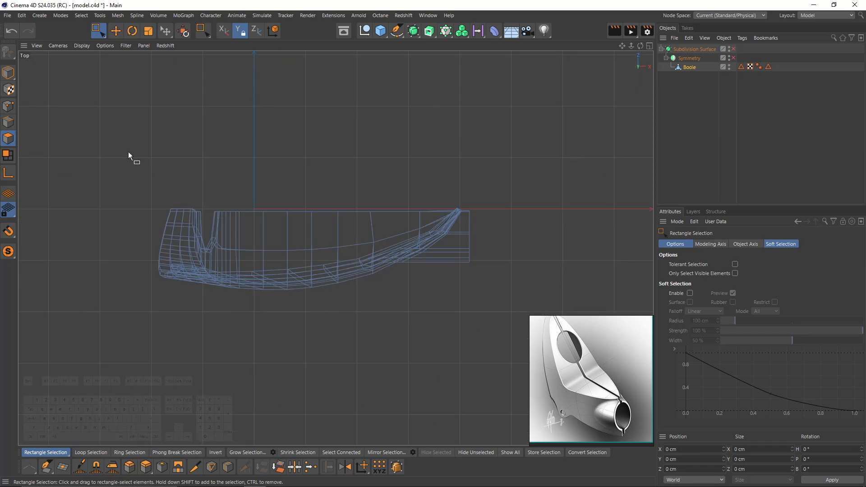
drag(122, 147, 521, 219)
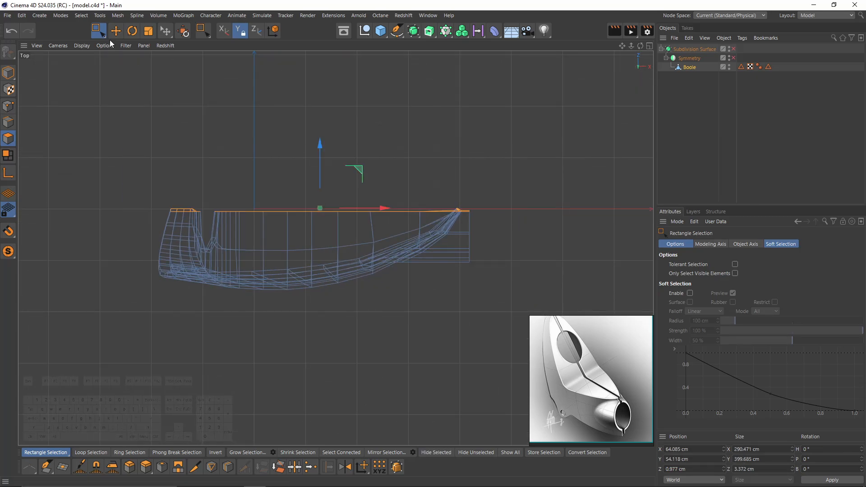
click(97, 30)
click(136, 59)
drag(153, 168, 550, 214)
middle_click(446, 192)
middle_click(300, 194)
alt+drag(299, 194, 361, 311)
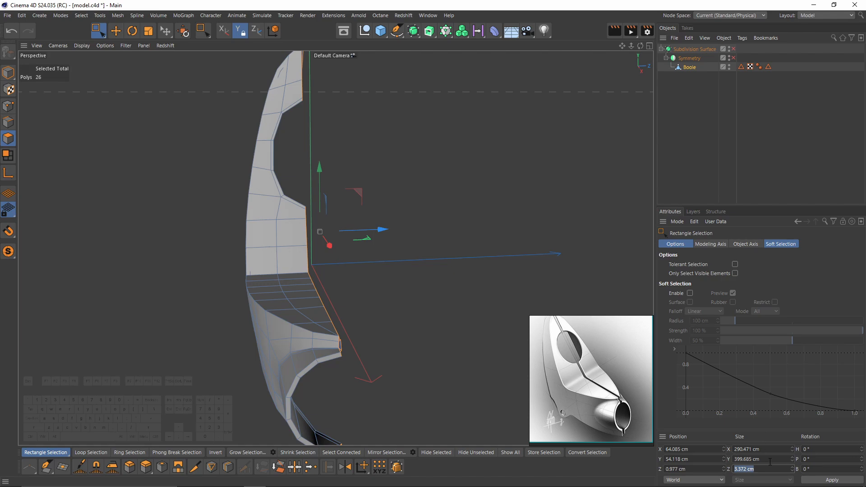
text(0)
key(Return)
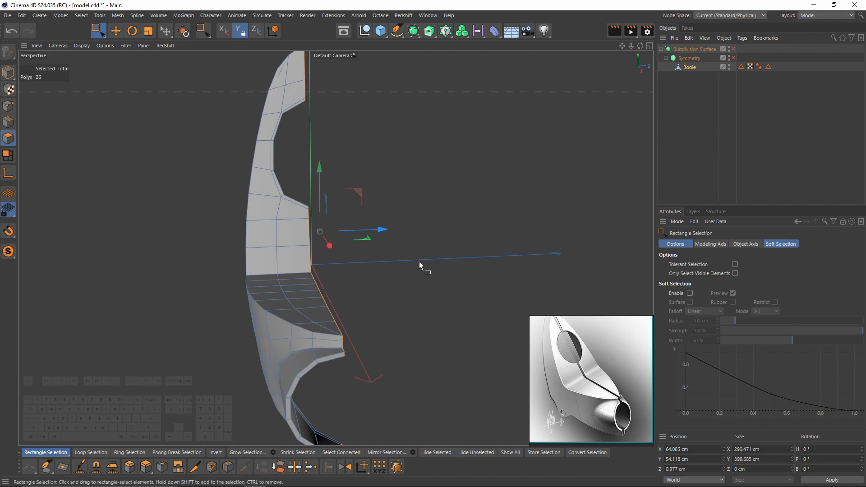
- Enable Symmetry to check the closed halves, and shift the flattened seam polygons to Z -1.581 cm to open the centre gap
mouse_move(370, 266)
alt+mouse_down()
mouse_move(361, 274)
mouse_move(378, 247)
mouse_move(369, 251)
mouse_move(375, 260)
alt+mouse_up()
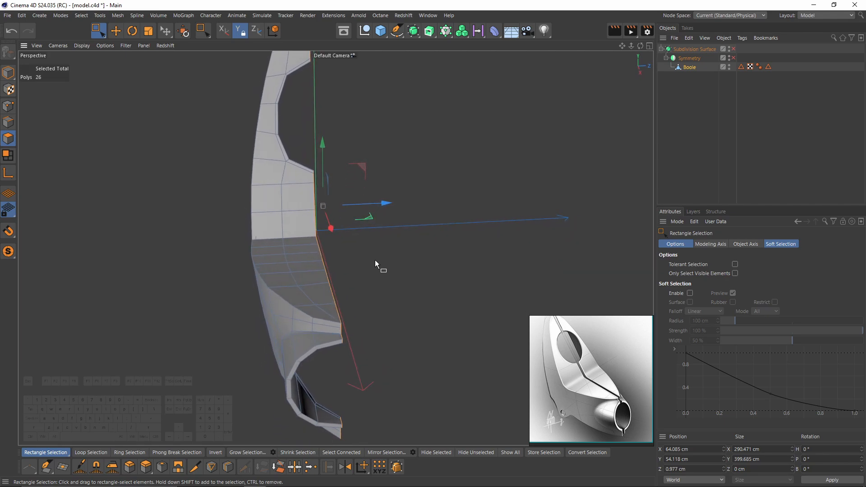
click(733, 59)
alt+drag(417, 191, 380, 212)
alt+middle_drag(344, 294, 347, 245)
alt+right_drag(347, 248, 382, 233)
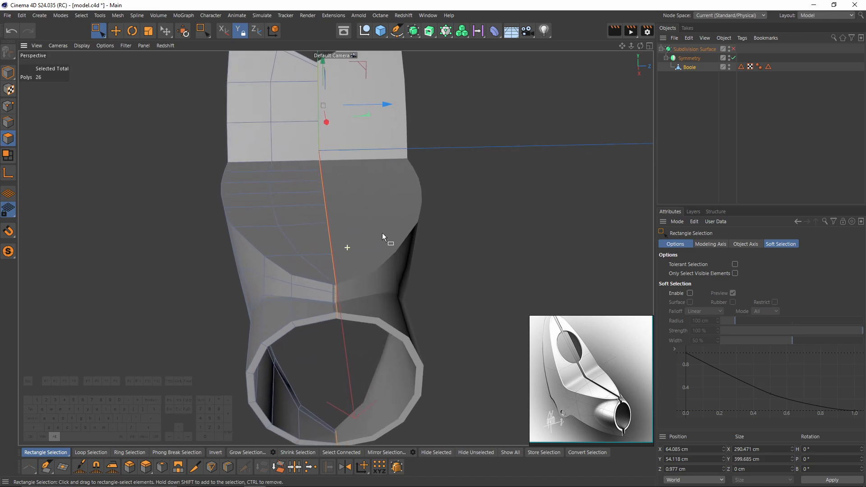
alt+drag(382, 233, 341, 178)
- Add a support loop cut parallel to the centre seam on the arm at an offset of about 81.1%
key(q)
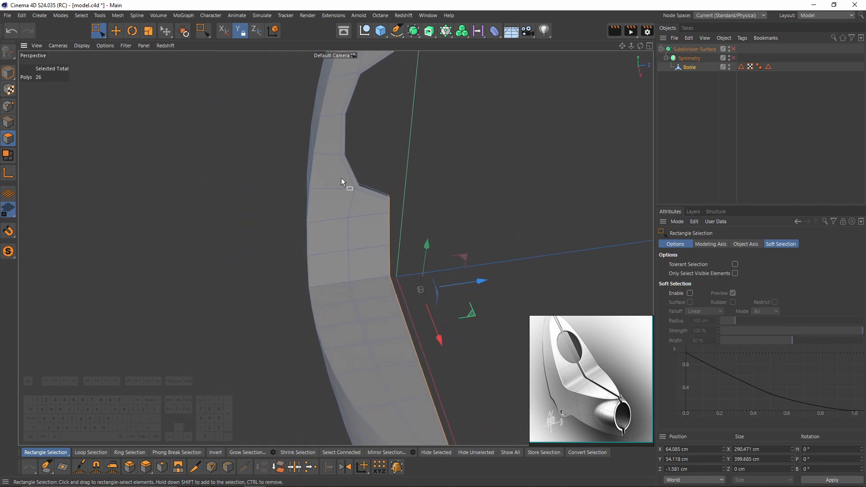
key(k)
key(l)
scroll(405, 191, down, 2)
alt+middle_drag(433, 343, 402, 205)
key(q)
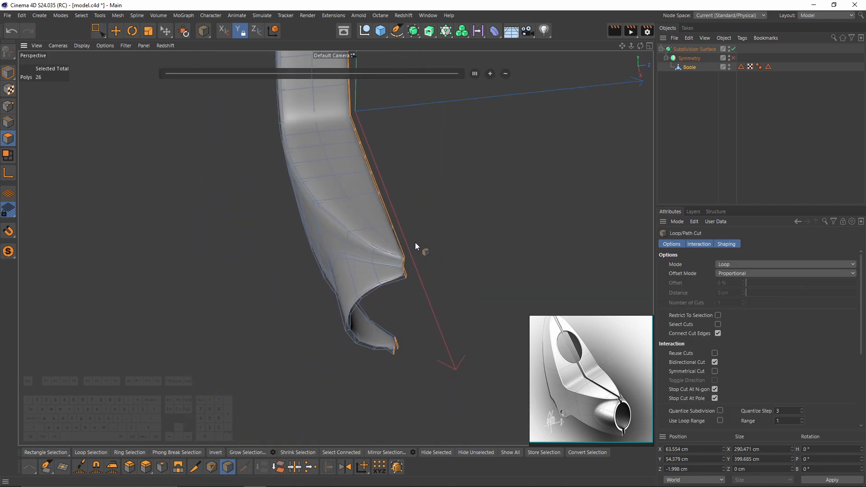
alt+drag(395, 254, 392, 214)
alt+middle_drag(393, 213, 392, 267)
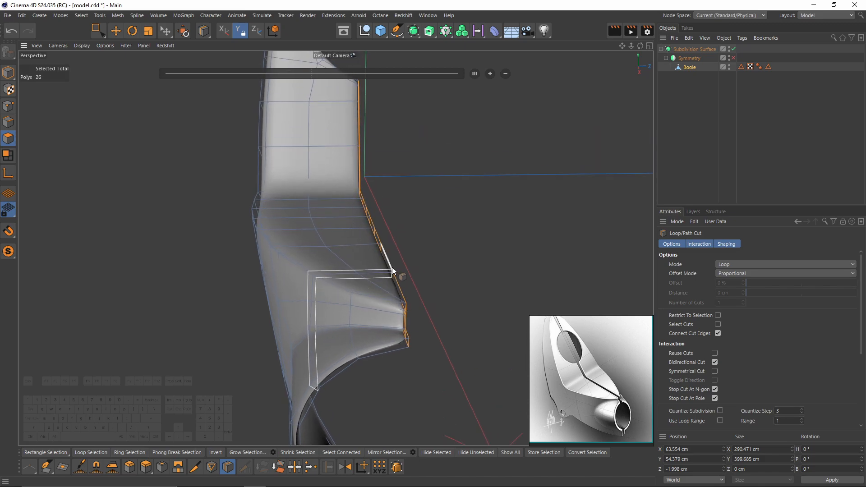
key(q)
alt+drag(400, 284, 385, 257)
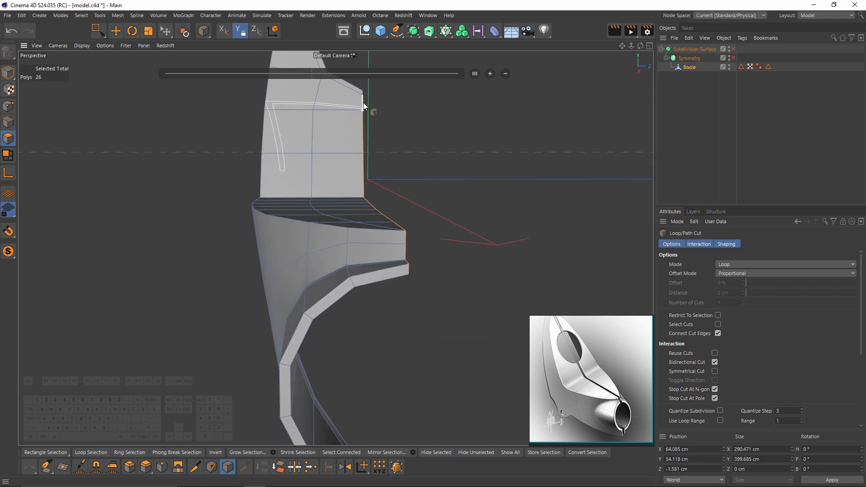
alt+drag(358, 110, 340, 131)
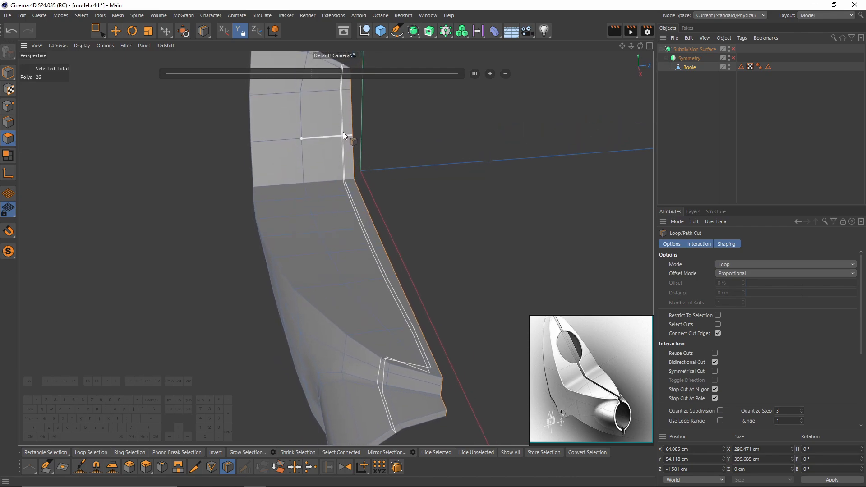
click(343, 132)
- Select the stray loop-cut edges that turn away from the seam around the tube neck and its rim, and remove them
alt+drag(388, 340, 367, 262)
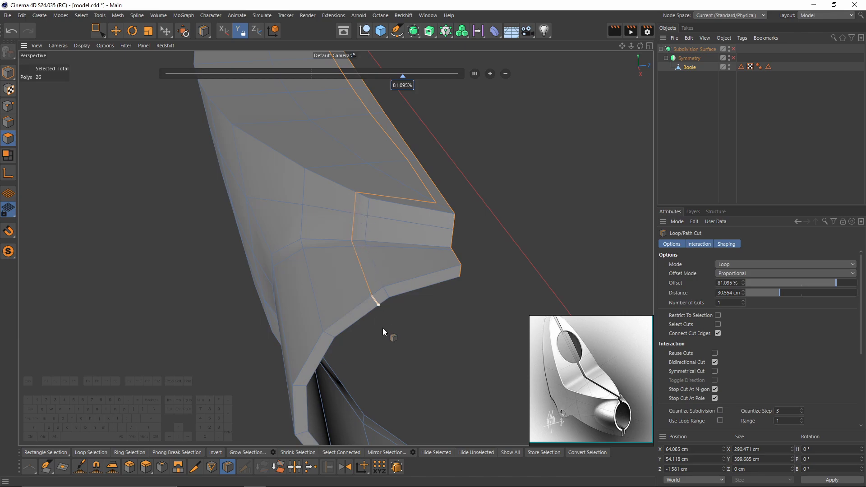
alt+drag(415, 239, 462, 199)
key(e)
scroll(454, 290, up, 5)
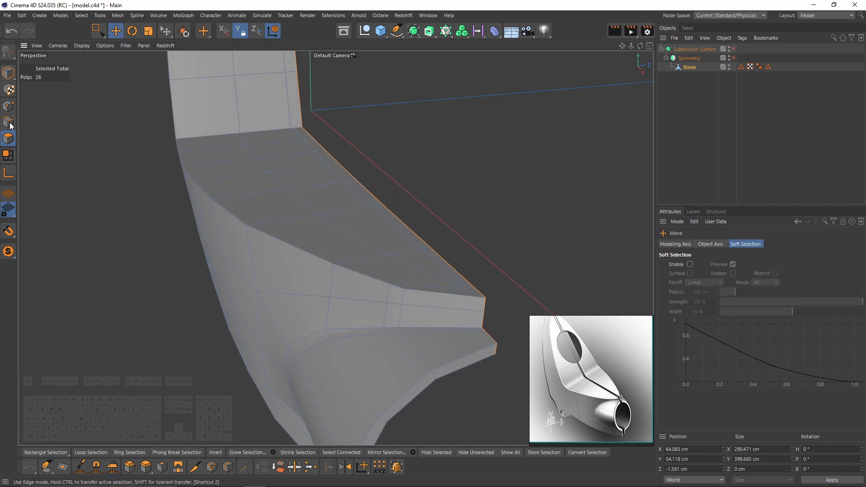
click(8, 123)
click(434, 287)
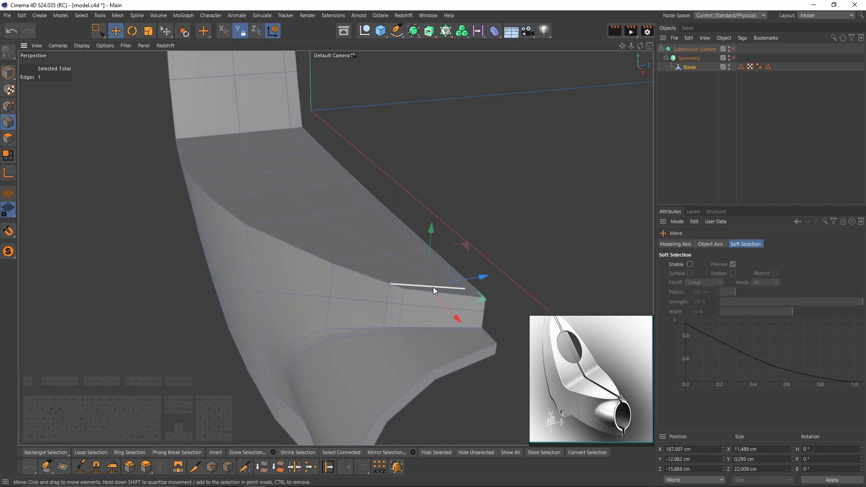
shift+click(391, 296)
shift+click(383, 315)
alt+drag(387, 329, 313, 288)
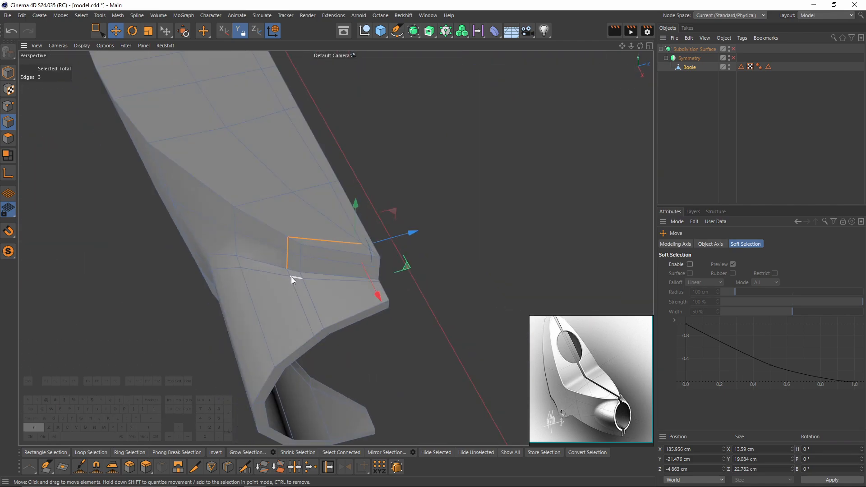
shift+click(299, 293)
shift+click(332, 339)
alt+drag(331, 339, 212, 219)
shift+click(390, 330)
shift+click(397, 271)
alt+drag(397, 272, 442, 265)
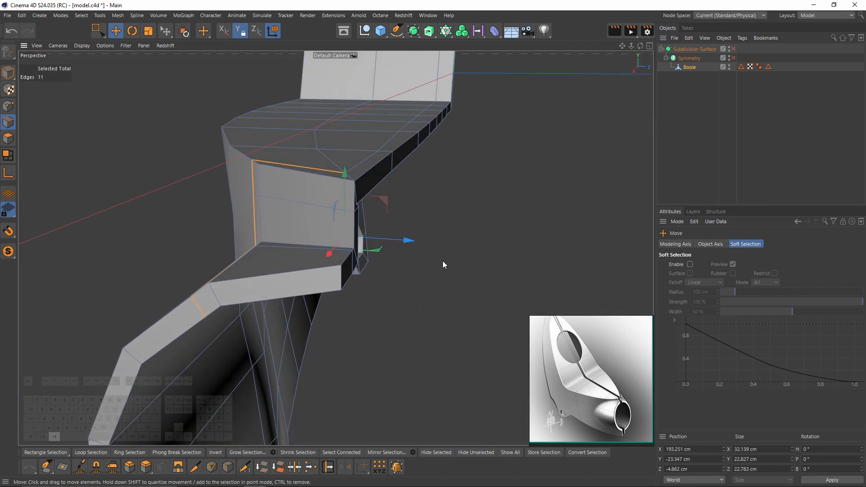
right_click(461, 211)
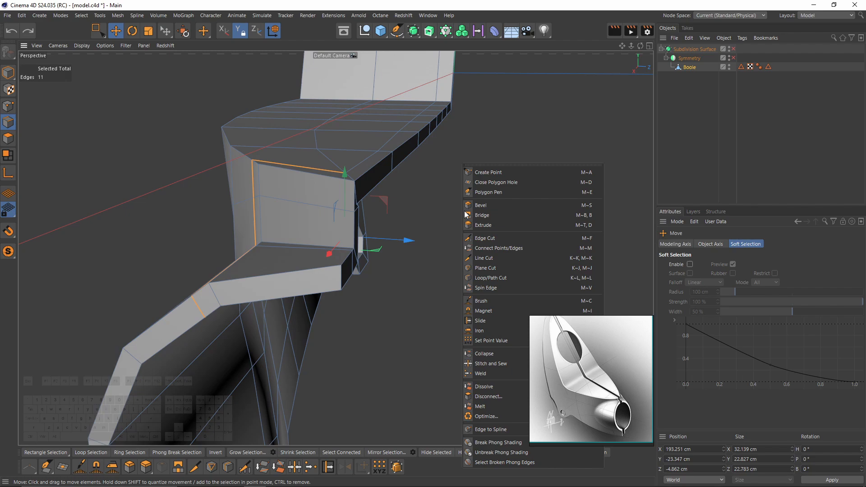
click(504, 380)
- Line-cut from the end of the seam's support loop down over the step and the tube rim to the tube's inner surface
scroll(235, 251, up, 5)
alt+drag(235, 251, 326, 182)
click(9, 107)
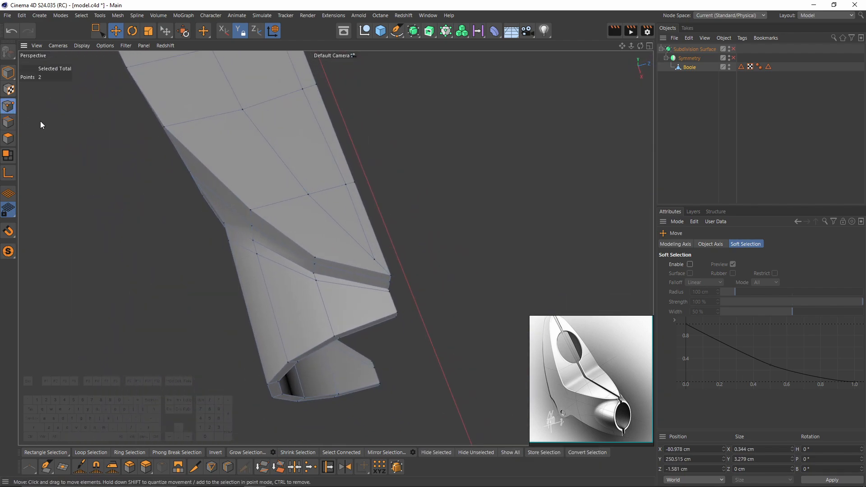
right_click(354, 256)
click(371, 260)
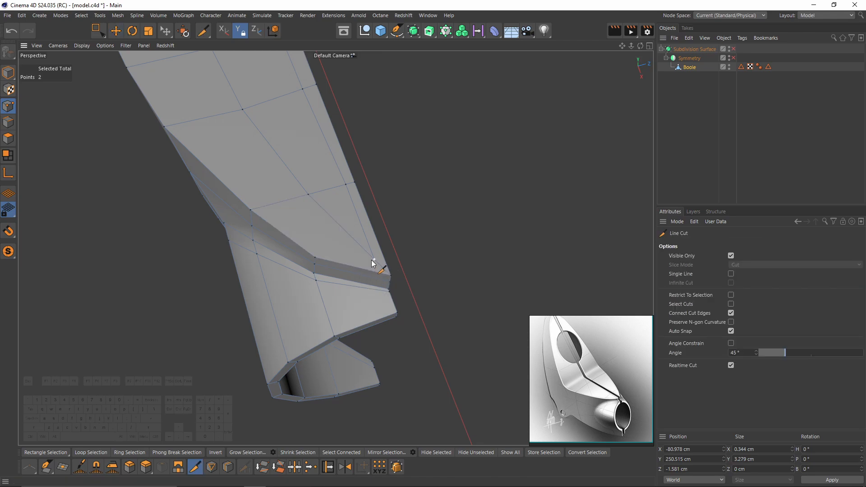
click(373, 259)
alt+drag(383, 272, 305, 216)
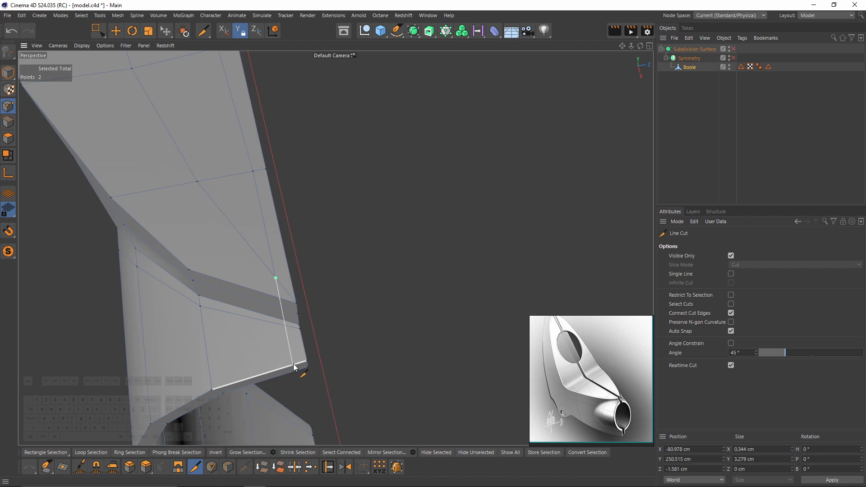
alt+drag(296, 375, 196, 98)
alt+right_drag(196, 98, 247, 145)
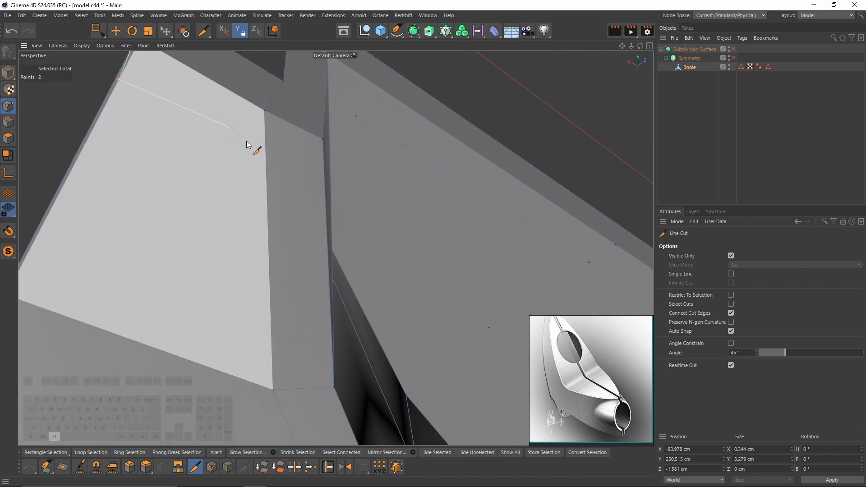
click(326, 178)
- Continue the support cut inside the tube up the inner step wall to its upper edge beside the seam
alt+right_drag(326, 177, 275, 199)
mouse_move(275, 198)
alt+mouse_down()
mouse_move(294, 181)
mouse_move(284, 196)
alt+mouse_up()
scroll(282, 198, up, 2)
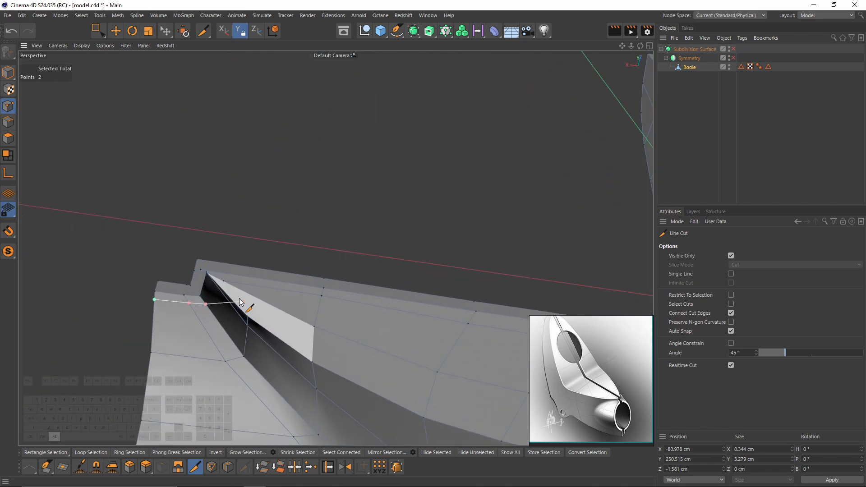
scroll(215, 288, up, 5)
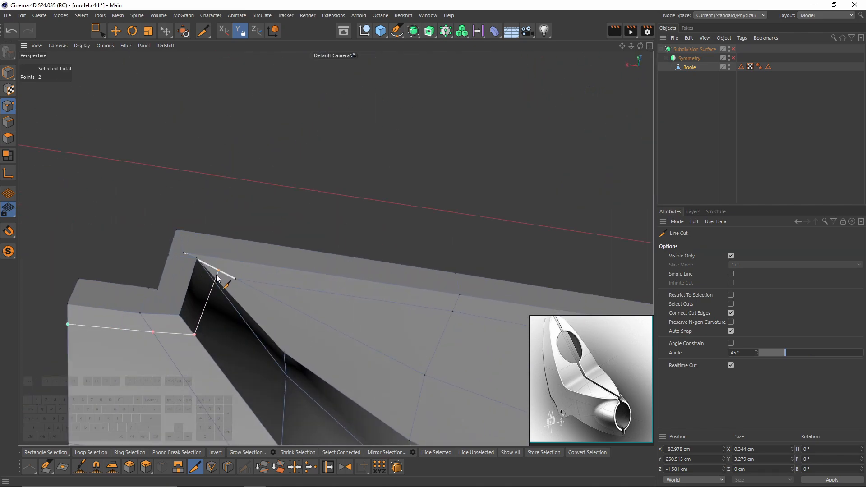
click(217, 279)
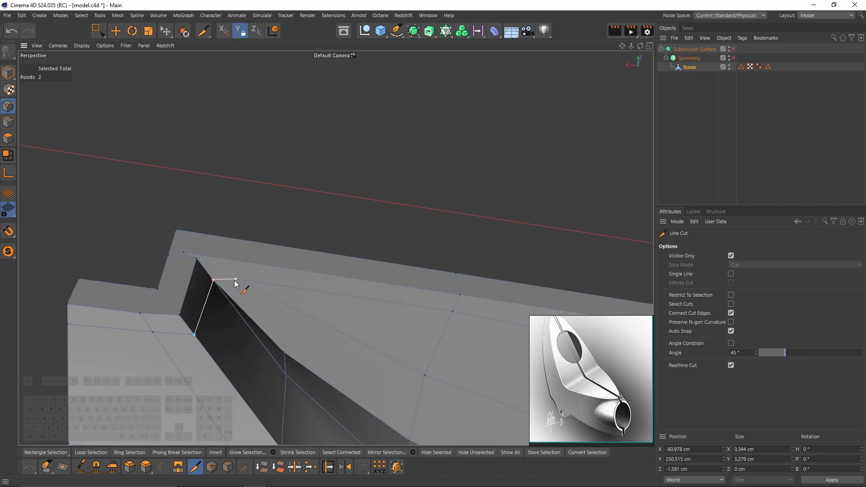
- Slide the point at the upper end of the inner step wall along its edge into the seam corner
key(m)
key(o)
drag(196, 265, 197, 256)
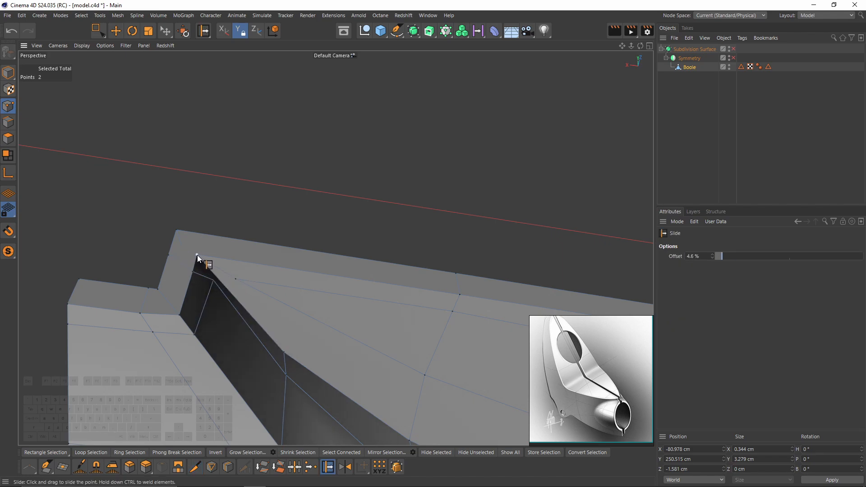
- Cut a short edge from the support loop to the inner wall's upper edge and slide the neighbouring loop point onto it
key(m)
key(k)
click(210, 289)
click(216, 278)
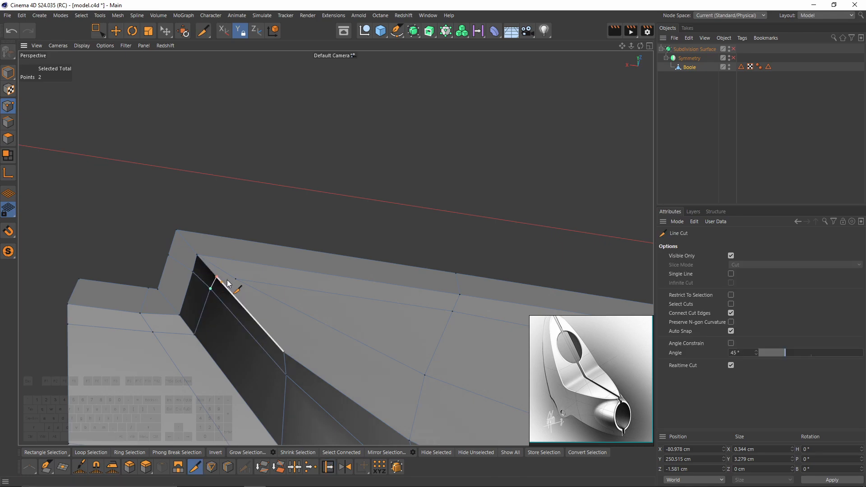
key(m)
key(o)
alt+drag(237, 283, 344, 311)
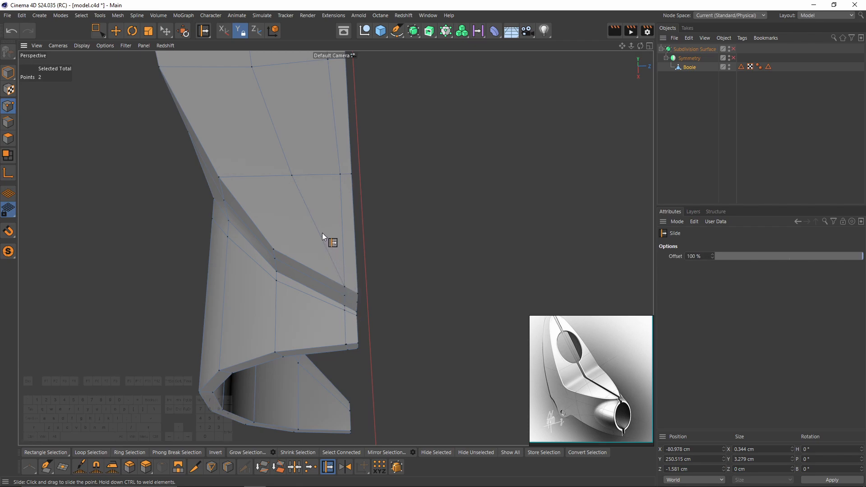
- Cut an edge from the step's outer corner point to the arm's middle edge and slide the new point along that edge
key(k)
key(k)
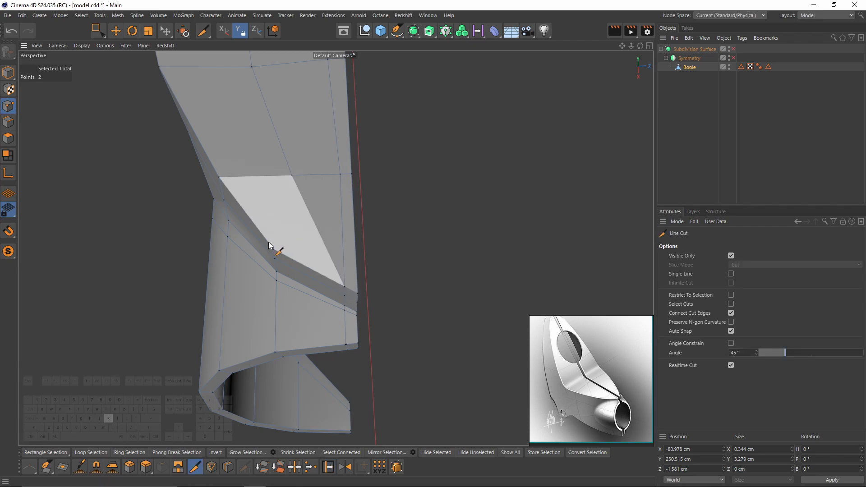
click(274, 249)
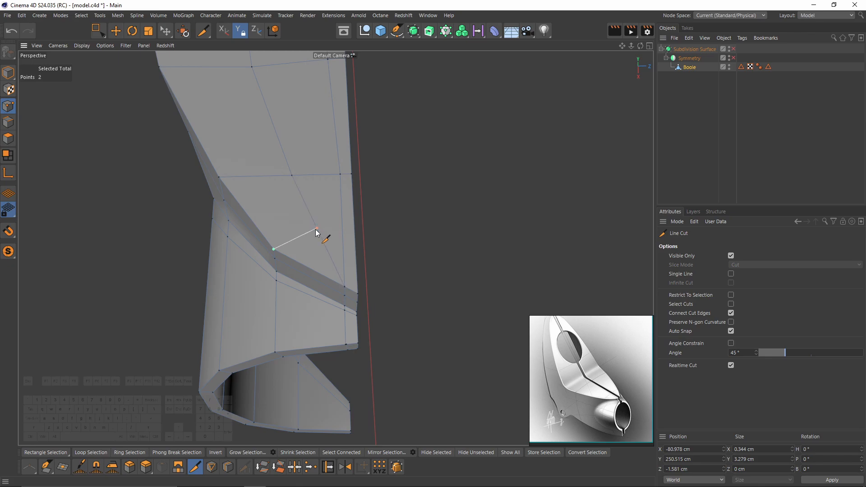
click(315, 229)
key(m)
key(o)
drag(315, 226, 223, 199)
- Cut the matching edge from the step corner to the middle edge on the shell's inner side and slide its new point
key(k)
key(k)
scroll(204, 171, up, 5)
alt+drag(204, 171, 245, 173)
key(m)
key(o)
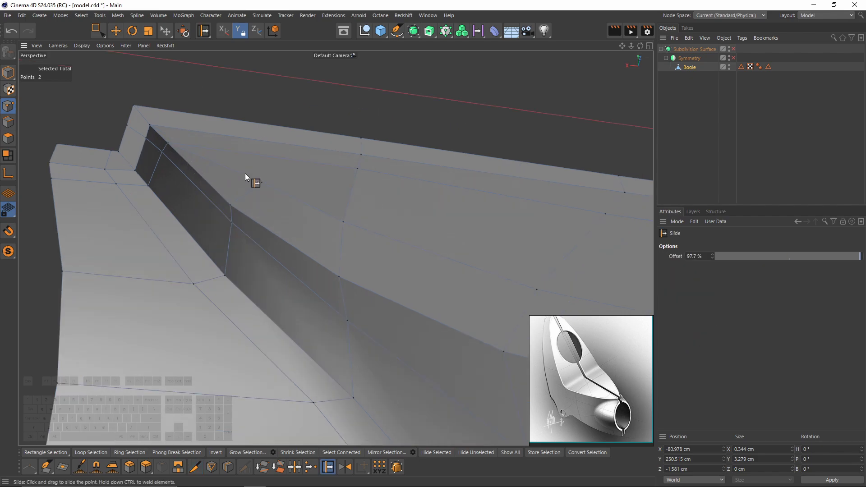
alt+middle_drag(245, 174, 269, 188)
alt+drag(319, 191, 460, 321)
alt+middle_drag(460, 320, 427, 314)
alt+right_drag(427, 314, 417, 296)
alt+middle_drag(417, 296, 334, 248)
alt+right_drag(334, 248, 397, 331)
alt+middle_drag(396, 331, 373, 290)
- Line-cut an edge from the arm's middle point beside the step corner across to the centre seam edge
key(k)
key(k)
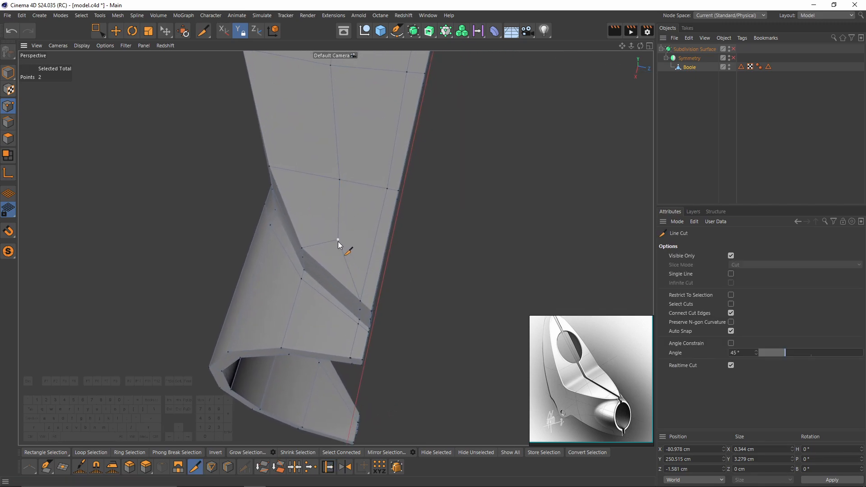
click(338, 240)
click(379, 281)
- Cut the matching edge on the shell's other side, from the seam edge to the middle point, undoing the misplaced line first
alt+drag(378, 282, 199, 189)
alt+middle_drag(199, 193, 236, 184)
alt+right_drag(236, 183, 251, 205)
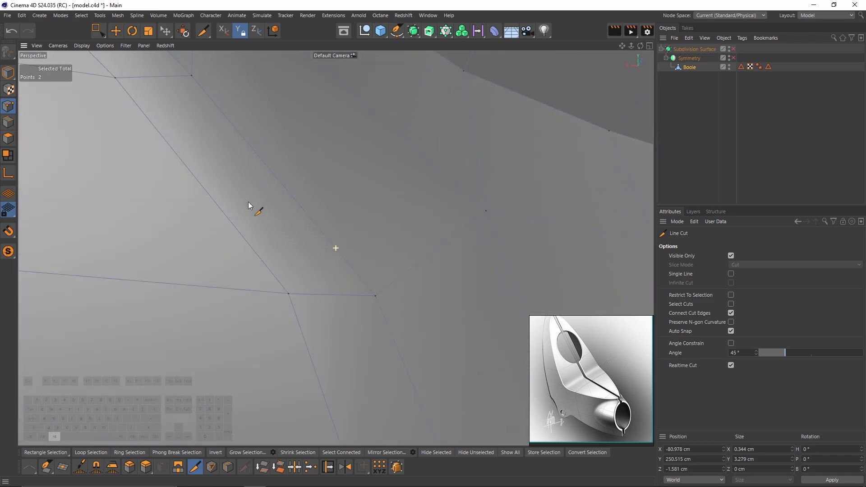
alt+drag(252, 205, 253, 239)
alt+middle_drag(253, 240, 244, 203)
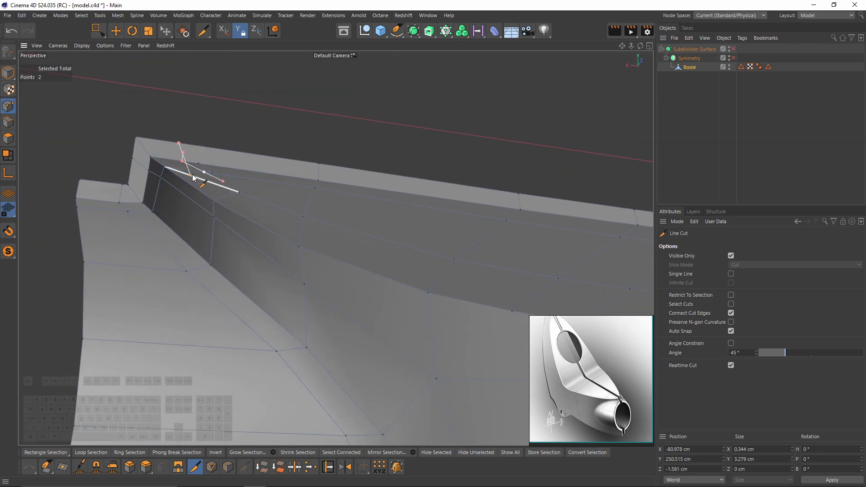
key(ctrl+z)
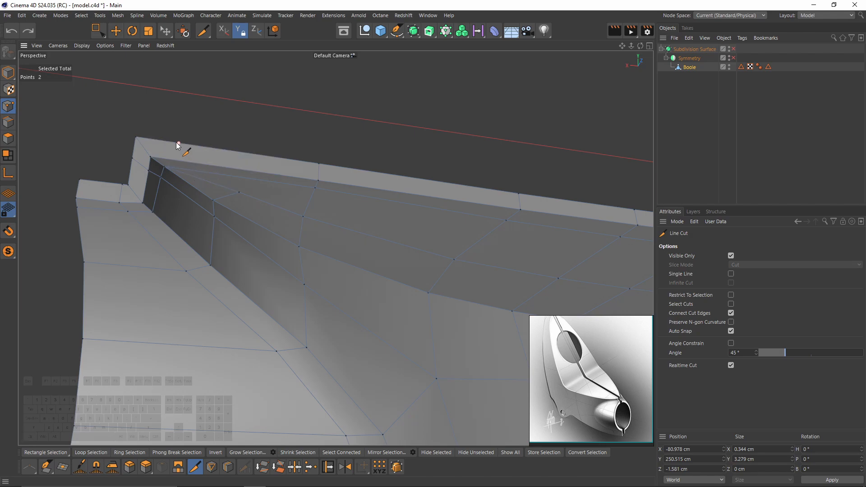
click(241, 194)
- Dissolve the old diagonal edges running from the middle point to the step corner on both sides of the shell
click(7, 122)
key(e)
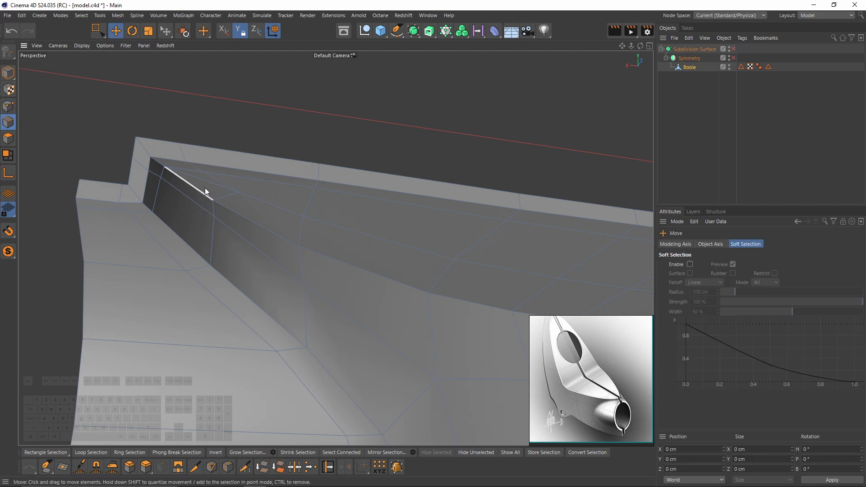
click(205, 184)
alt+drag(282, 208, 339, 282)
click(315, 278)
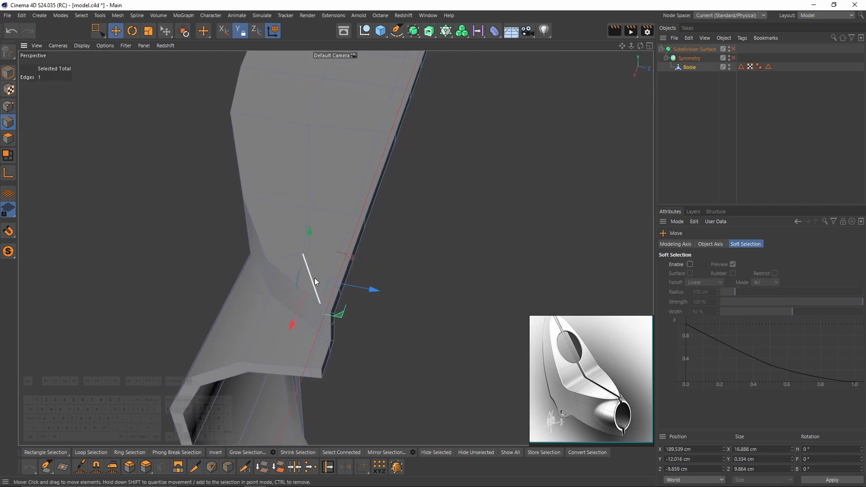
key(m)
key(n)
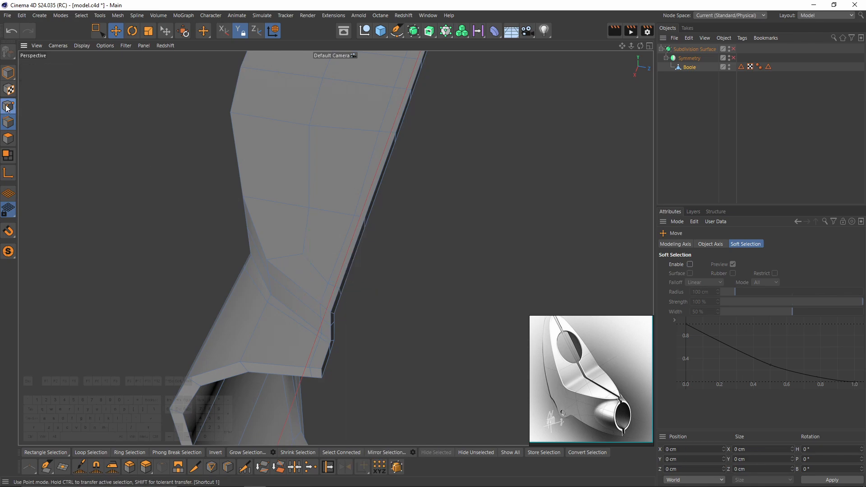
- Slide the point on the arm's middle edge above the step by 18.5% and check the smoothed surface
click(8, 107)
key(m)
key(o)
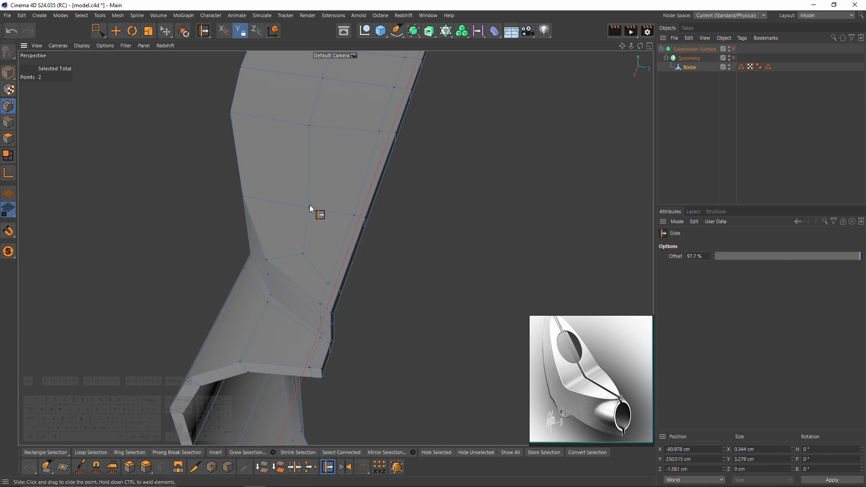
scroll(310, 225, down, 5)
drag(301, 207, 335, 208)
key(q)
click(516, 200)
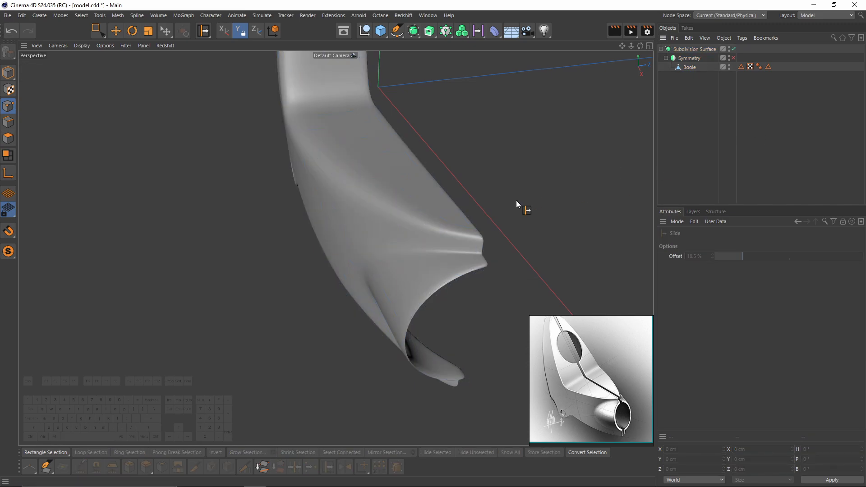
alt+drag(516, 201, 453, 206)
key(q)
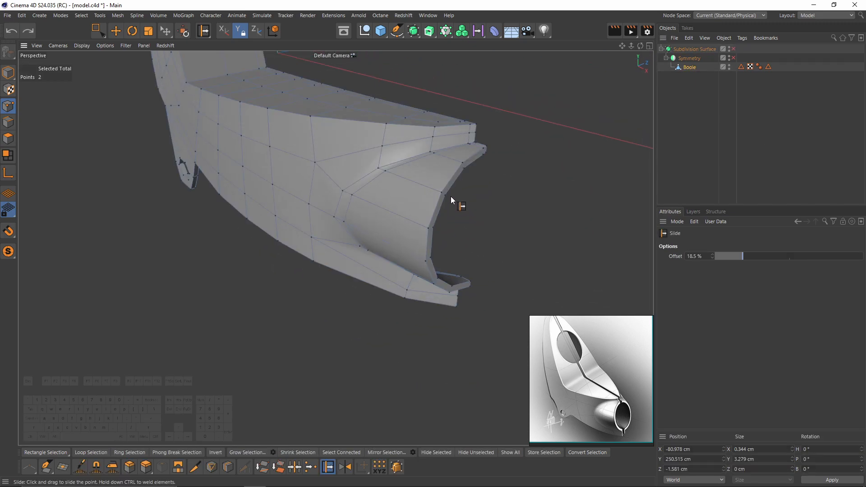
- Try a support loop at 91.046% beside the centre seam where it meets the arm's large hole
key(k)
key(l)
key(q)
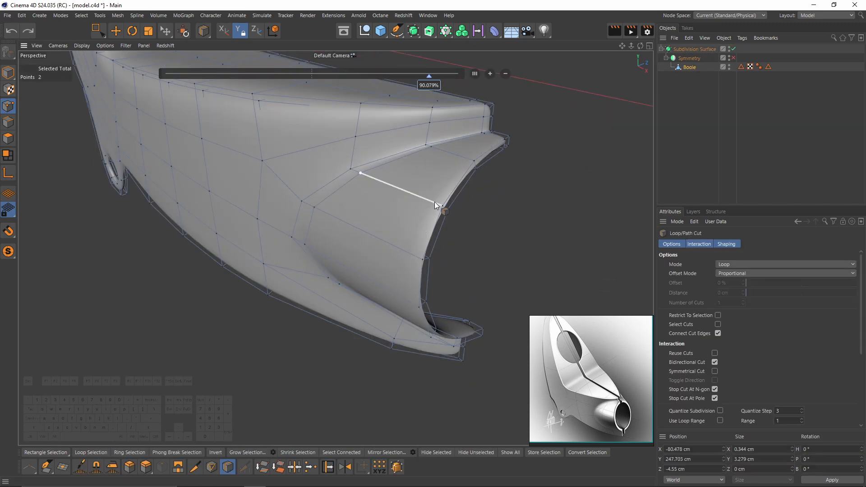
alt+drag(434, 203, 405, 264)
key(q)
click(405, 265)
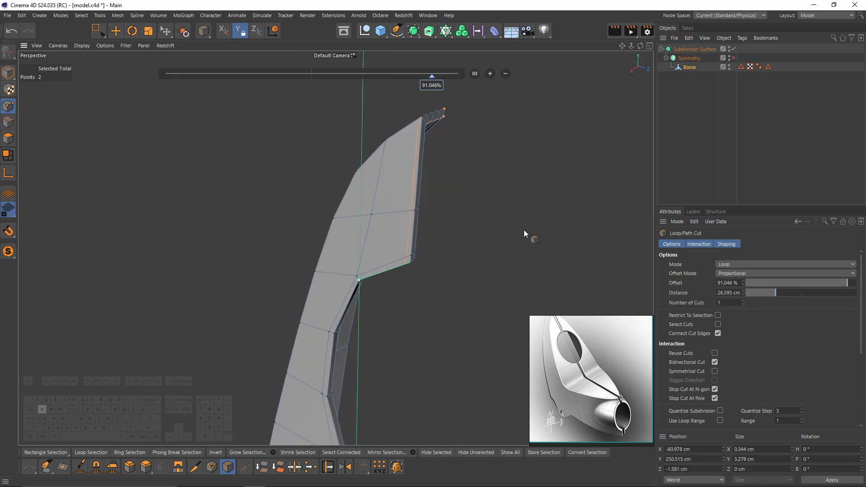
key(q)
click(524, 229)
alt+drag(415, 169, 243, 190)
key(ctrl+z)
key(ctrl+z)
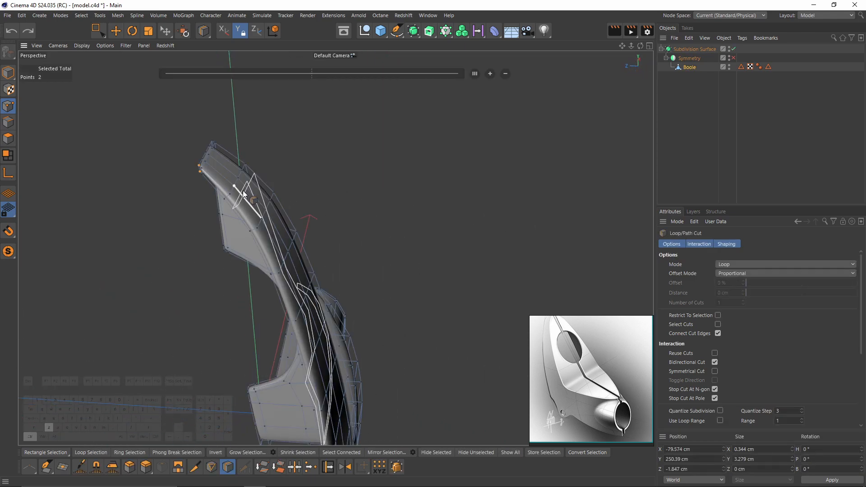
- Select the polygons of the mounting tab's face around its hexagonal hole
mouse_move(280, 225)
alt+mouse_down()
mouse_move(214, 214)
mouse_move(279, 142)
mouse_move(272, 140)
mouse_move(272, 257)
mouse_move(276, 193)
mouse_move(286, 204)
mouse_move(255, 218)
mouse_move(253, 257)
mouse_move(279, 174)
mouse_move(296, 228)
alt+mouse_up()
alt+middle_drag(297, 228, 285, 329)
click(11, 139)
key(e)
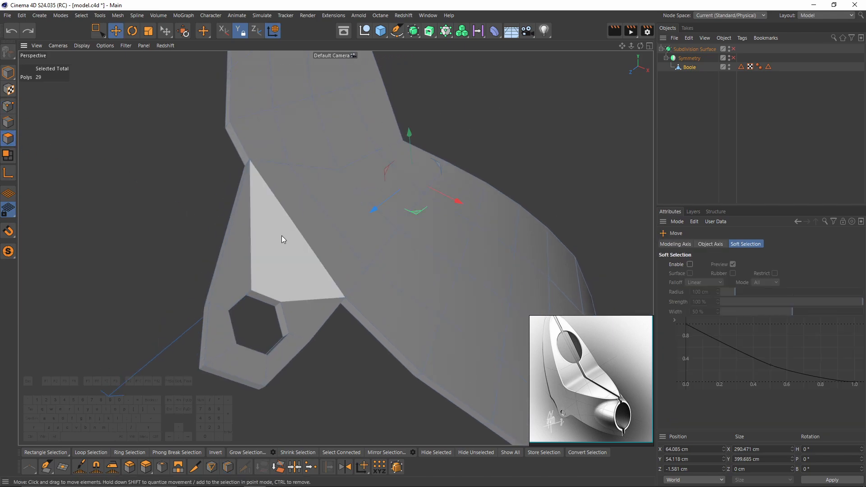
right_drag(282, 235, 212, 314)
mouse_move(212, 314)
mouse_down()
mouse_move(299, 311)
mouse_move(291, 270)
mouse_up()
- Cut a support loop at 14.16% on the body, parallel to the edge where the mounting tab joins it
key(k)
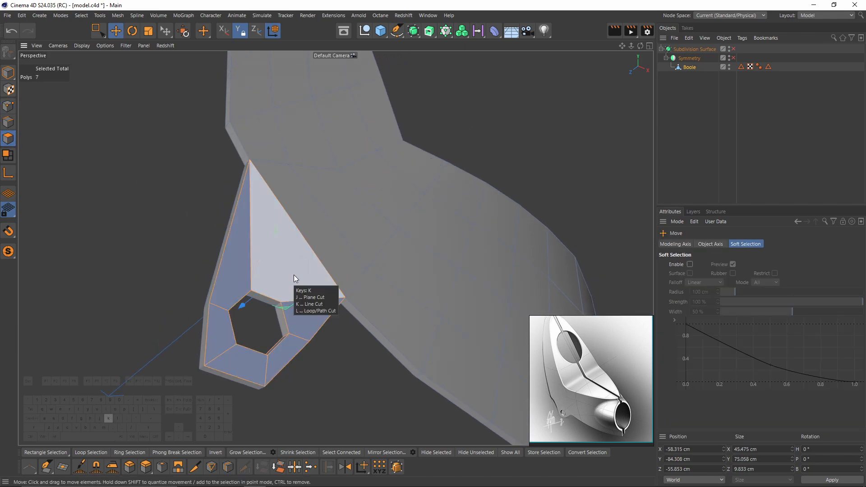
key(l)
alt+drag(255, 158, 263, 197)
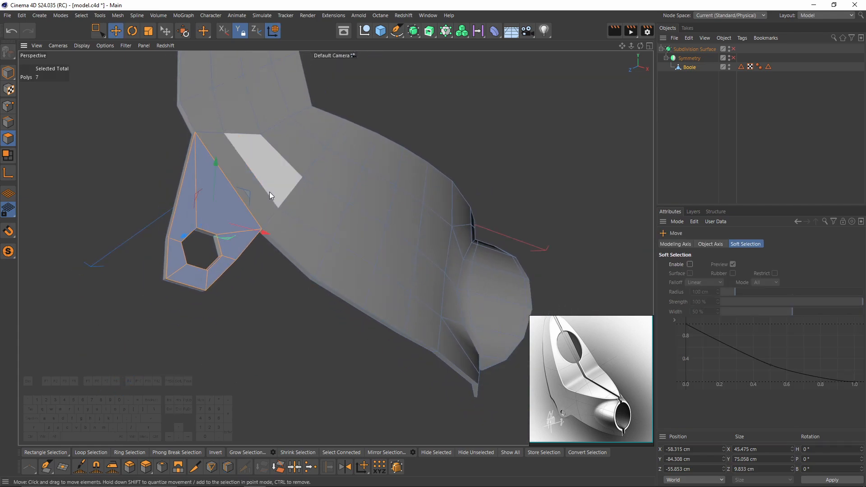
alt+drag(202, 134, 285, 194)
alt+middle_drag(283, 197, 303, 226)
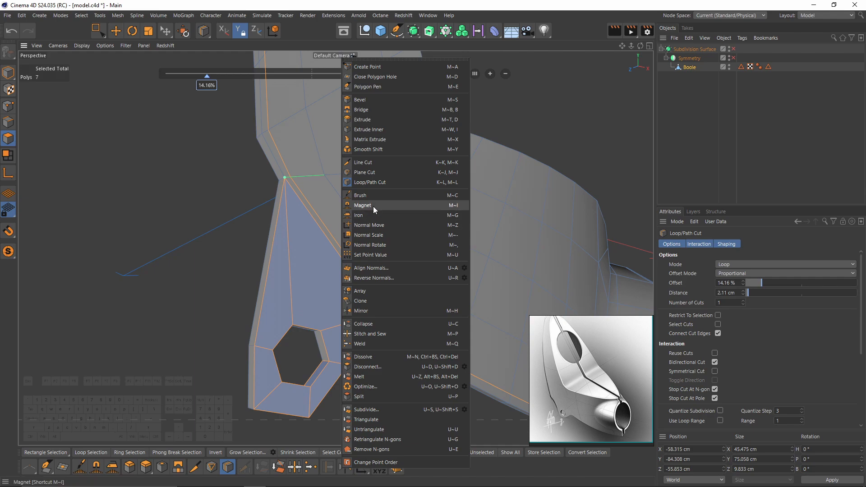
- Line-cut a support edge just inside the mounting tab's outline, from its upper corner around the hole to the body junction
click(365, 163)
scroll(296, 179, up, 4)
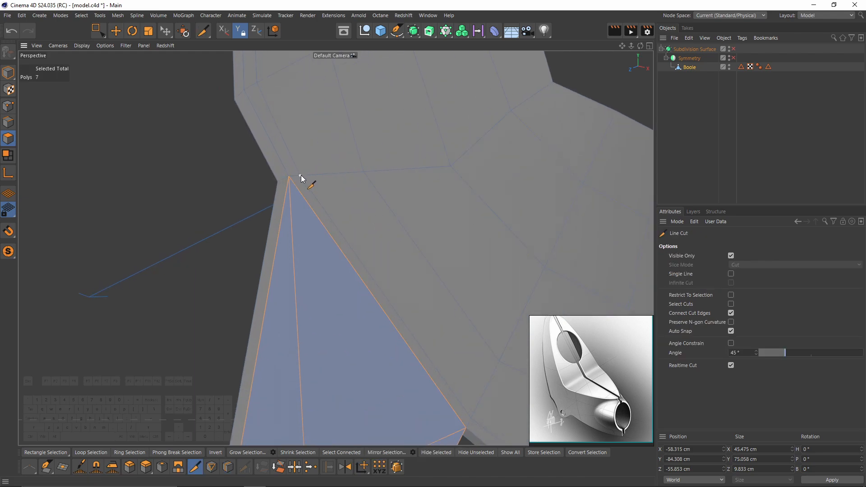
click(299, 191)
alt+middle_drag(291, 235, 291, 128)
scroll(288, 140, down, 3)
alt+middle_drag(279, 216, 278, 150)
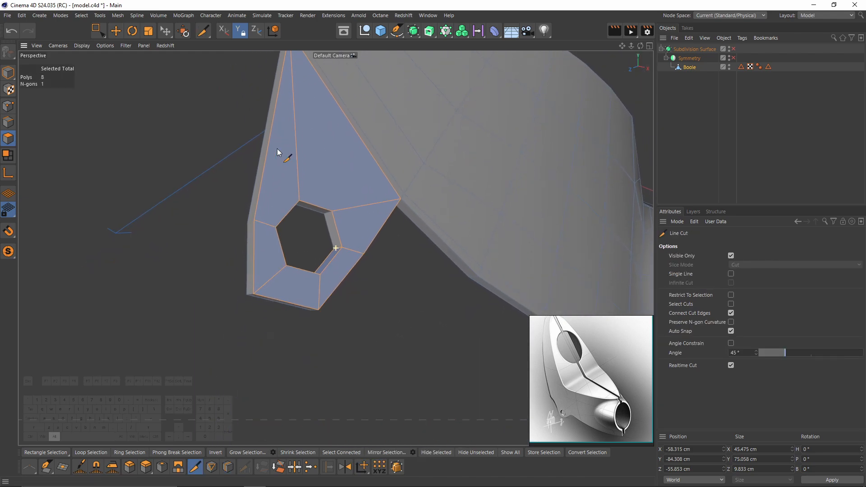
scroll(258, 225, up, 4)
click(251, 360)
click(362, 379)
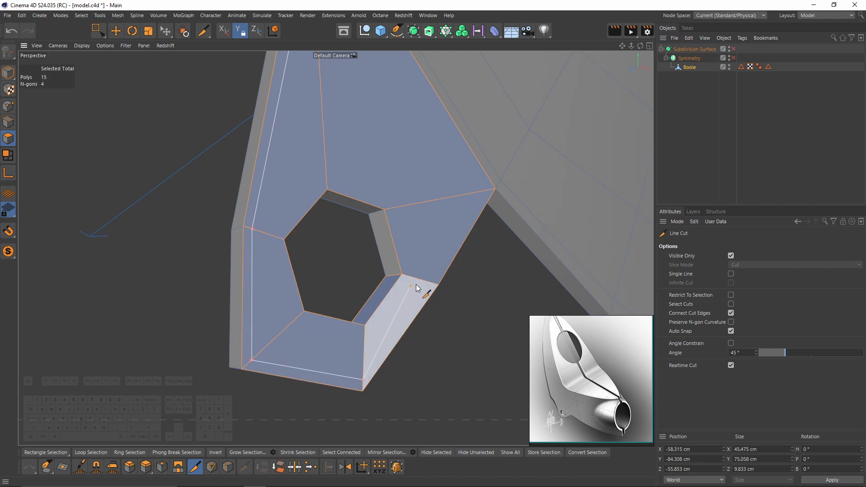
click(430, 282)
alt+drag(487, 184, 130, 119)
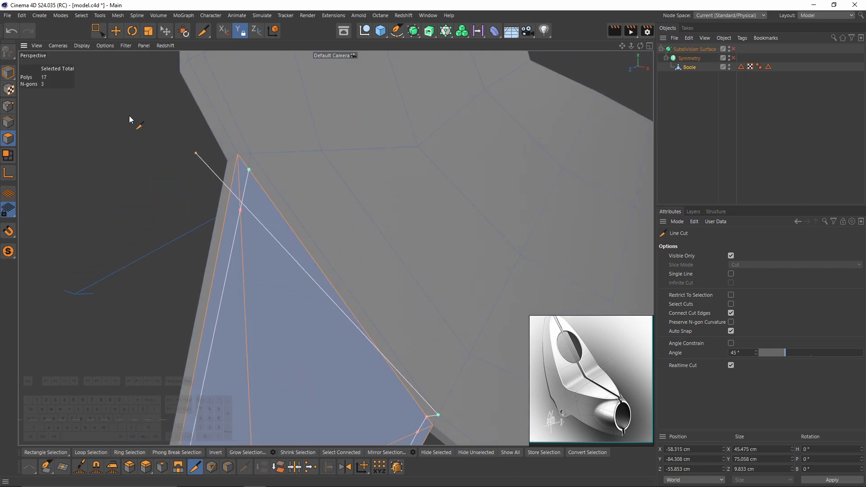
- Slide and weld the end points of the new tab cuts onto their neighbouring points, then check the smoothed result
click(5, 105)
key(m)
key(o)
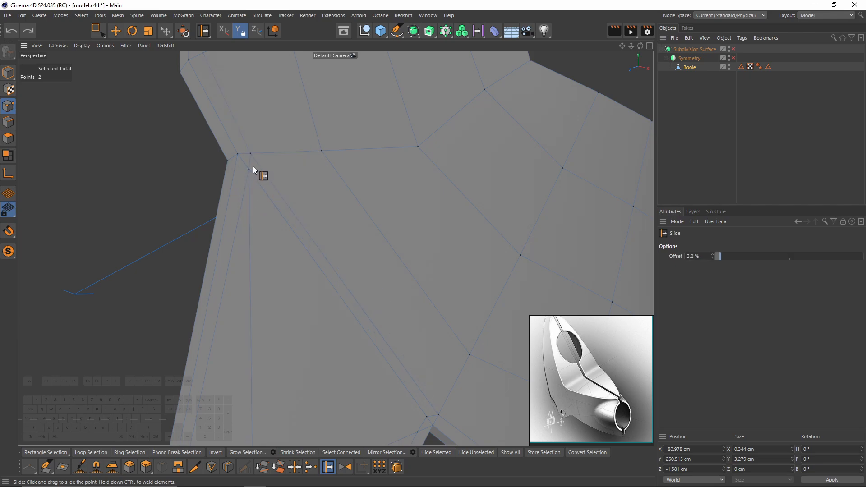
alt+right_drag(277, 169, 253, 180)
alt+middle_drag(347, 305, 300, 215)
alt+right_drag(299, 216, 321, 223)
ctrl+drag(312, 229, 321, 219)
alt+right_drag(320, 219, 286, 227)
key(q)
alt+drag(286, 226, 406, 222)
key(ctrl+z)
- On the tab's opposite face, cut a support edge from the body junction down along the tab's slanted side
alt+right_drag(246, 221, 293, 226)
alt+middle_drag(271, 260, 326, 202)
alt+right_drag(319, 230, 323, 228)
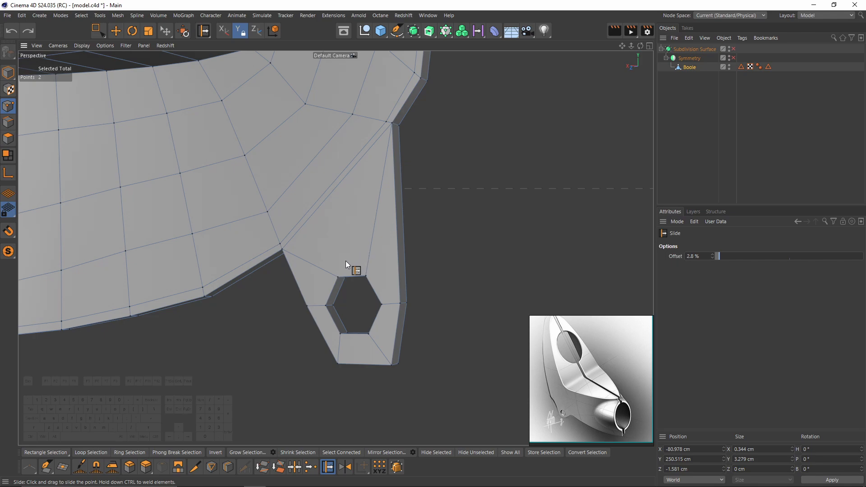
key(k)
key(k)
alt+right_drag(296, 255, 311, 250)
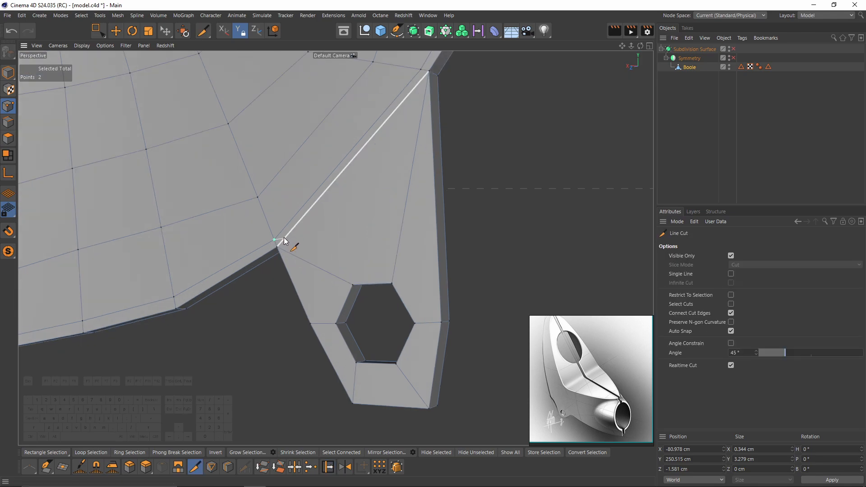
scroll(327, 332, up, 3)
click(309, 319)
scroll(293, 312, down, 5)
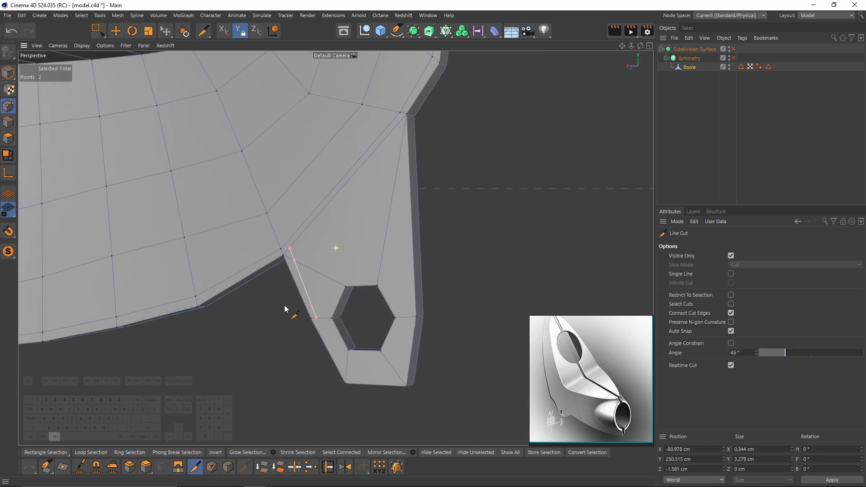
- Continue the support cut below the tab's hole and up its straight side to the tab's upper corner
scroll(354, 361, up, 4)
click(358, 391)
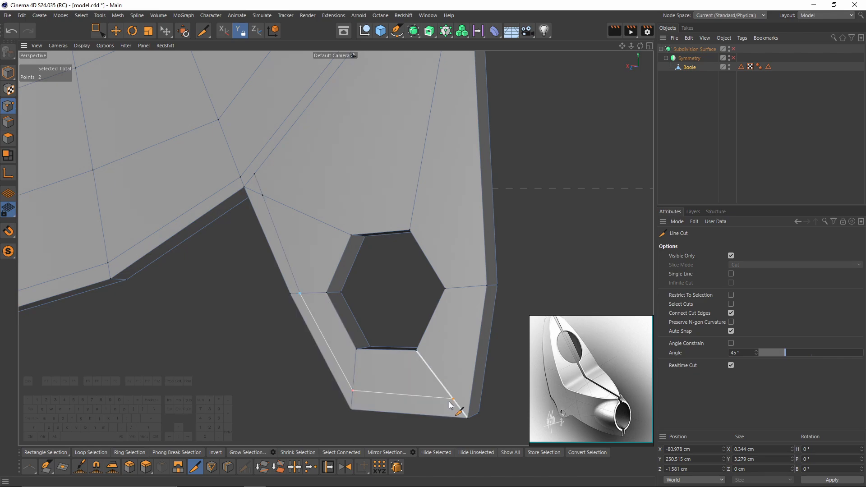
click(452, 401)
click(469, 287)
alt+right_drag(469, 287, 443, 307)
alt+middle_drag(444, 307, 426, 356)
click(464, 166)
key(Escape)
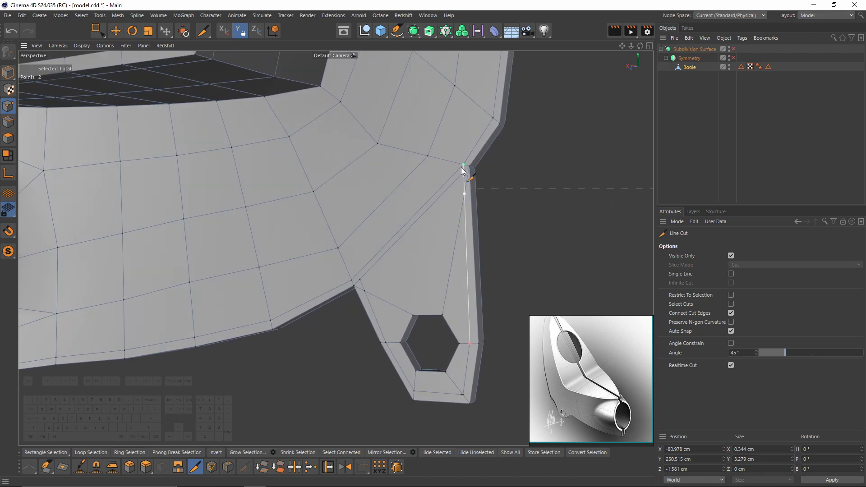
- Weld the cut's loose point at the tab's junction corner onto the neighbouring body loop point
key(m)
key(o)
mouse_move(359, 278)
ctrl+mouse_down()
mouse_move(369, 277)
mouse_move(350, 275)
ctrl+mouse_up()
key(m)
key(o)
alt+right_drag(350, 274, 353, 243)
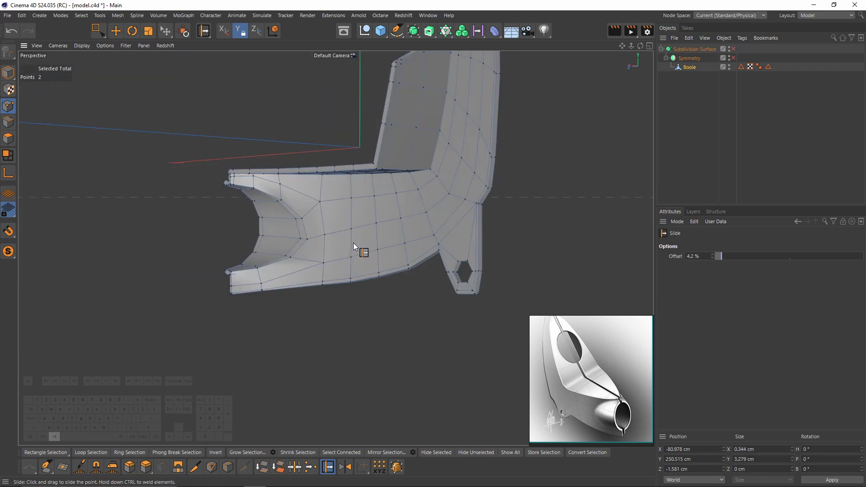
- Select the edge loop around the tab's hexagonal hole and slide a cloned copy outward as a support loop
alt+drag(354, 242, 381, 296)
scroll(380, 295, up, 5)
key(k)
key(l)
key(Return)
key(e)
double_click(402, 259)
key(m)
key(o)
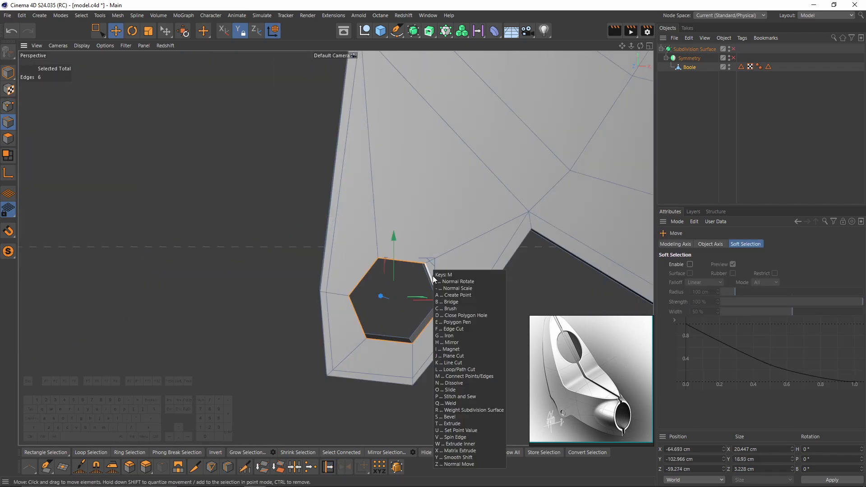
scroll(443, 293, up, 1)
mouse_move(435, 292)
ctrl+mouse_down()
mouse_move(434, 280)
mouse_move(576, 310)
mouse_move(426, 285)
mouse_move(412, 275)
mouse_move(415, 248)
mouse_move(293, 193)
mouse_move(372, 231)
mouse_move(368, 161)
mouse_move(366, 271)
mouse_move(298, 318)
mouse_move(418, 273)
mouse_move(331, 265)
ctrl+mouse_up()
key(ctrl+z)
- Examine the smoothed surface around the mounting tab's hole and the rest of the bracket
scroll(434, 290, up, 2)
scroll(434, 280, down, 2)
scroll(415, 248, down, 2)
key(q)
scroll(415, 248, down, 4)
key(ctrl+shift+a)
scroll(299, 319, up, 2)
key(ctrl+z)
- Cut a support loop close to the centre seam on the lower body beneath the tube
key(k)
key(l)
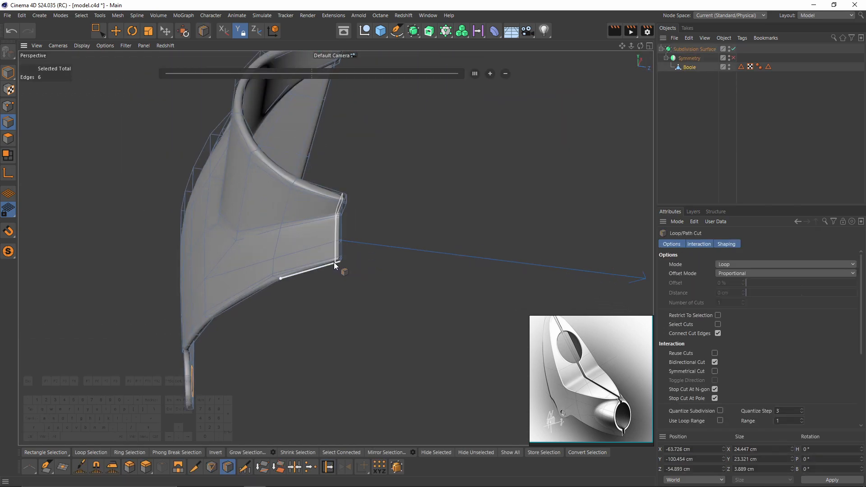
click(333, 262)
click(725, 92)
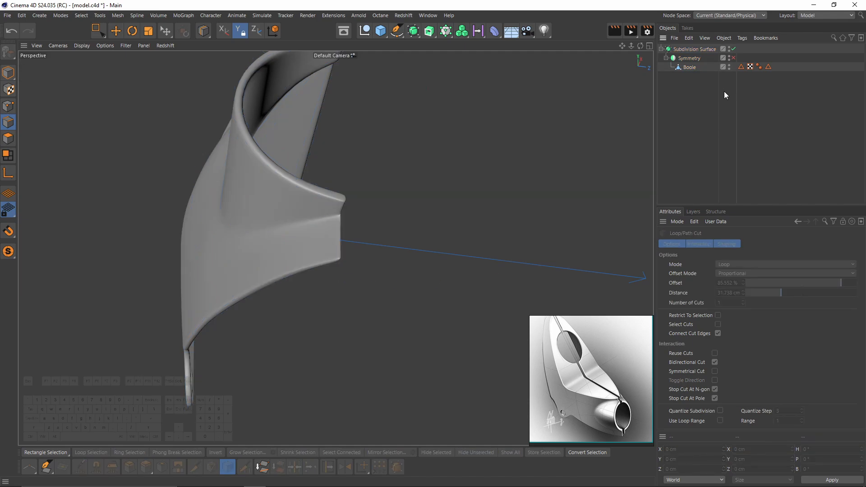
- Turn on the Symmetry object to show the mirrored bracket half
click(733, 59)
alt+drag(475, 172, 341, 215)
key(ctrl+z)
click(733, 58)
- Select the full crease edge loop along the bracket's side, from the upper tip down to the step above the tube
click(682, 67)
key(q)
key(e)
double_click(292, 297)
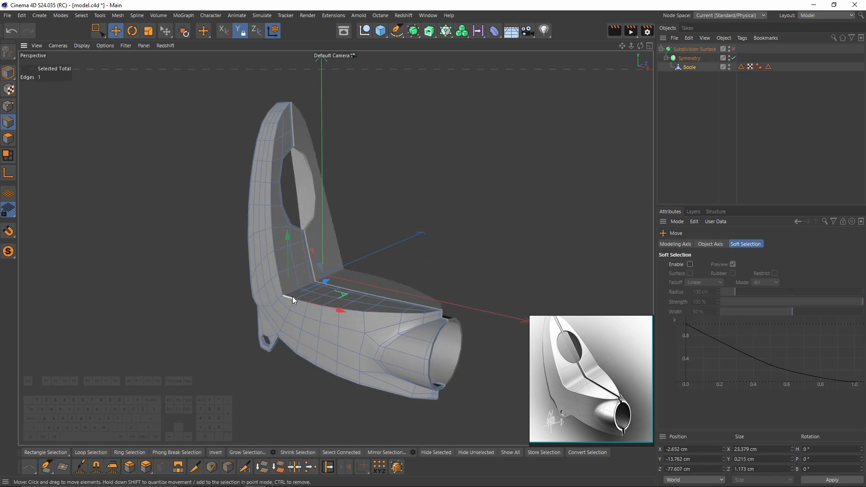
alt+middle_drag(351, 227, 359, 271)
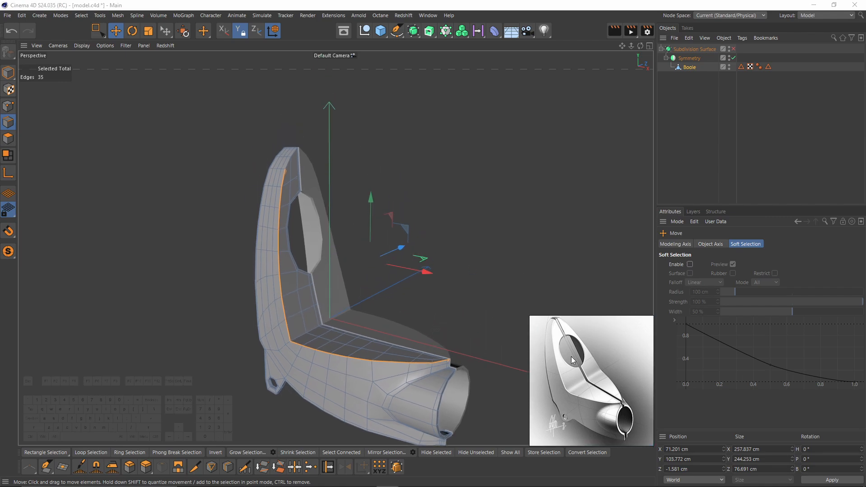
scroll(306, 163, up, 4)
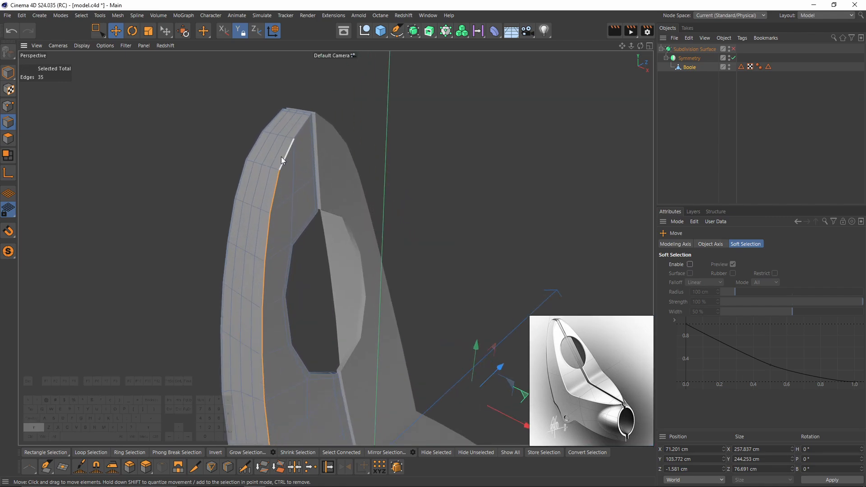
shift+click(281, 156)
alt+drag(281, 156, 361, 110)
scroll(384, 101, up, 4)
shift+double_click(405, 92)
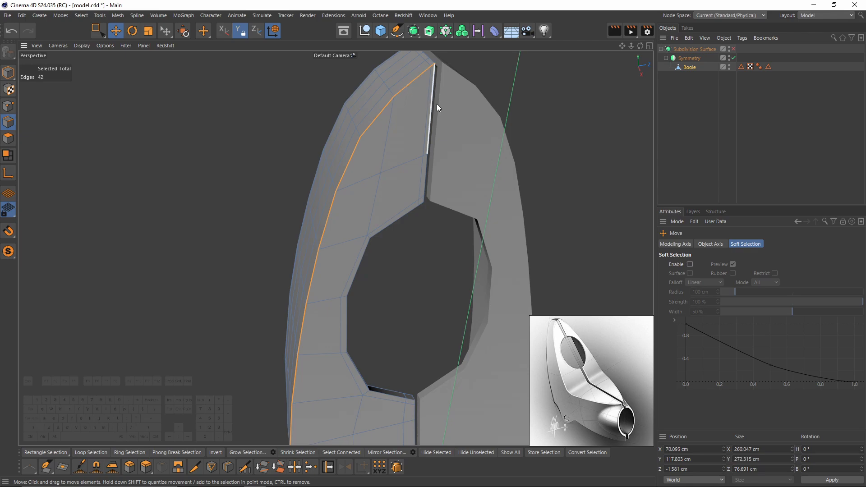
alt+drag(437, 104, 310, 167)
scroll(331, 240, down, 5)
alt+middle_drag(335, 248, 363, 93)
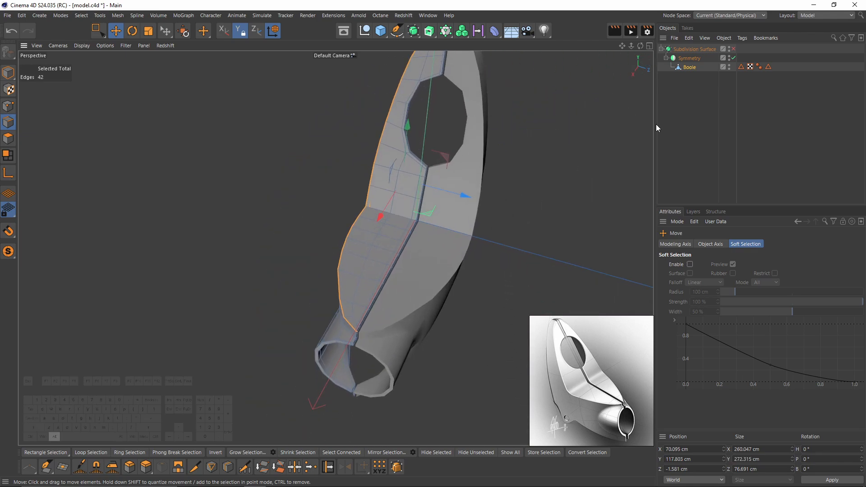
- Turn off Symmetry and check the selected crease loop on the single half, from the tip down to the step
click(733, 58)
alt+drag(509, 135, 364, 88)
alt+drag(518, 234, 452, 196)
scroll(424, 177, up, 5)
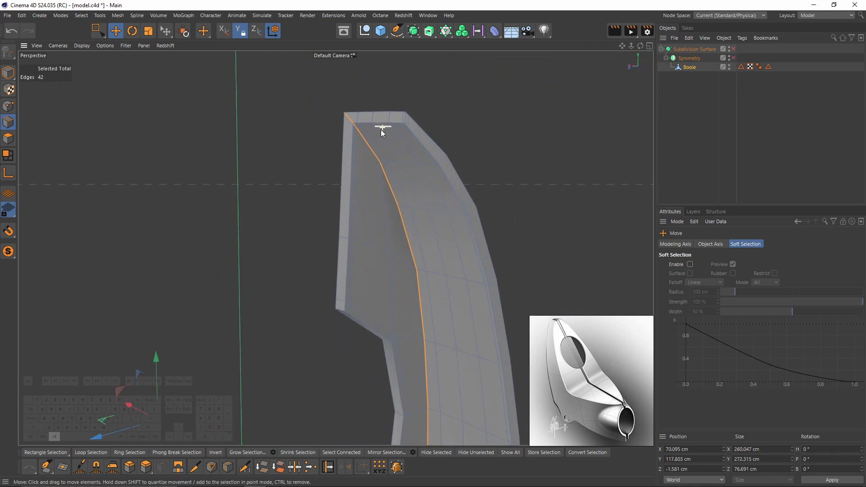
alt+middle_drag(440, 379, 374, 213)
alt+drag(375, 213, 410, 236)
alt+middle_drag(410, 237, 434, 157)
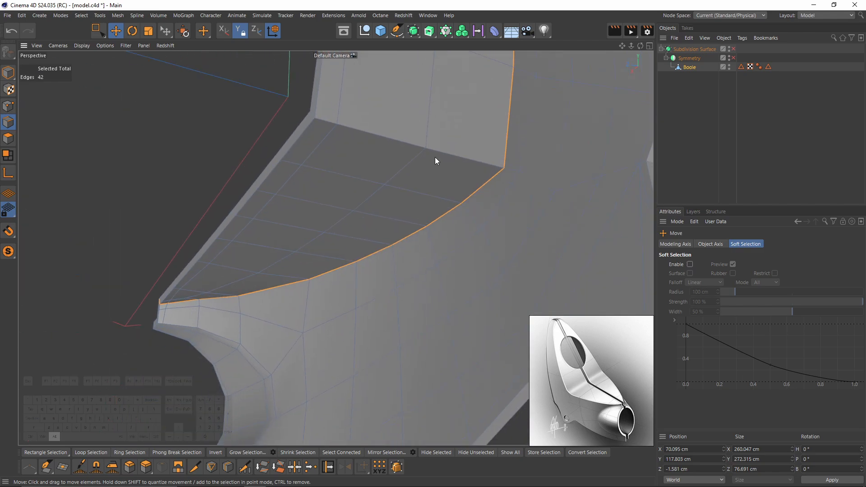
alt+drag(435, 157, 311, 205)
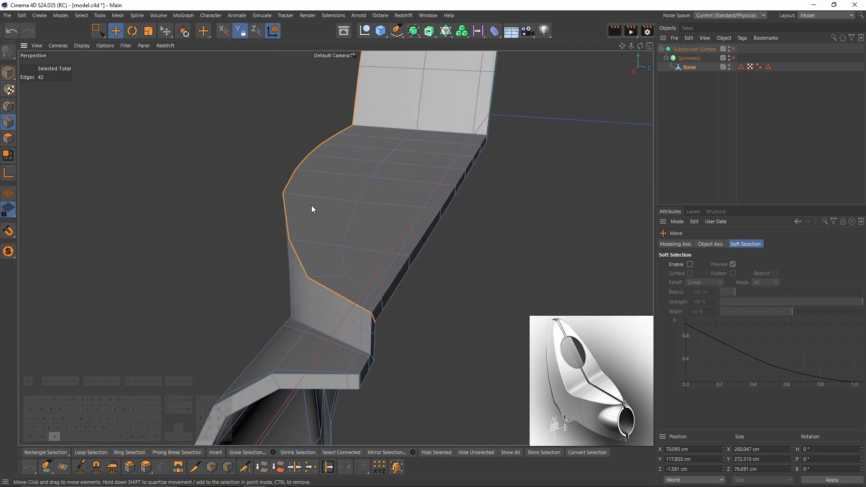
alt+middle_drag(312, 204, 335, 248)
alt+drag(336, 248, 412, 256)
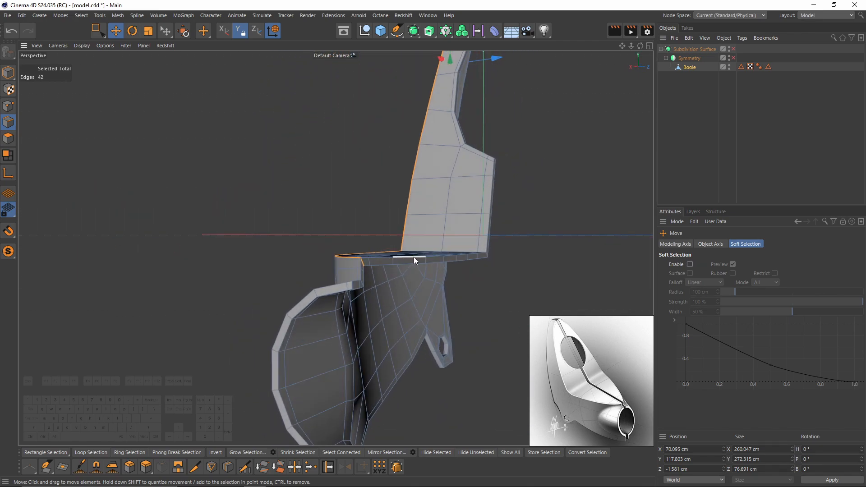
- Bevel the selected crease loop in Solid mode with an offset of about 2.9 cm to create support edges on both sides
right_click(441, 252)
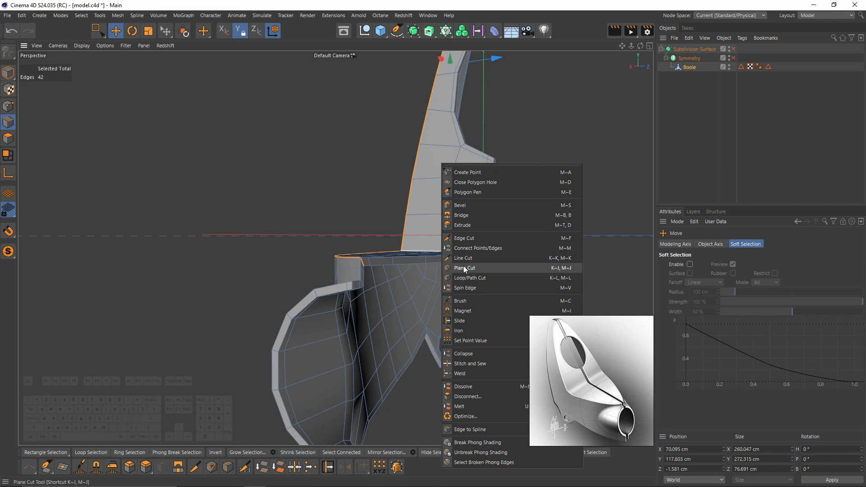
click(460, 206)
alt+drag(460, 206, 487, 258)
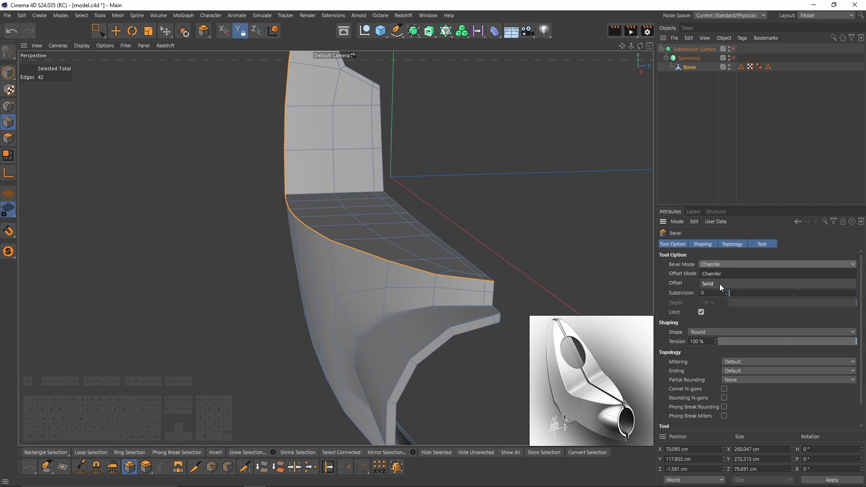
click(719, 284)
alt+drag(454, 265, 440, 228)
- Preview the subdivided surface and inspect the crease around the inner corner and side
key(q)
click(811, 159)
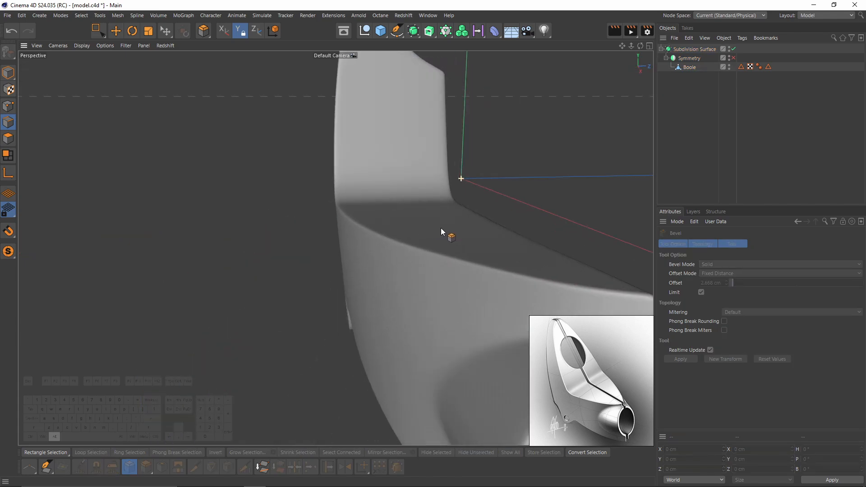
alt+middle_drag(440, 229, 358, 240)
alt+drag(358, 240, 428, 258)
alt+middle_drag(429, 258, 436, 383)
alt+drag(368, 338, 329, 349)
- Return to the unsmoothed mesh and dissolve the middle edge loop of the beveled crease
key(ctrl+z)
key(q)
key(e)
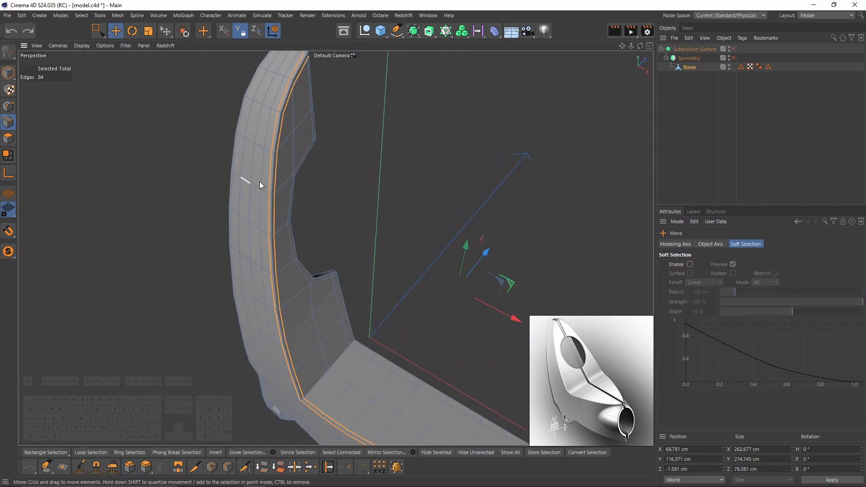
double_click(272, 169)
mouse_move(272, 171)
alt+mouse_down()
mouse_move(242, 161)
mouse_move(290, 149)
mouse_move(309, 248)
mouse_move(278, 169)
alt+mouse_up()
alt+right_drag(277, 170, 302, 175)
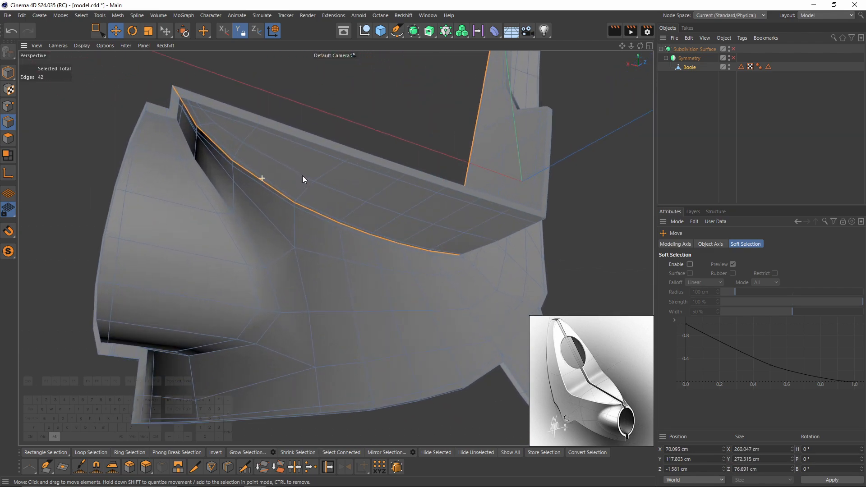
alt+drag(302, 175, 407, 236)
right_click(407, 236)
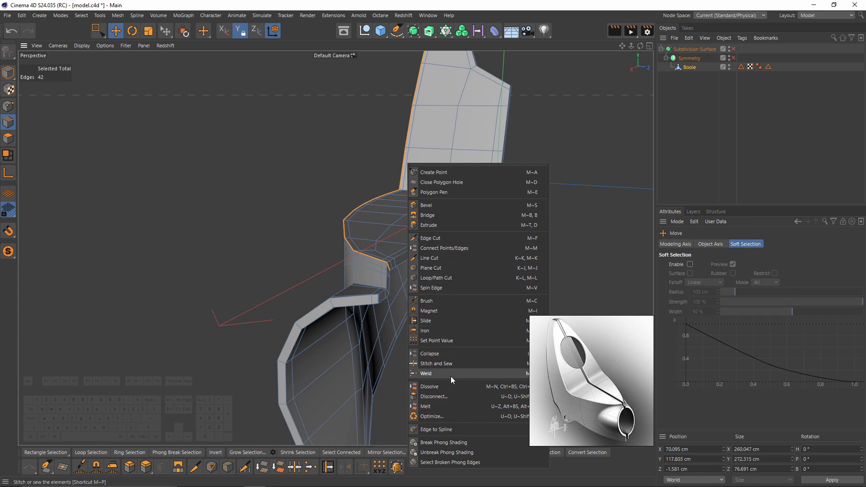
click(442, 388)
- Preview the smoothed half, turn Symmetry back on and compare the mirrored bracket smoothed and unsmoothed
key(q)
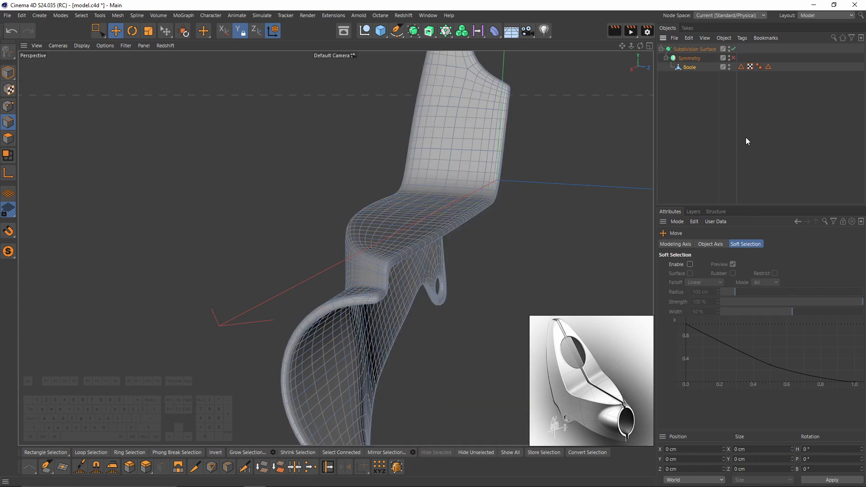
click(745, 137)
alt+drag(433, 226, 373, 257)
key(q)
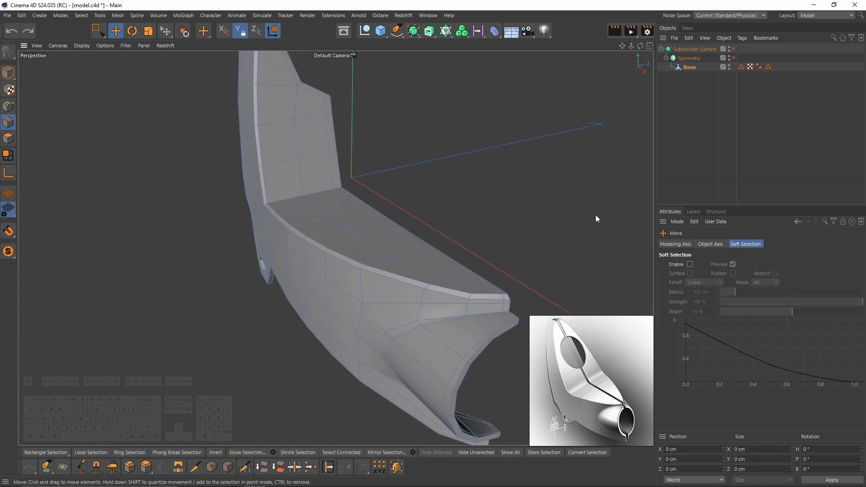
click(733, 58)
key(q)
key(q)
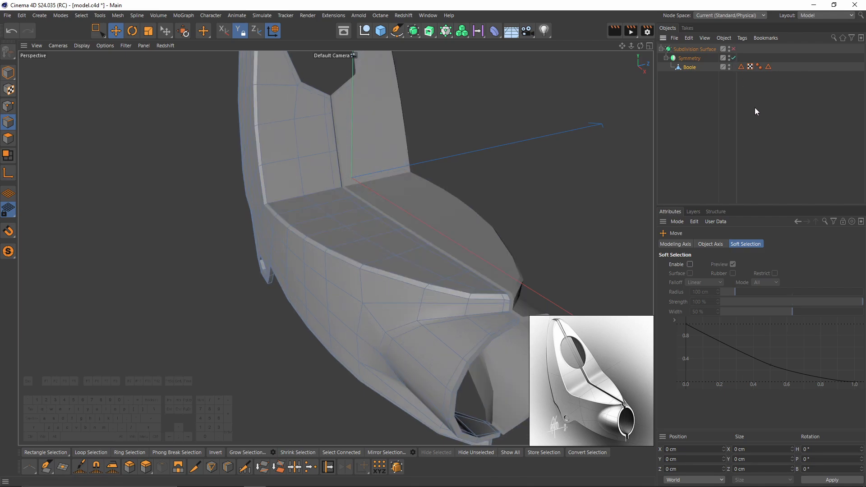
- Reshape the bracket's upper tip by repositioning its rim points and moving the short edge row closer to the seam
drag(271, 120, 318, 197)
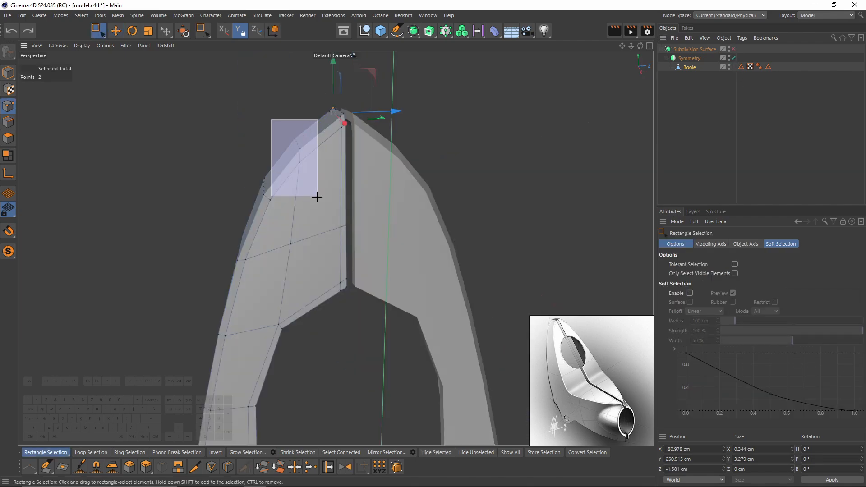
alt+drag(317, 197, 305, 78)
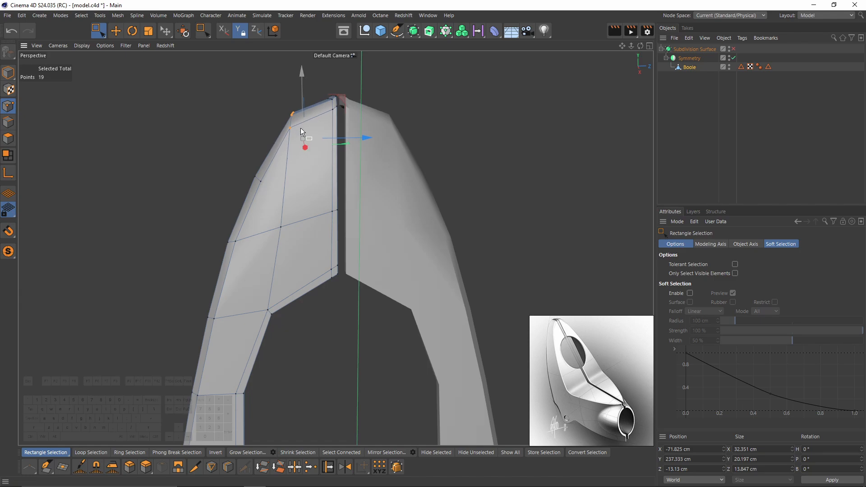
scroll(326, 104, up, 6)
alt+drag(326, 105, 314, 85)
click(8, 122)
key(e)
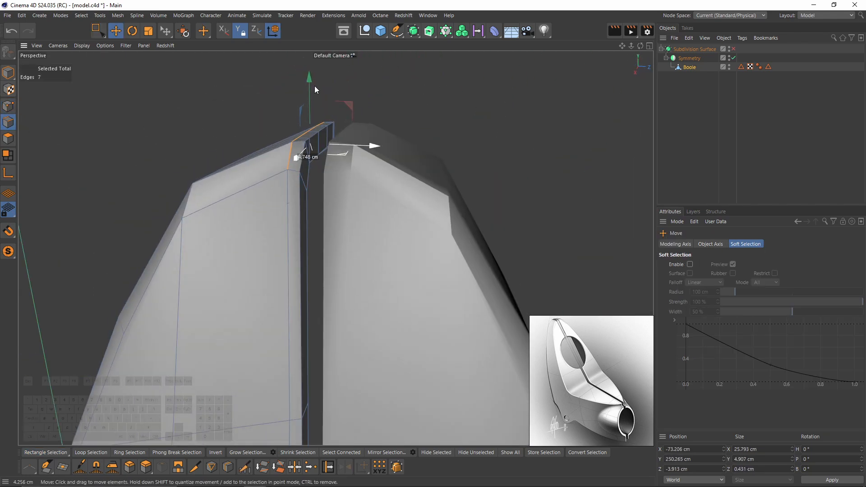
key(q)
click(695, 135)
scroll(351, 146, down, 5)
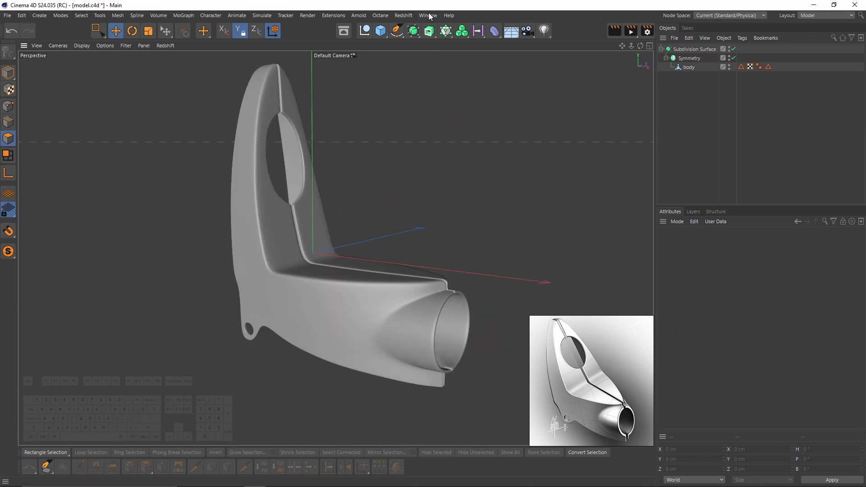
- Create a new standard material and assign it to the body object
click(428, 16)
click(452, 118)
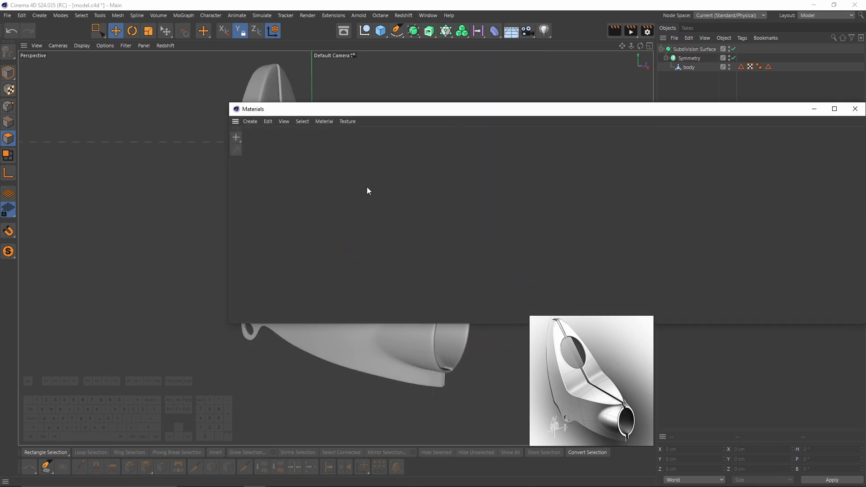
double_click(249, 142)
drag(695, 69, 695, 69)
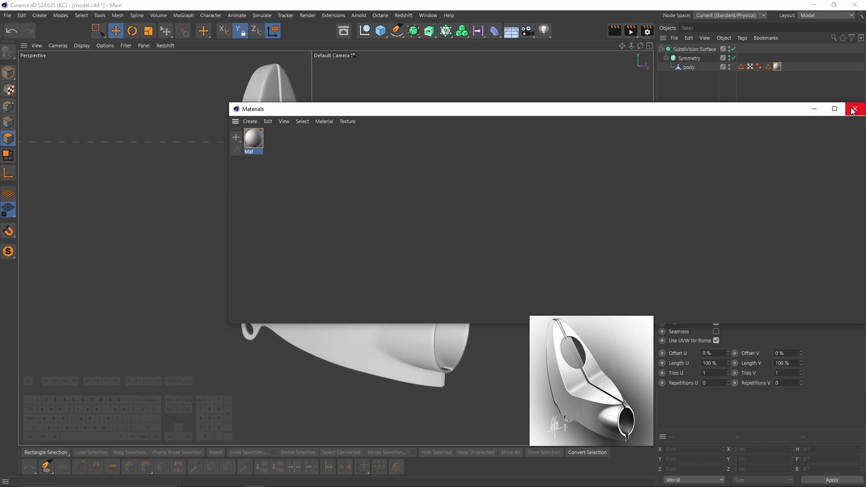
click(854, 108)
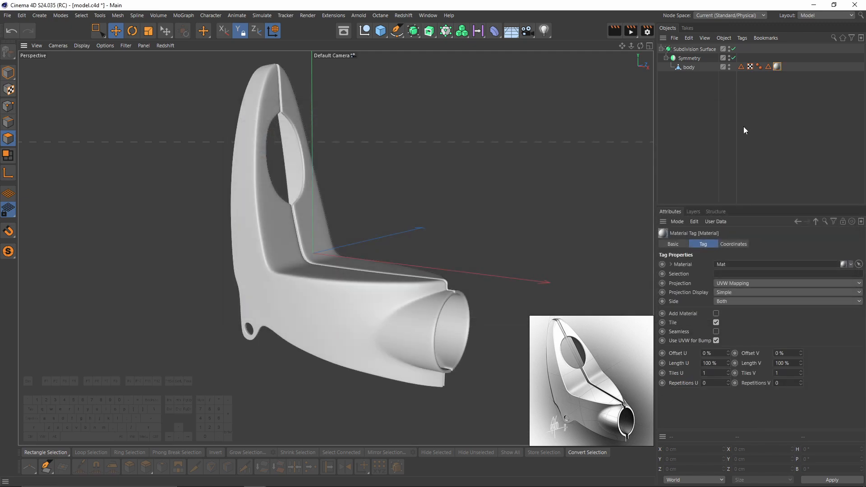
- Add a reflection layer to the body's material and set its Fresnel to Dielectric
double_click(775, 67)
click(762, 244)
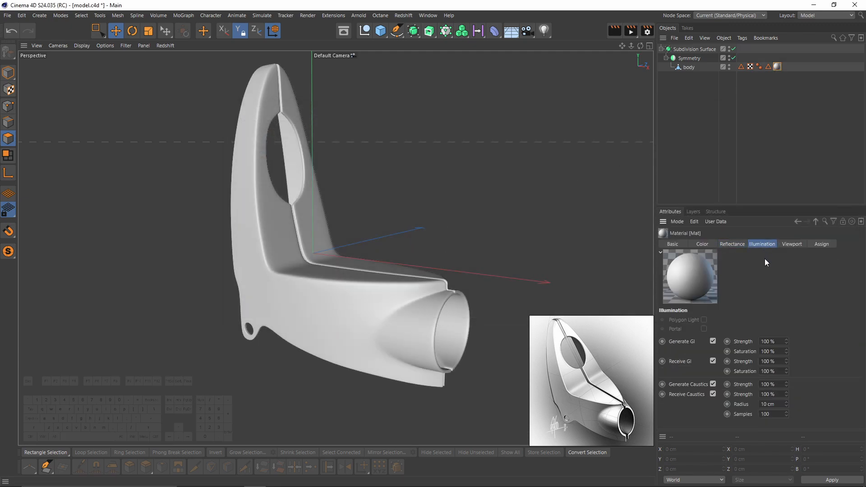
click(732, 244)
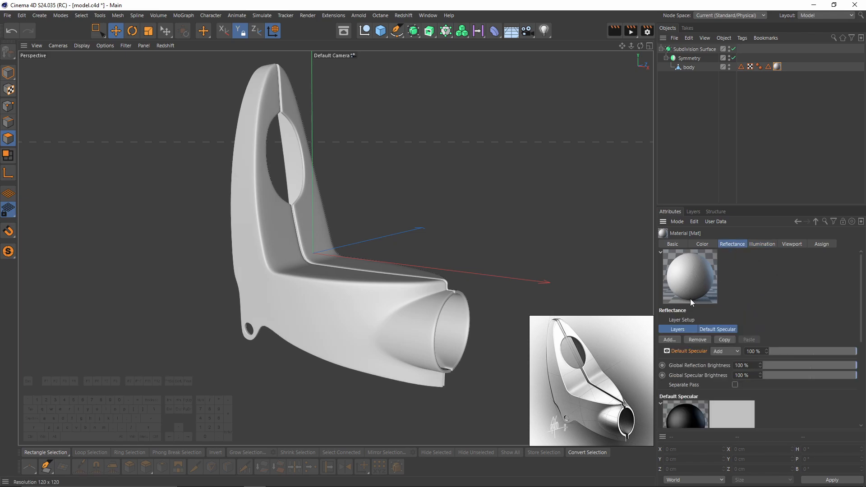
click(669, 339)
click(722, 351)
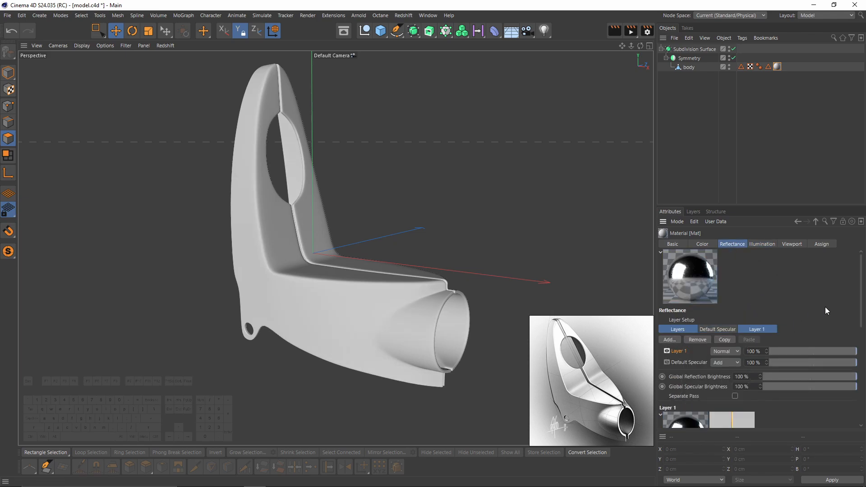
scroll(721, 385, down, 5)
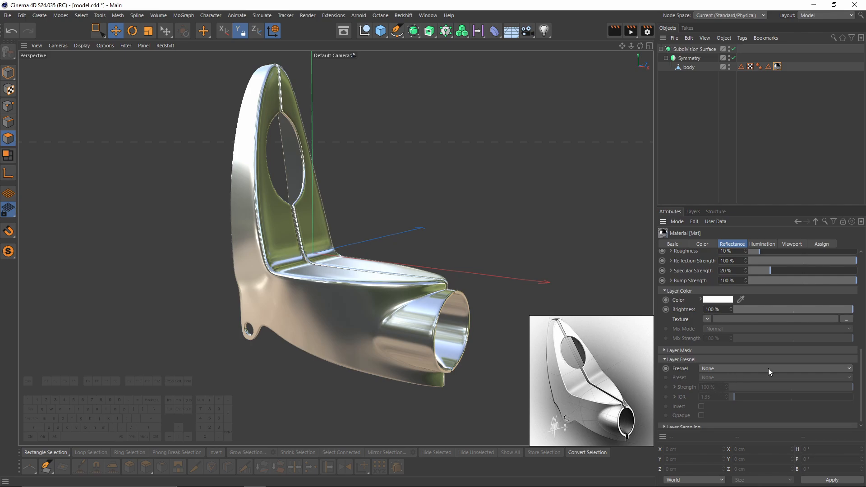
click(757, 369)
click(734, 384)
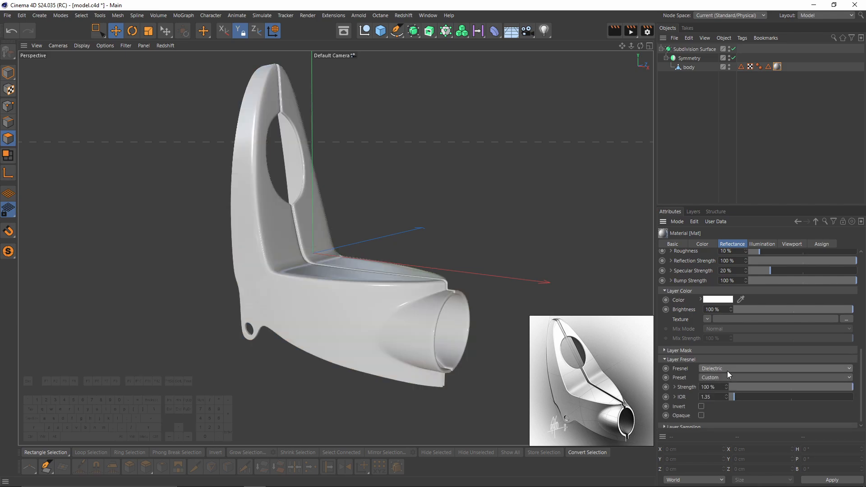
alt+drag(377, 288, 405, 297)
alt+right_drag(405, 297, 418, 301)
alt+drag(419, 300, 420, 291)
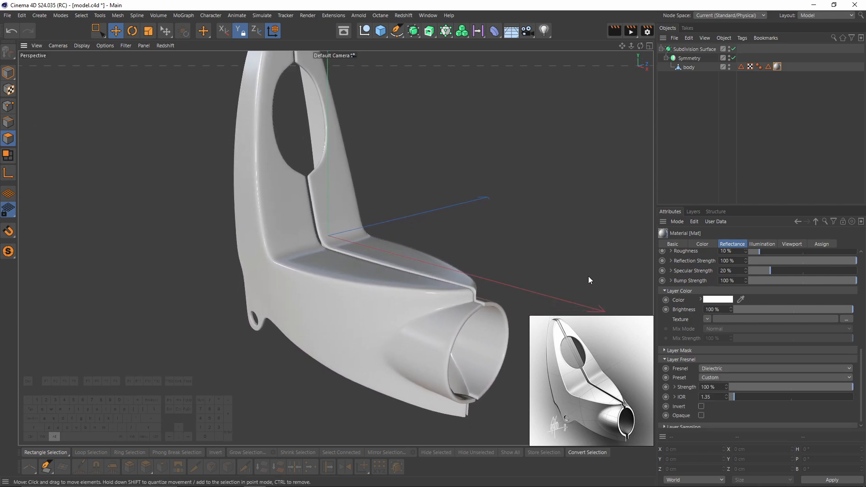
- Turn on SSAO in the viewport to shade the bracket's crevices
click(83, 46)
mouse_move(105, 46)
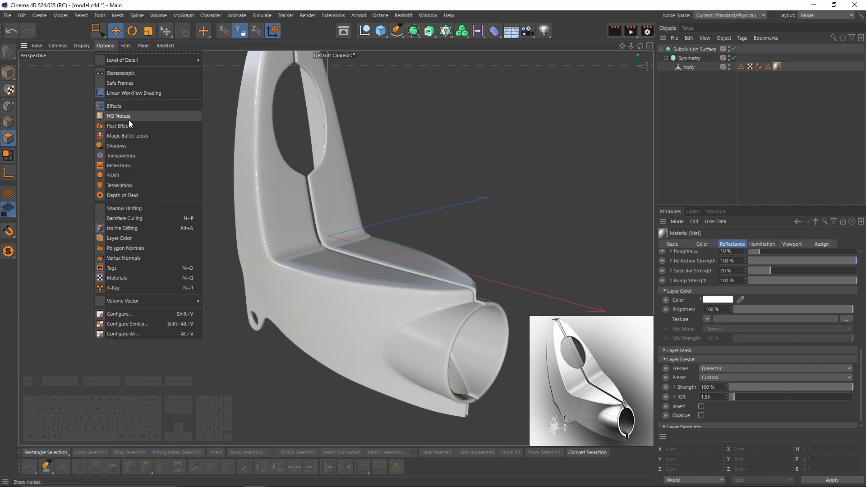
click(121, 175)
mouse_move(472, 310)
alt+mouse_down()
mouse_move(442, 302)
mouse_move(467, 317)
alt+mouse_up()
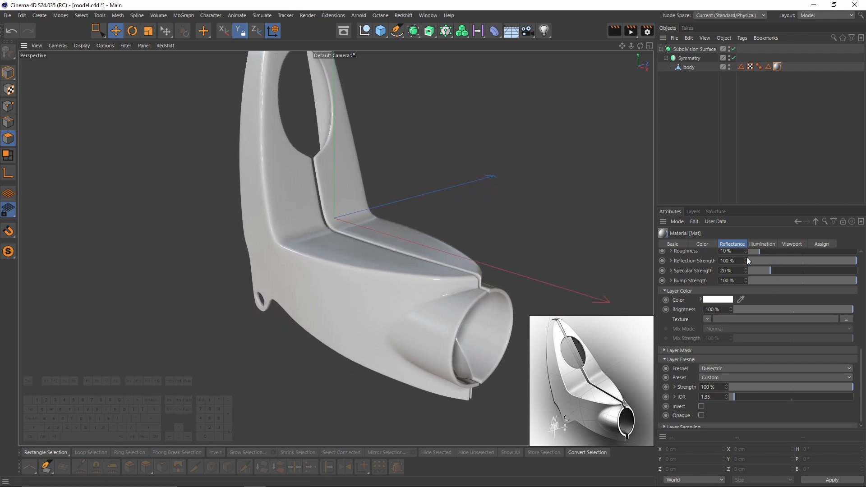
- Raise the reflection layer's Fresnel IOR through 2 and 3 to 4
text(2)
key(Return)
mouse_move(434, 273)
alt+mouse_down()
mouse_move(434, 240)
mouse_move(437, 257)
alt+mouse_up()
double_click(705, 397)
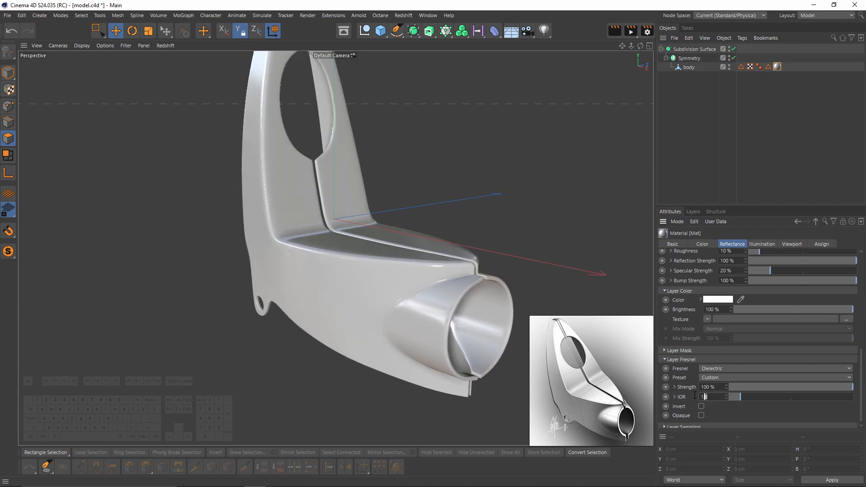
text(3)
key(Return)
text(4)
key(Return)
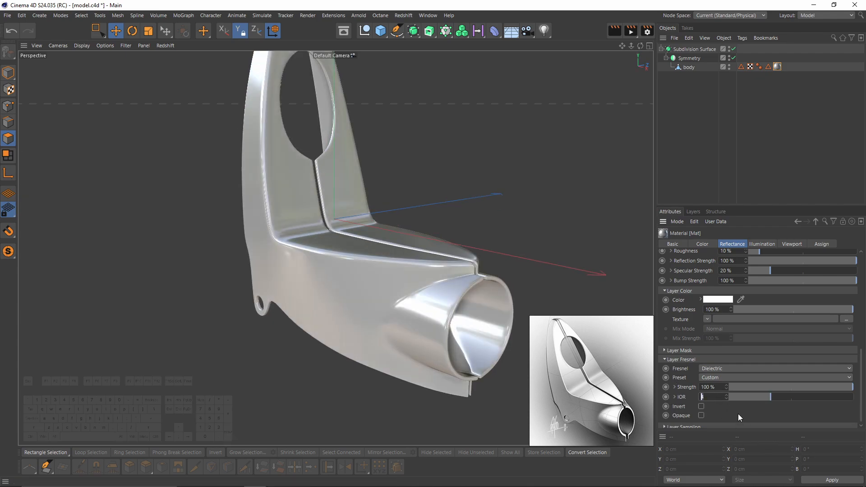
- Display the bracket in Gouraud Shading (Lines) with isoparm lines and inspect its edge flow
scroll(419, 293, down, 3)
mouse_move(401, 309)
alt+mouse_down()
mouse_move(390, 291)
mouse_move(402, 291)
alt+mouse_up()
key(n)
key(b)
click(81, 45)
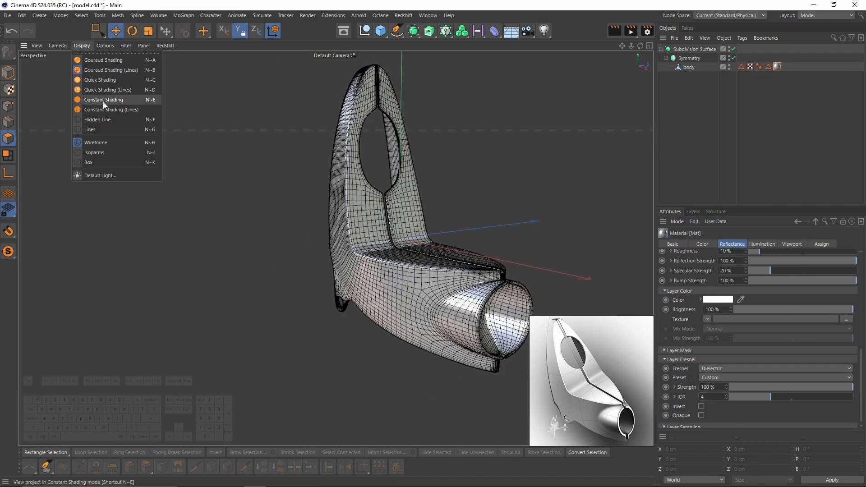
click(97, 142)
alt+drag(253, 167, 411, 257)
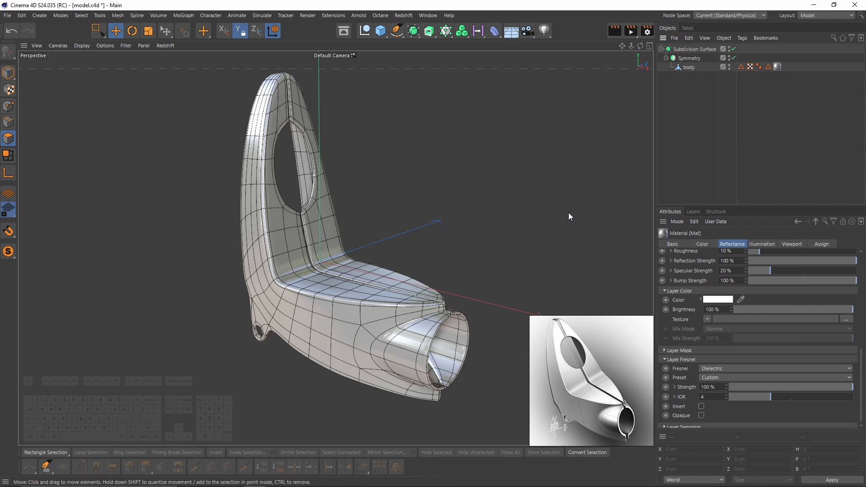
- Switch the viewport to plain Gouraud Shading and view the finished bracket without lines
key(n)
key(a)
mouse_move(433, 243)
alt+mouse_down()
mouse_move(377, 256)
mouse_move(364, 223)
mouse_move(376, 264)
mouse_move(362, 270)
alt+mouse_up()
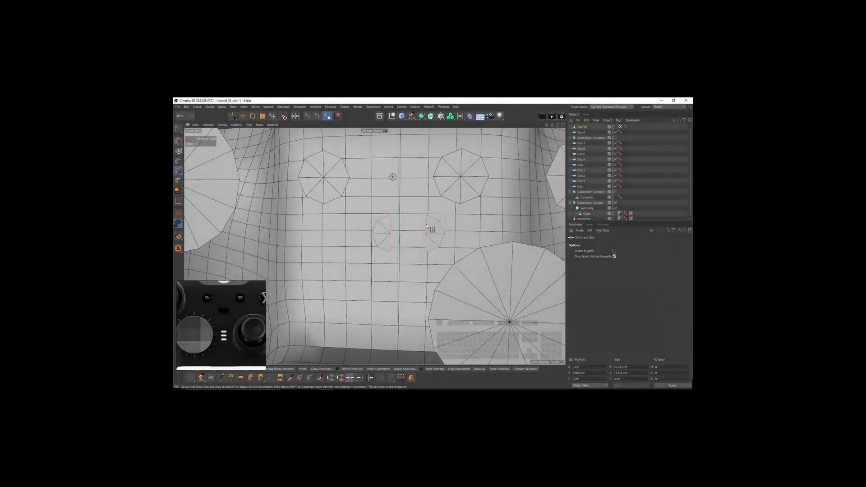